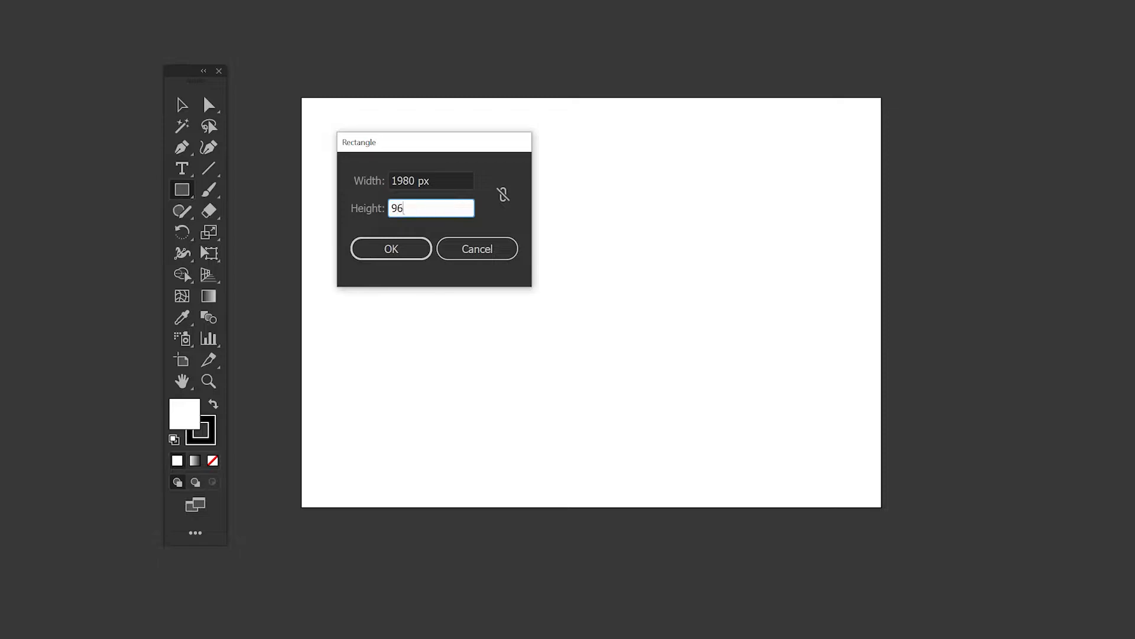
# Step: Create a 1980 × 960 px rectangle with an orange fill and no stroke
pyautogui.click(368, 248)
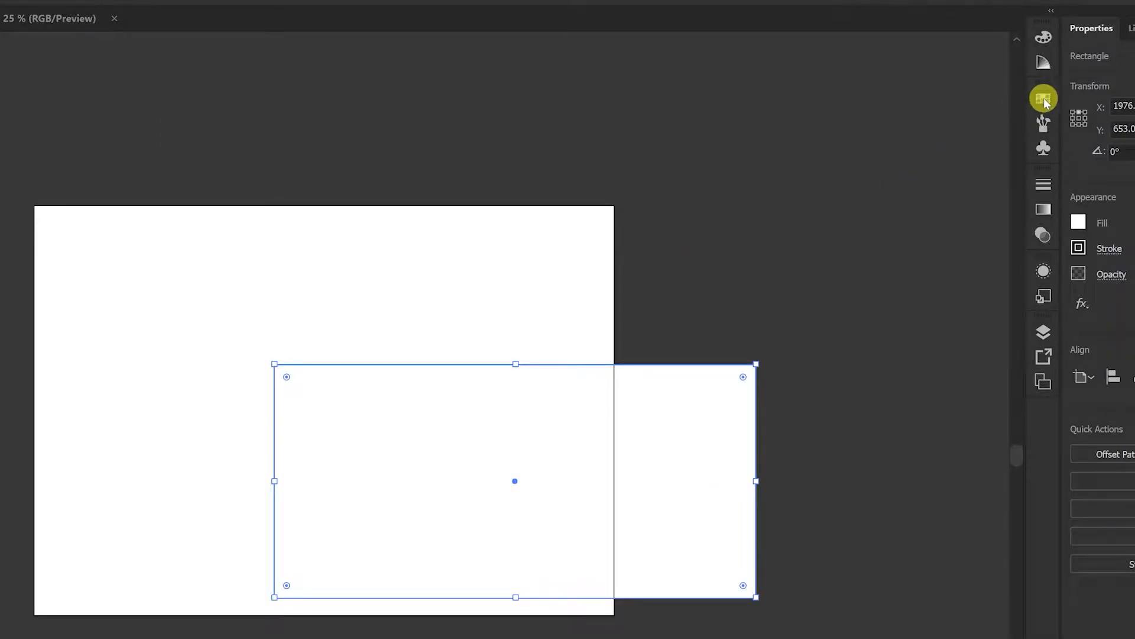
pyautogui.click(1043, 100)
pyautogui.moveTo(978, 90); pyautogui.dragTo(831, 178)
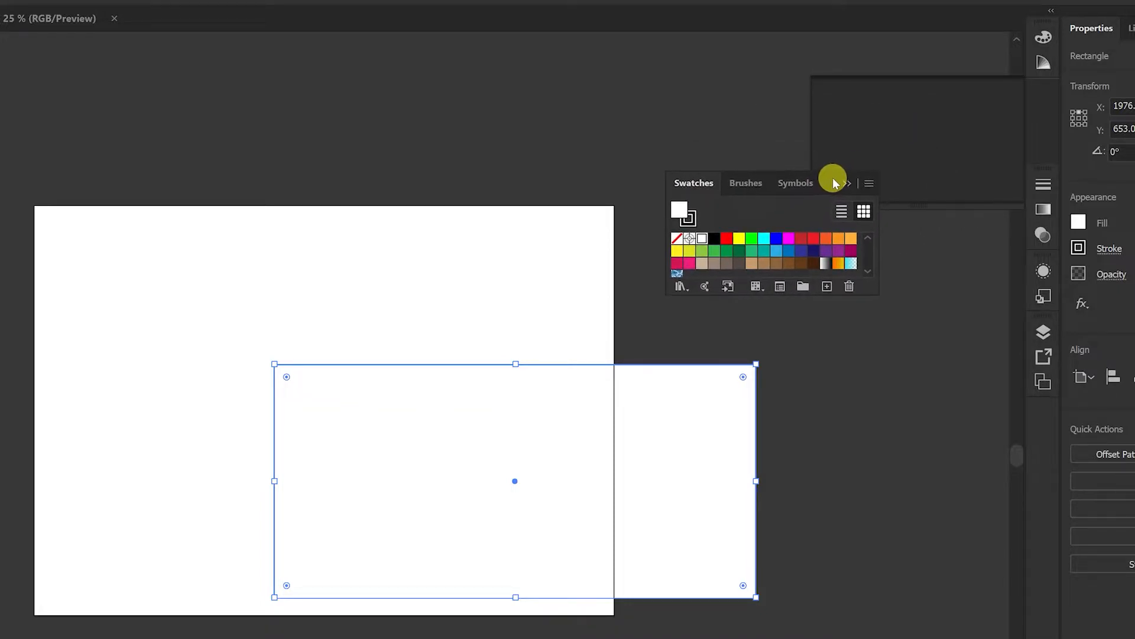
pyautogui.moveTo(770, 301); pyautogui.dragTo(770, 325)
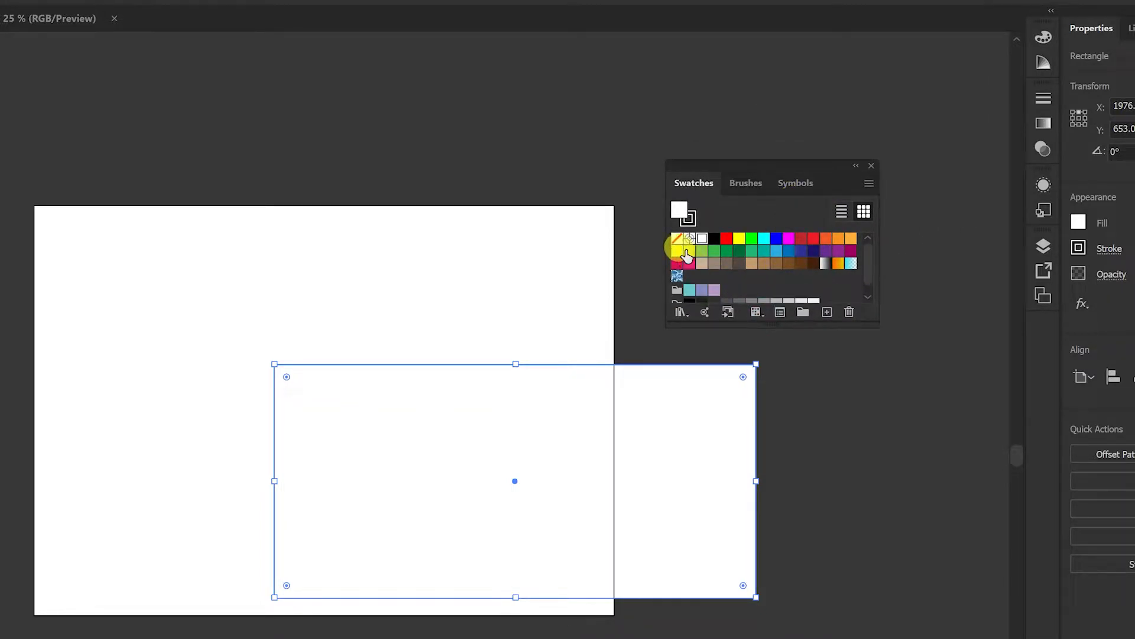
pyautogui.click(838, 239)
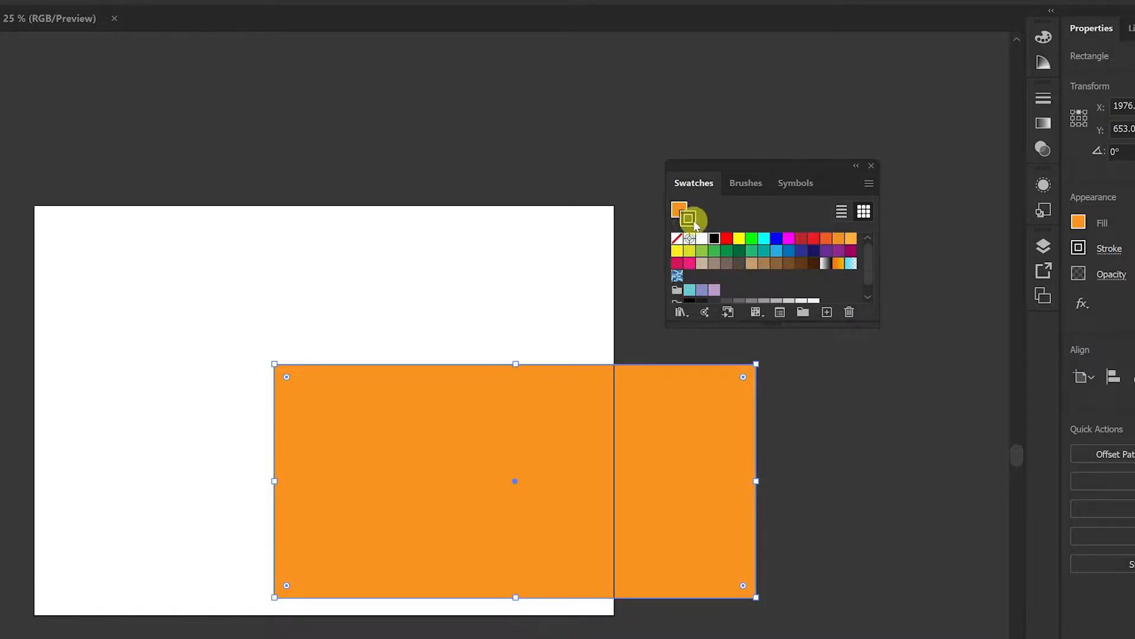
pyautogui.click(679, 208)
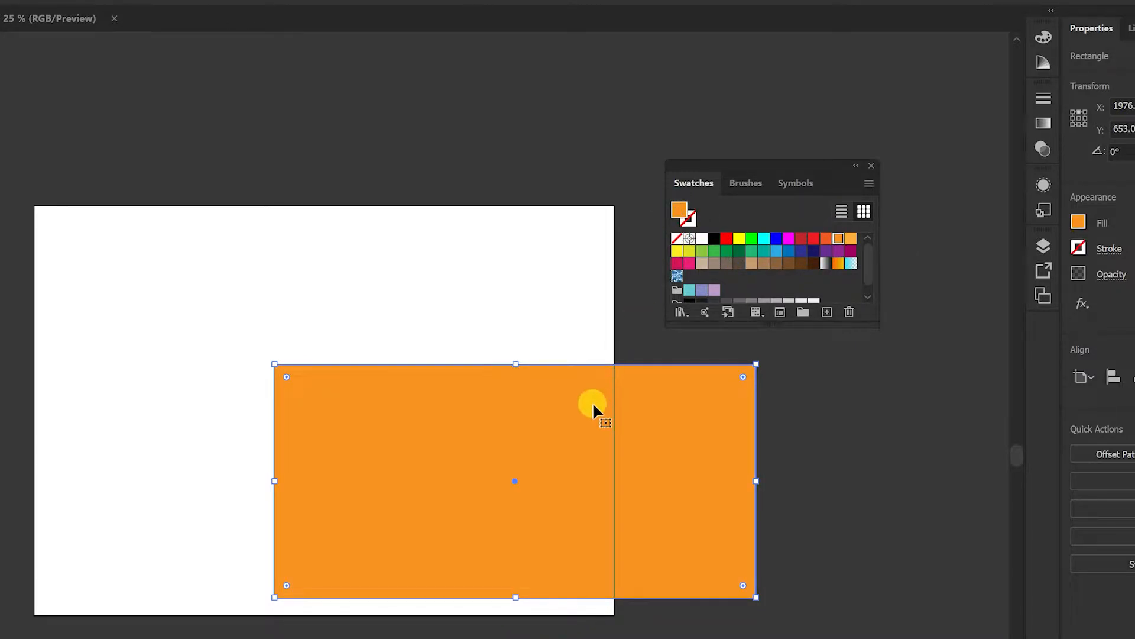
# Step: Align the rectangle to the artboard's horizontal and vertical centers
pyautogui.moveTo(417, 336); pyautogui.dragTo(395, 185)
pyautogui.click(433, 48)
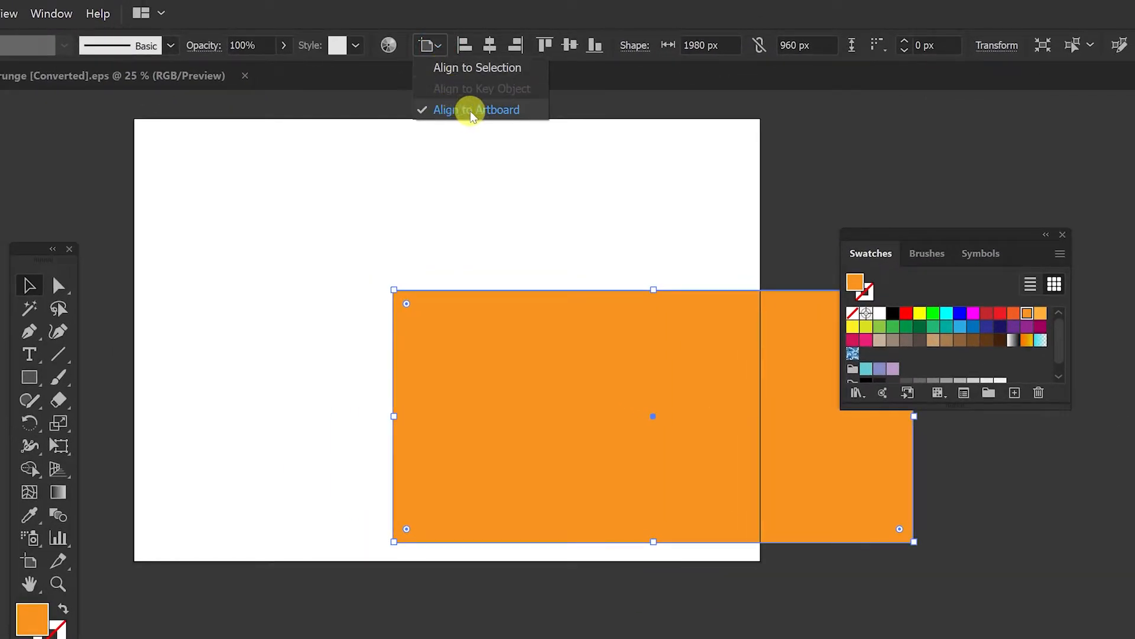
pyautogui.click(486, 112)
pyautogui.click(490, 45)
pyautogui.click(569, 46)
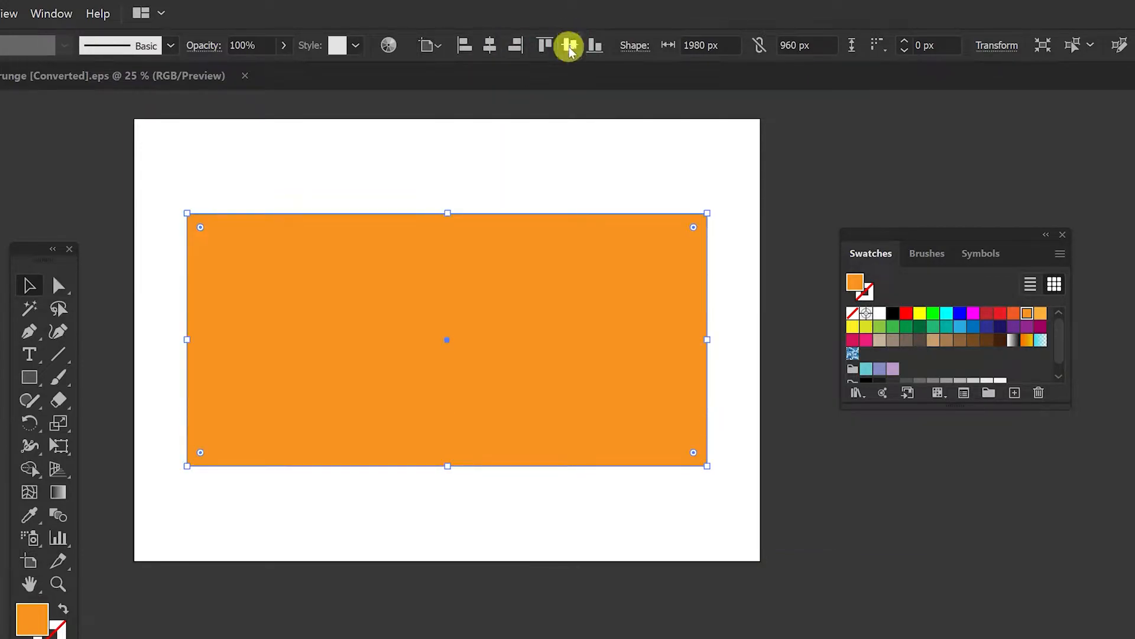
# Step: Draw a long rounded rectangle above the artboard and maximize its corner radius into a pill shape
pyautogui.moveTo(29, 377); pyautogui.dragTo(122, 395)
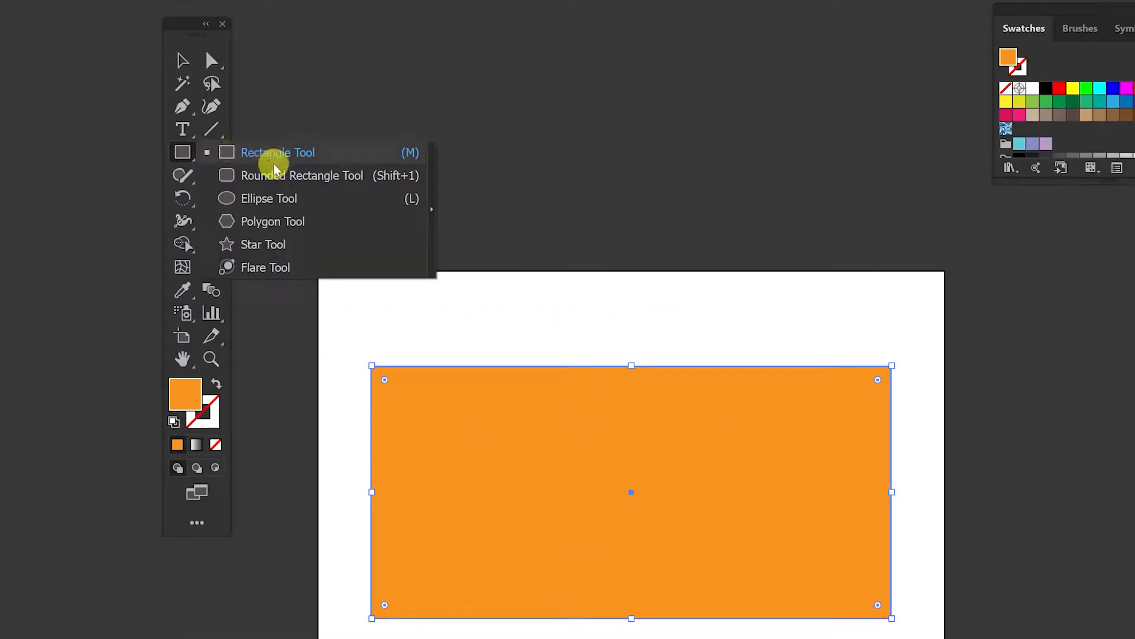
pyautogui.moveTo(275, 170); pyautogui.dragTo(286, 176)
pyautogui.moveTo(438, 20)
pyautogui.mouseDown()
pyautogui.moveTo(621, 115)
pyautogui.moveTo(742, 150)
pyautogui.moveTo(807, 244)
pyautogui.moveTo(707, 37)
pyautogui.moveTo(657, 38)
pyautogui.moveTo(680, 44)
pyautogui.mouseUp()
pyautogui.press('Right')
pyautogui.press('Right')
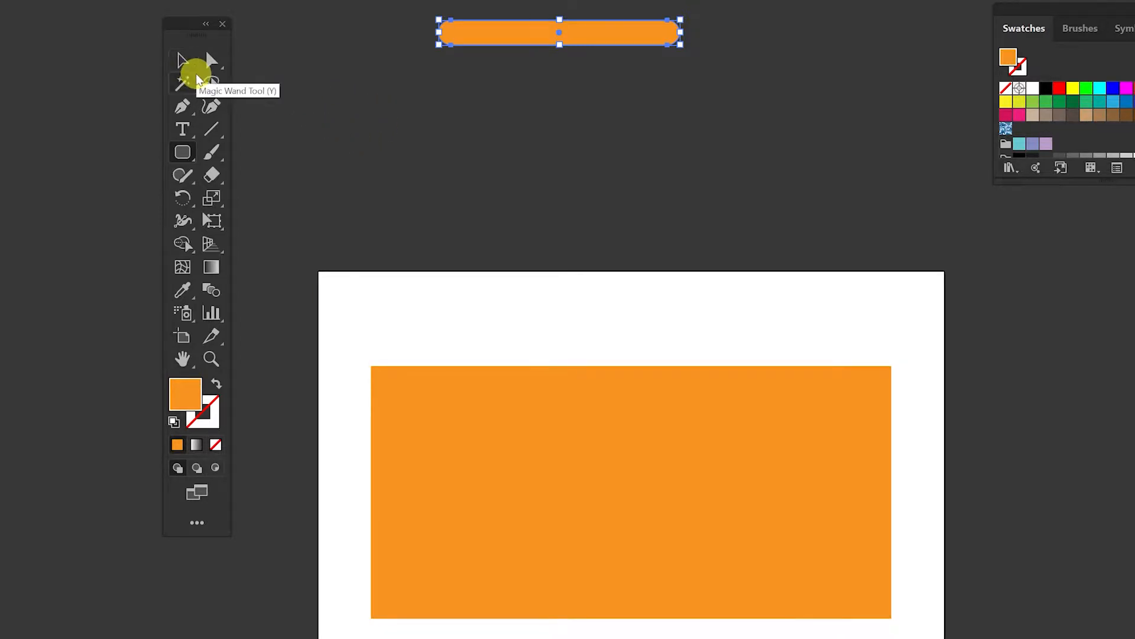
# Step: Duplicate the pill and reshape the copy's ends into concave inward curves
pyautogui.hotkey('ctrl', 'c')
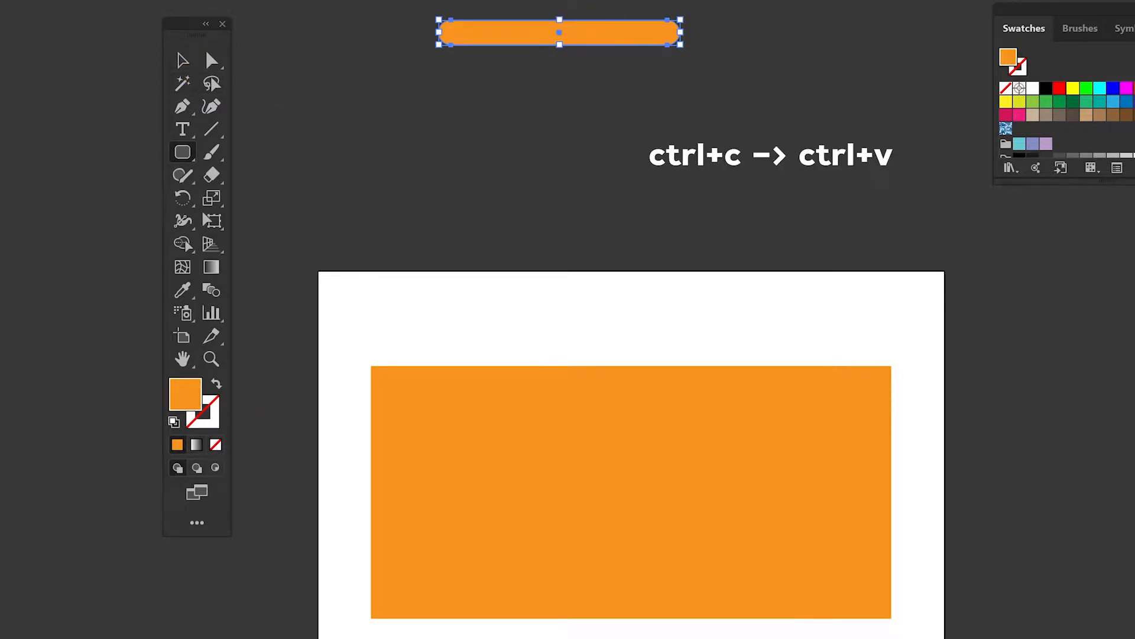
pyautogui.hotkey('ctrl', 'v')
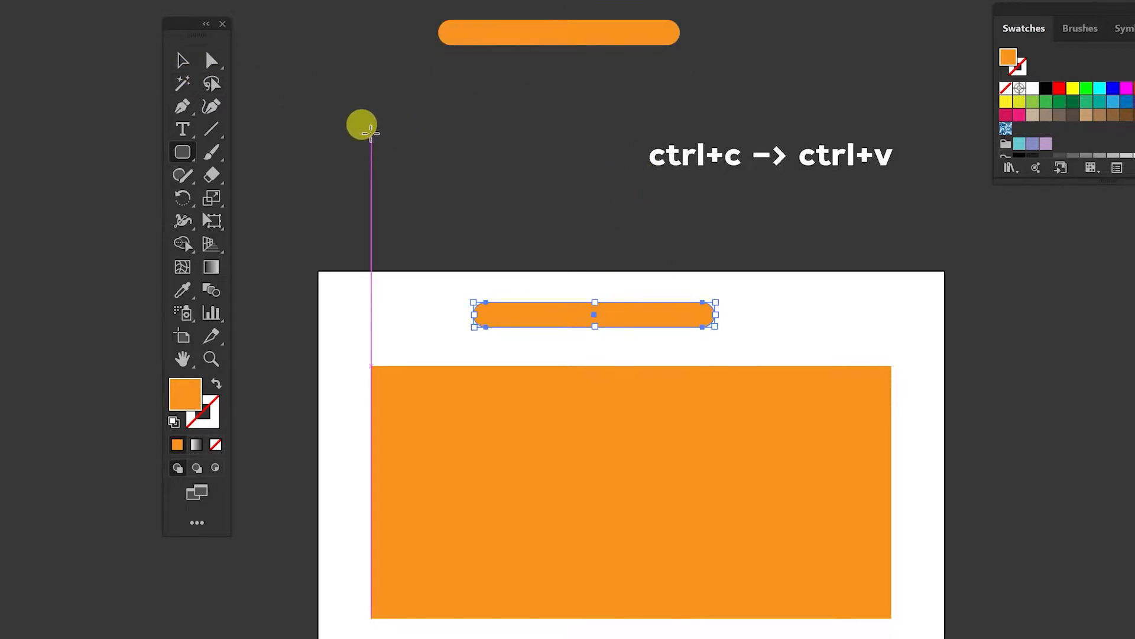
pyautogui.press('v')
pyautogui.moveTo(648, 319); pyautogui.dragTo(669, 140)
pyautogui.click(213, 62)
pyautogui.moveTo(670, 93); pyautogui.dragTo(834, 210)
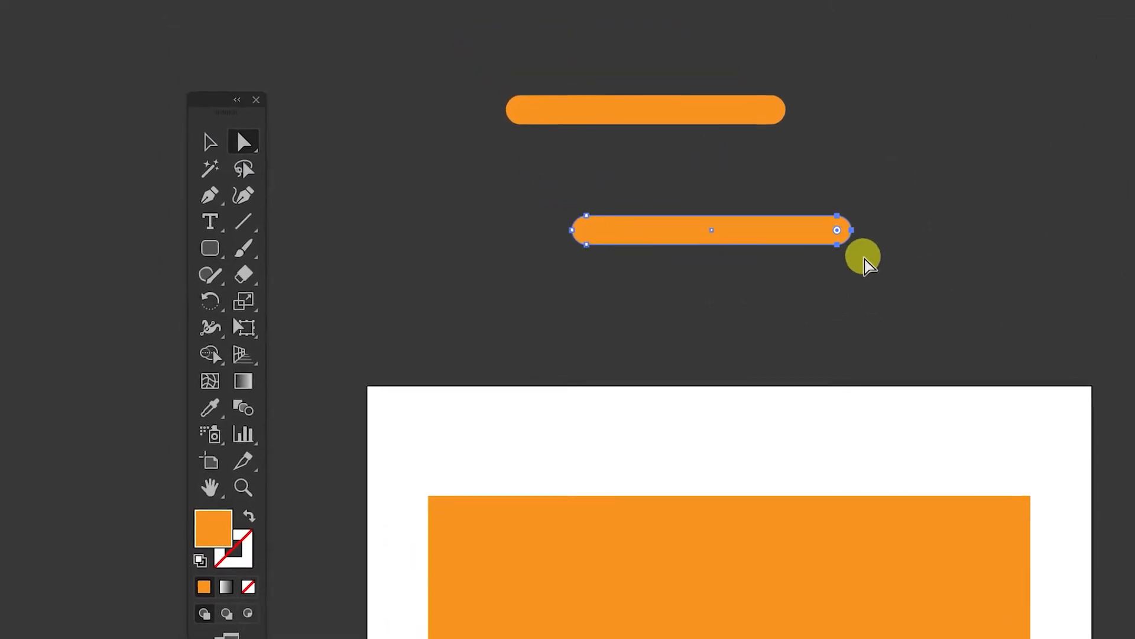
pyautogui.moveTo(864, 259); pyautogui.dragTo(340, 236)
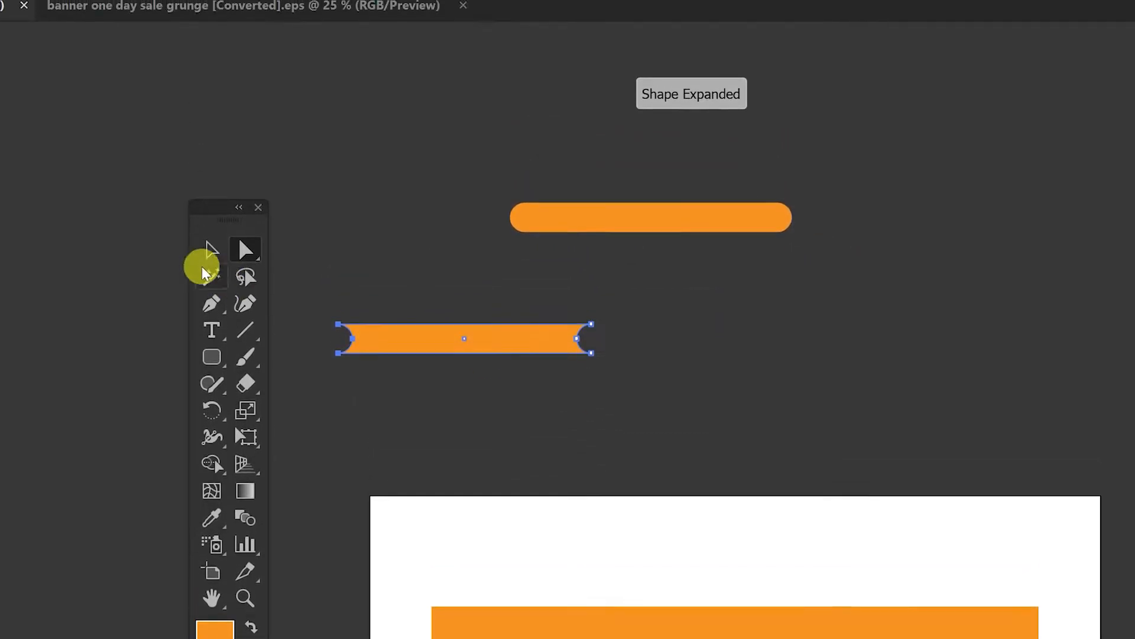
# Step: Attach the concave piece beneath the pill using smart guides to form one drip segment
pyautogui.click(188, 16)
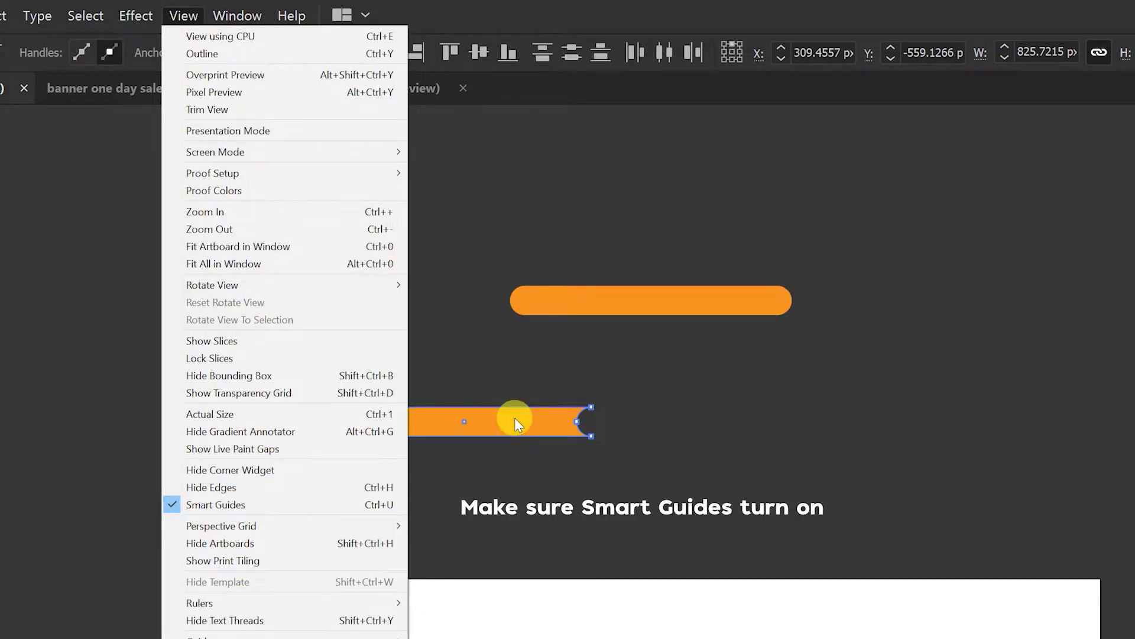
pyautogui.click(489, 379)
pyautogui.click(211, 331)
pyautogui.moveTo(466, 423); pyautogui.dragTo(654, 331)
pyautogui.click(771, 503)
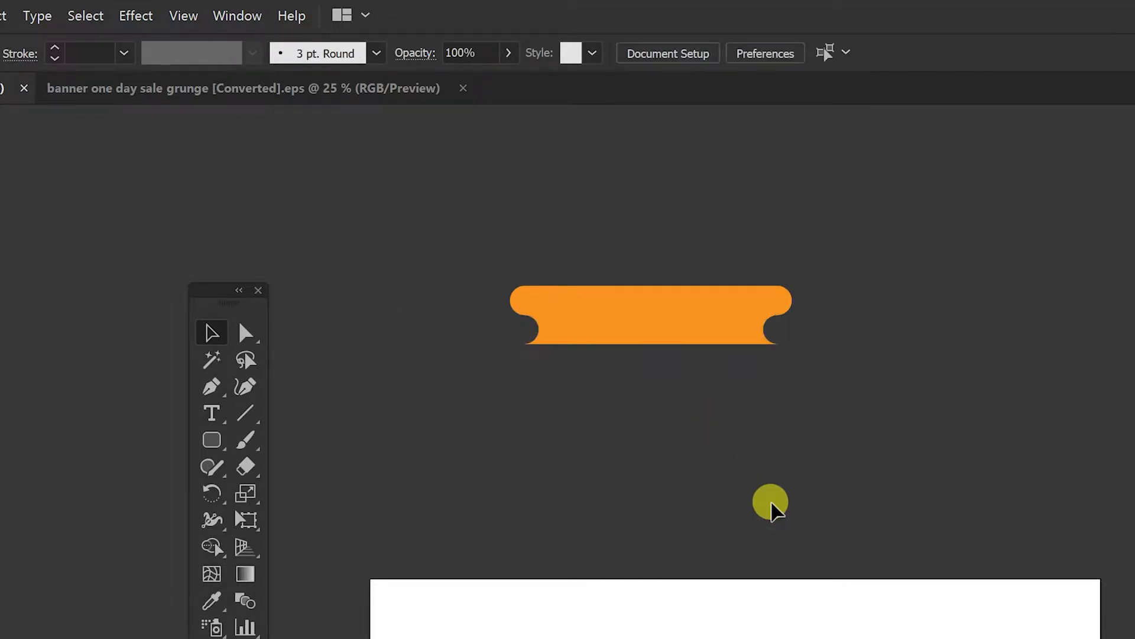
# Step: Duplicate the pill below the drip segment
pyautogui.hotkey('ctrl', '=')
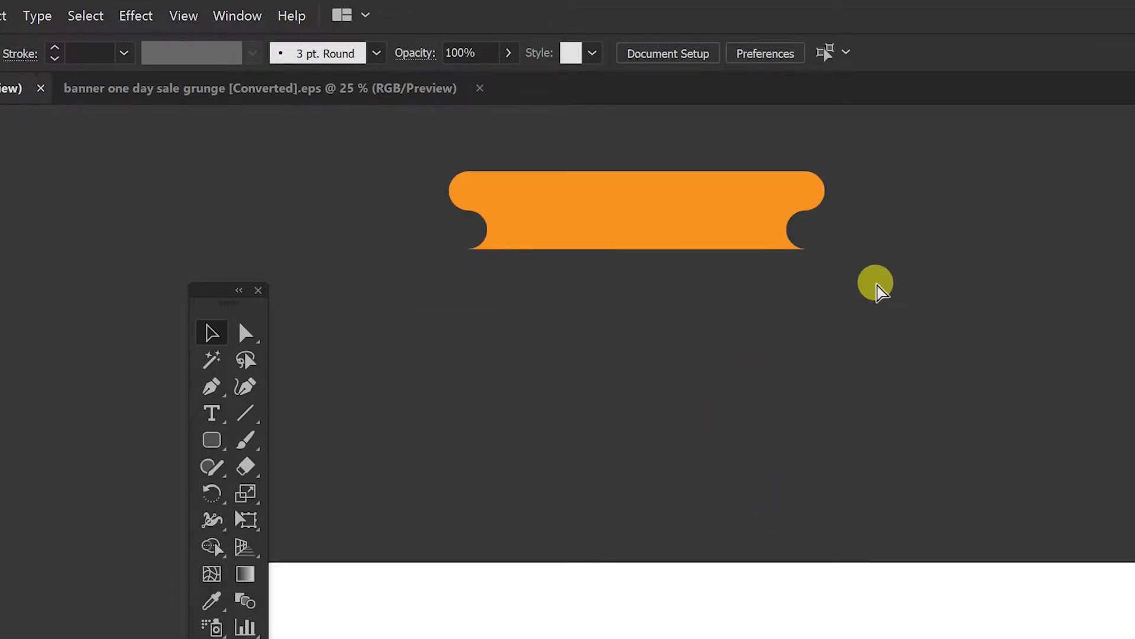
pyautogui.moveTo(739, 294); pyautogui.dragTo(831, 450)
pyautogui.click(865, 377)
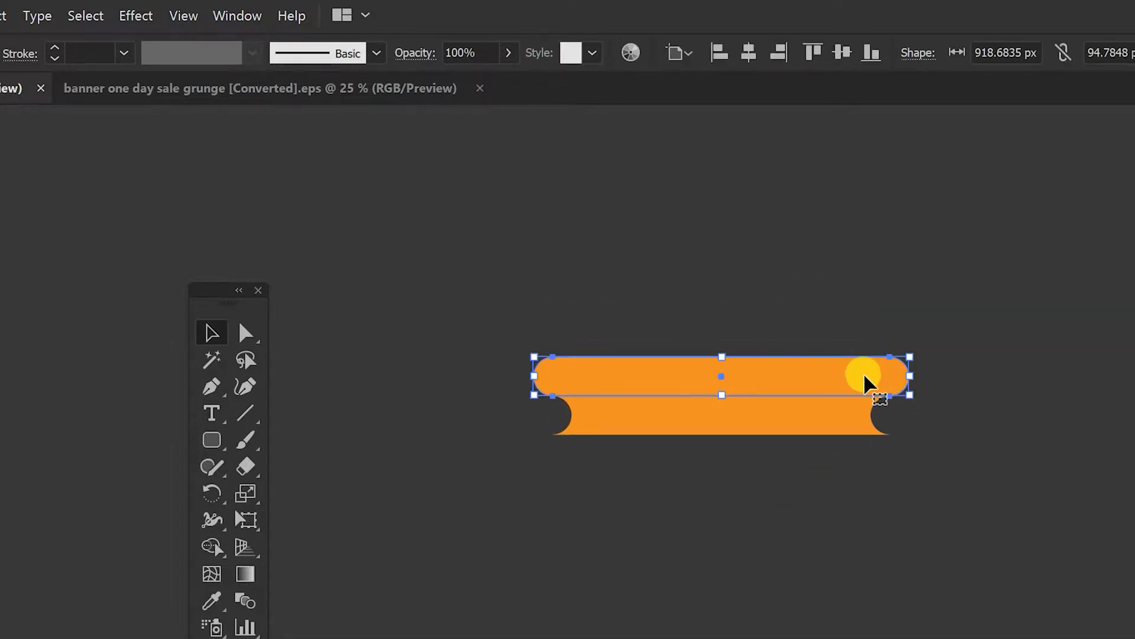
pyautogui.moveTo(881, 382); pyautogui.dragTo(857, 540)
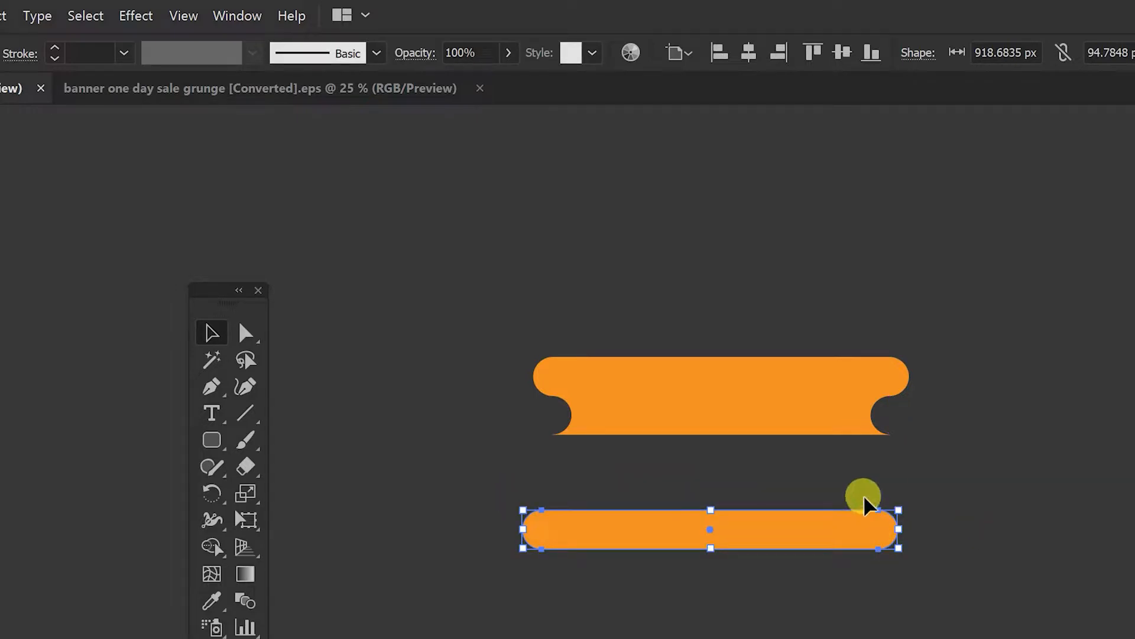
# Step: Lengthen the duplicate pill's right end and attach it beneath the concave piece
pyautogui.press('a')
pyautogui.moveTo(881, 553); pyautogui.dragTo(982, 548)
pyautogui.press('v')
pyautogui.click(933, 602)
pyautogui.moveTo(923, 528); pyautogui.dragTo(857, 456)
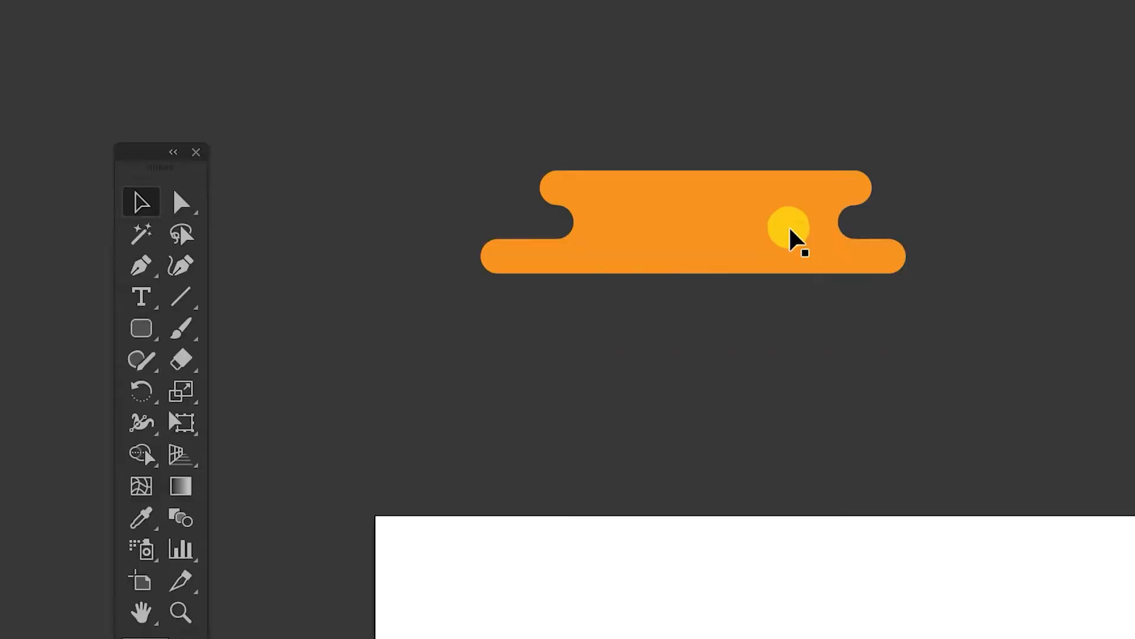
# Step: Duplicate the drip segments and stack further staggered copies below them
pyautogui.moveTo(791, 230); pyautogui.dragTo(781, 304)
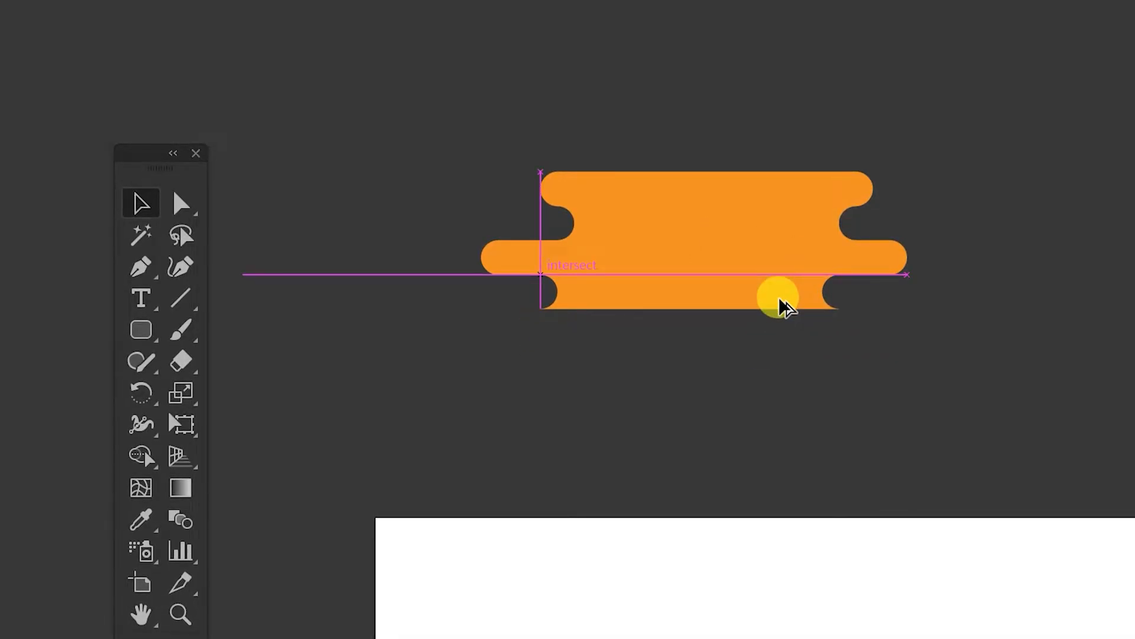
pyautogui.moveTo(871, 260); pyautogui.dragTo(897, 329)
pyautogui.click(795, 305)
pyautogui.moveTo(796, 298); pyautogui.dragTo(826, 368)
pyautogui.click(905, 326)
# Step: Continue stacking staggered pill copies to complete a wavy drip column
pyautogui.moveTo(911, 330); pyautogui.dragTo(890, 397)
pyautogui.moveTo(813, 362); pyautogui.dragTo(768, 425)
pyautogui.moveTo(884, 398); pyautogui.dragTo(888, 462)
pyautogui.moveTo(793, 186); pyautogui.dragTo(801, 119)
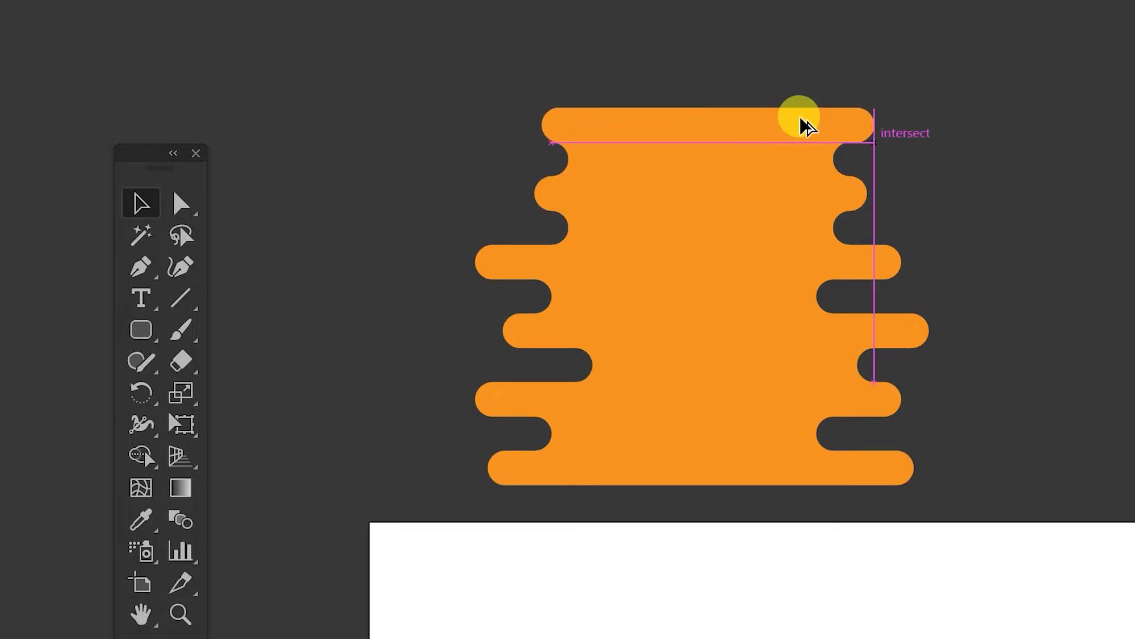
pyautogui.click(971, 135)
pyautogui.moveTo(1014, 258); pyautogui.dragTo(1001, 243)
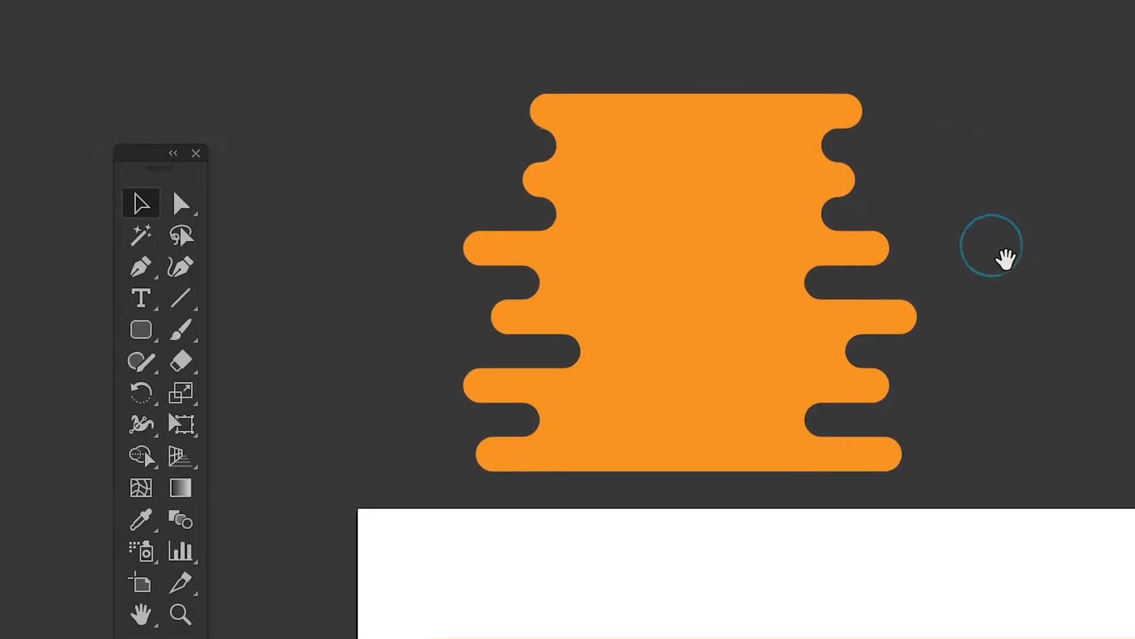
# Step: Select all drip pieces and unite them into one shape with Pathfinder
pyautogui.moveTo(412, 39); pyautogui.dragTo(1073, 473)
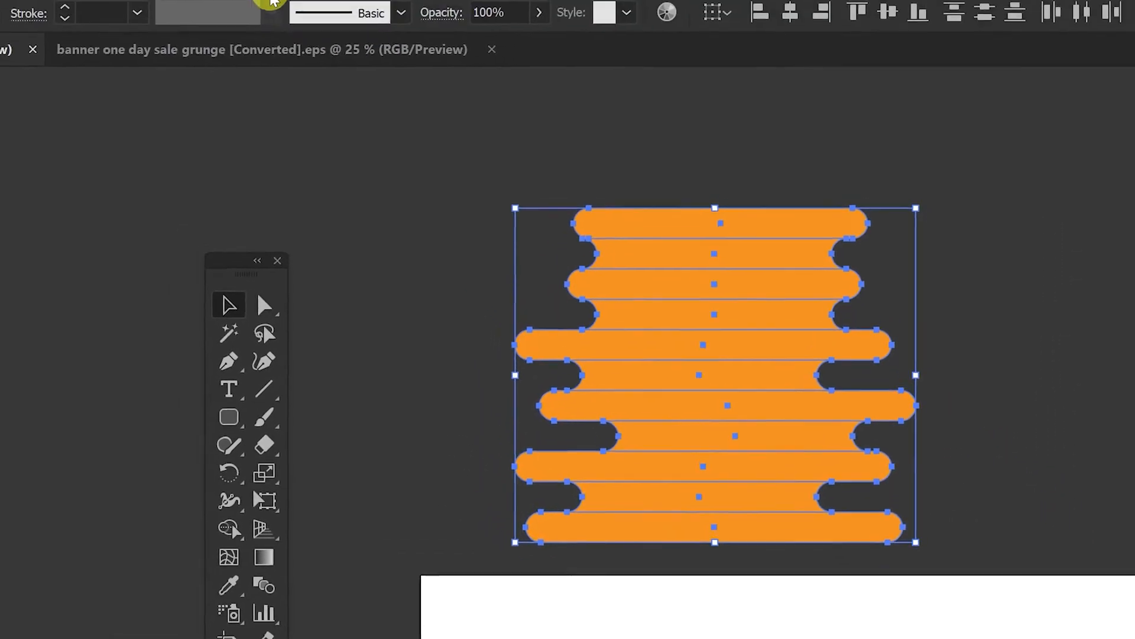
pyautogui.click(283, 17)
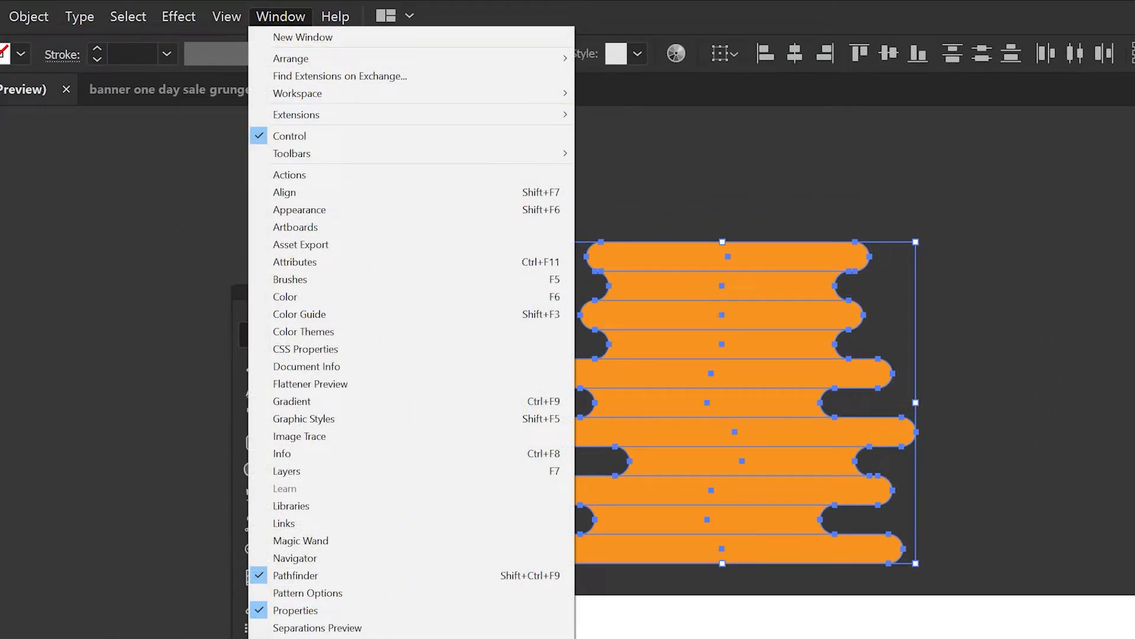
pyautogui.click(362, 576)
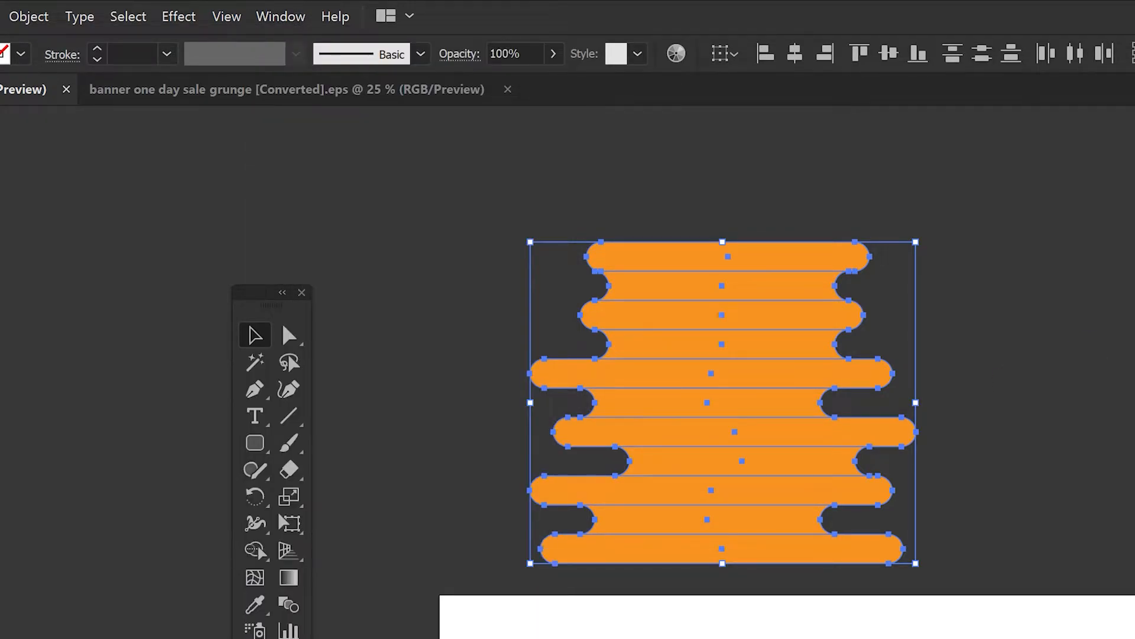
pyautogui.click(1003, 328)
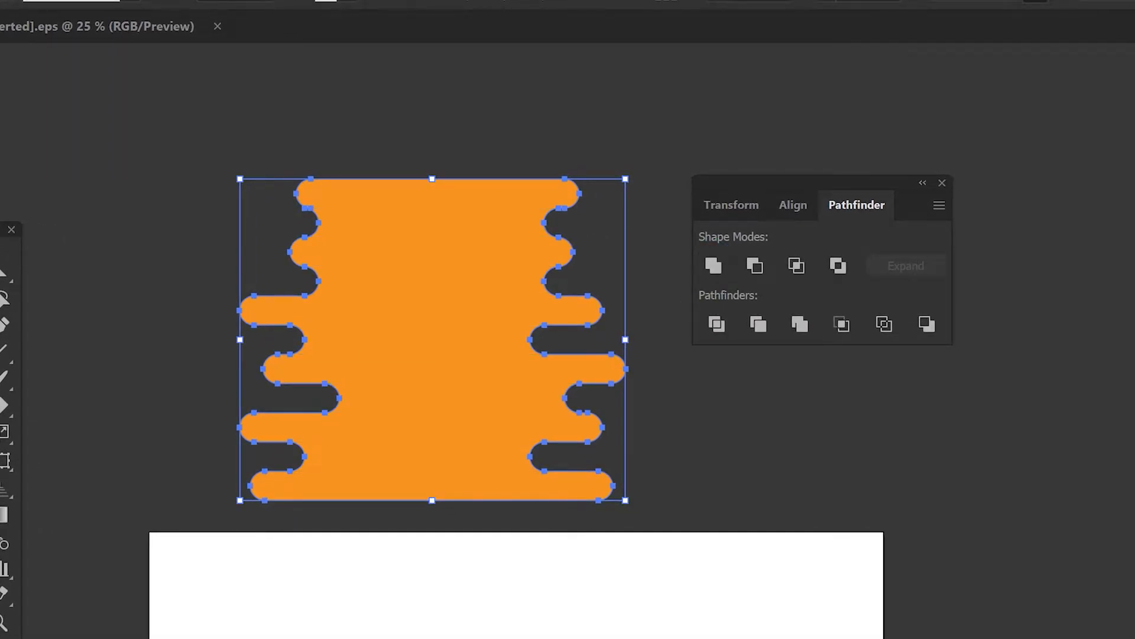
# Step: Fill the merged drip shape with purple
pyautogui.press('F5')
pyautogui.moveTo(867, 395); pyautogui.dragTo(835, 384)
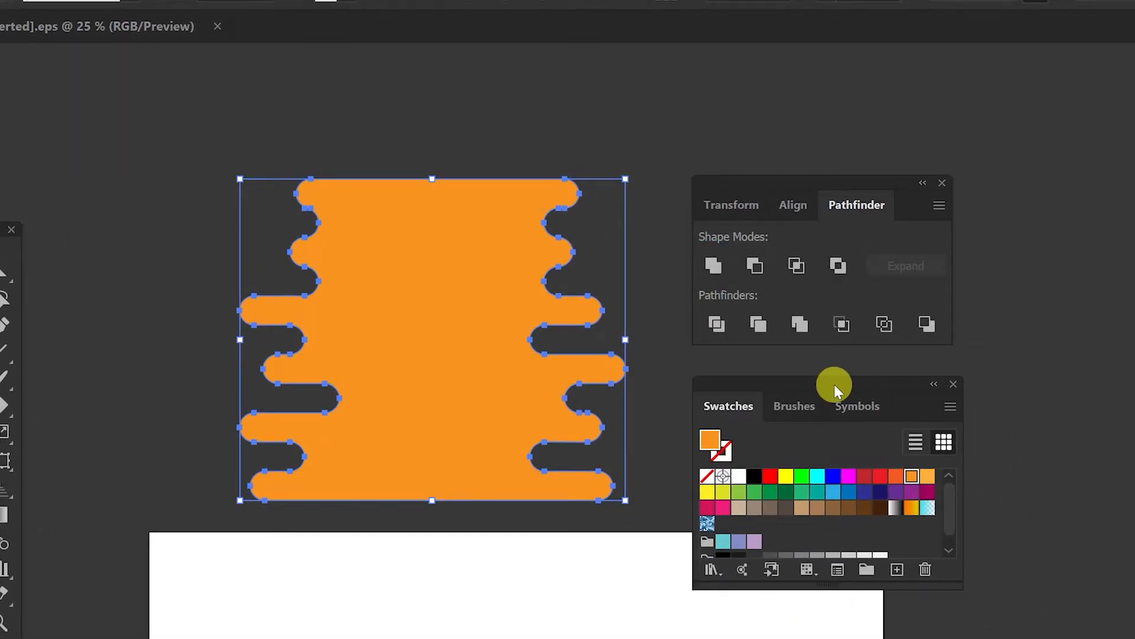
pyautogui.click(897, 491)
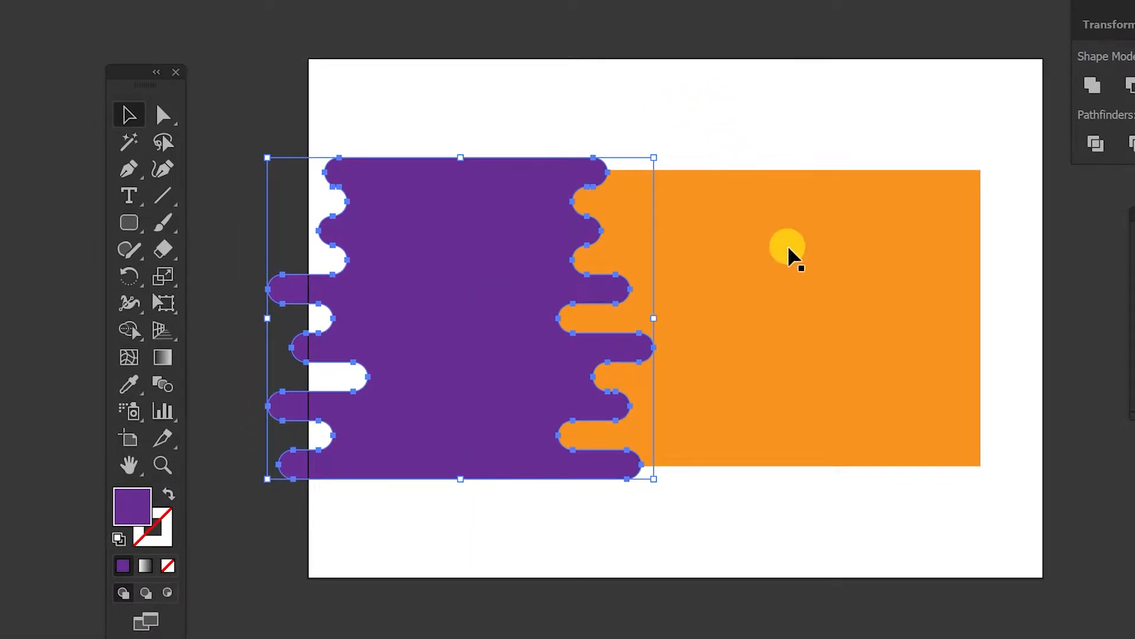
# Step: Select the drip and orange rectangle and remove the drip parts outside the rectangle with the Shape Builder
pyautogui.keyDown('shift'); pyautogui.click(687, 182); pyautogui.keyUp('shift')
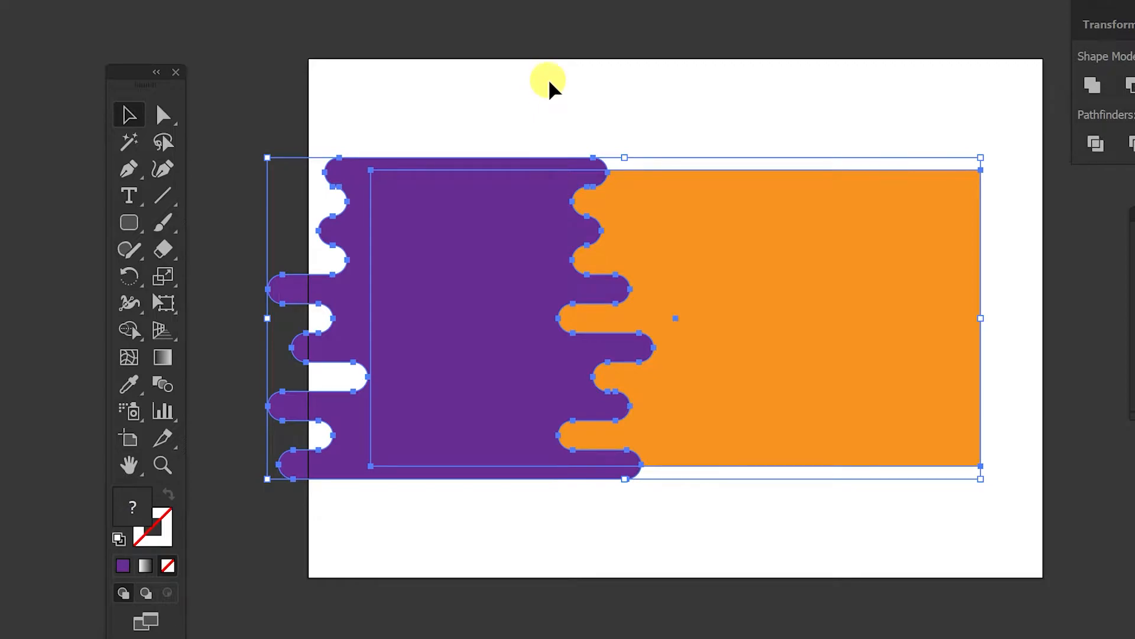
pyautogui.hotkey('shift', 'm')
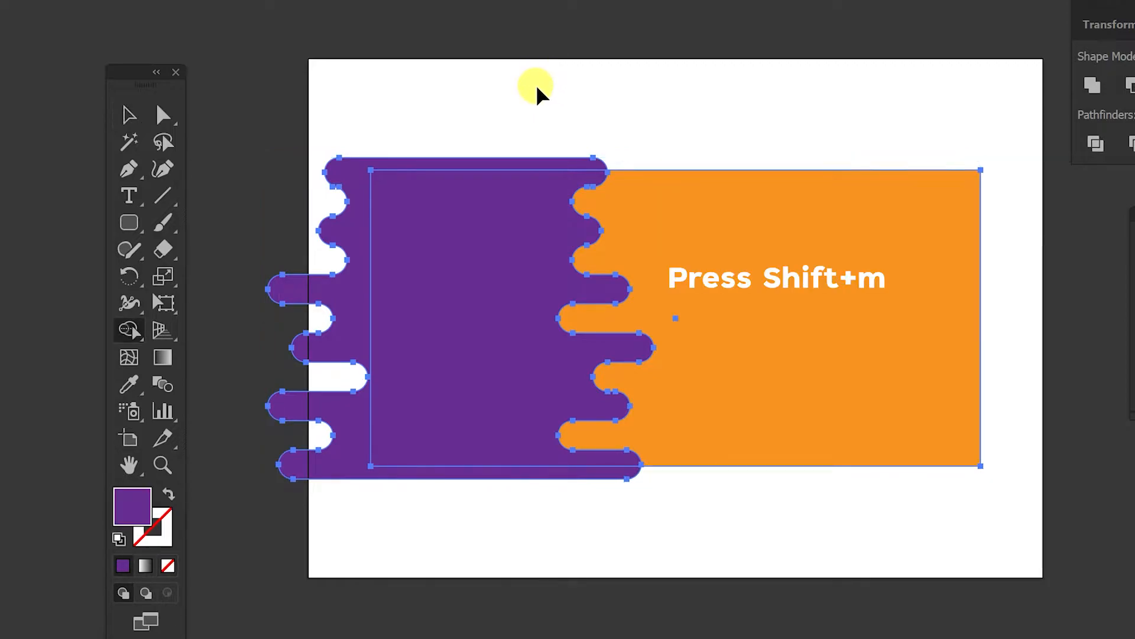
pyautogui.press('alt')
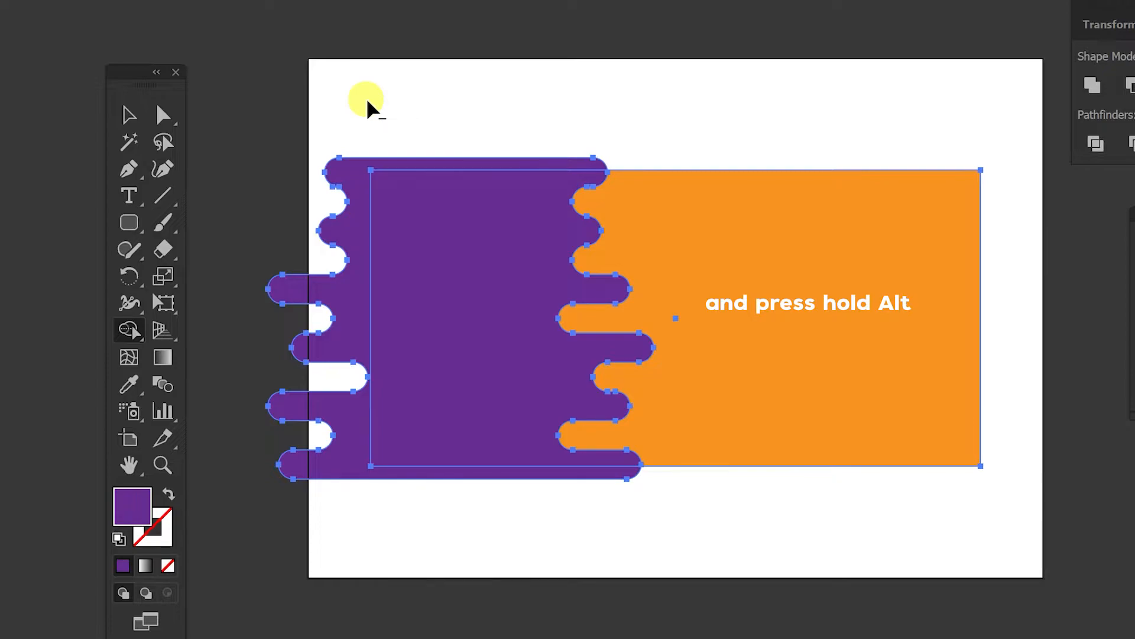
pyautogui.keyDown('alt'); pyautogui.click(349, 178); pyautogui.keyUp('alt')
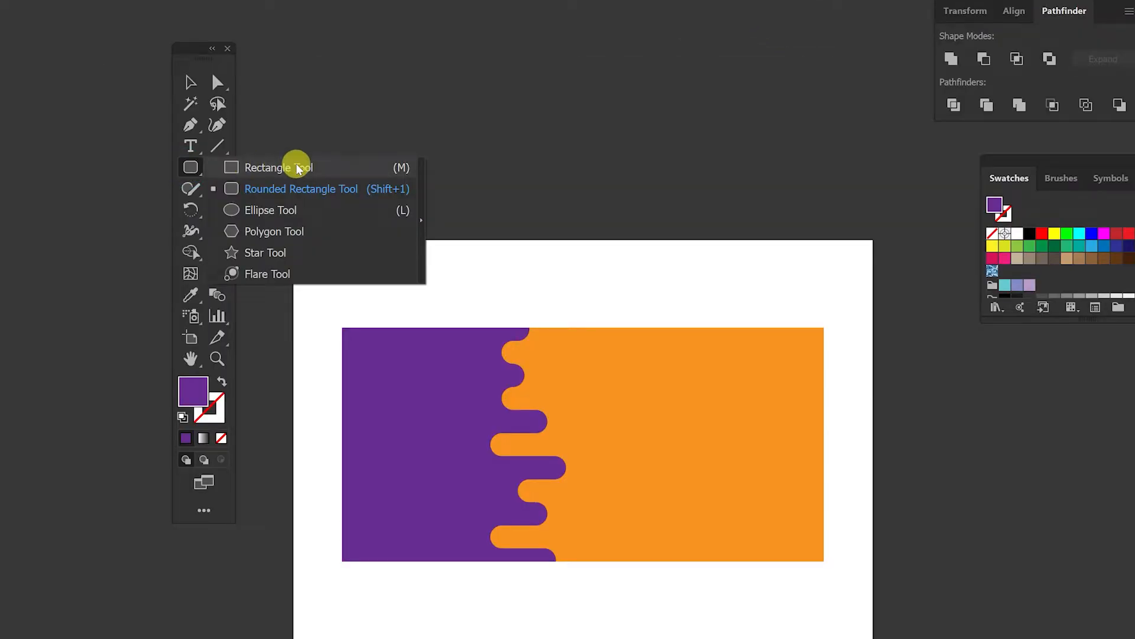
# Step: Create a 3-sided polygon with a 50 px radius
pyautogui.click(294, 231)
pyautogui.click(557, 87)
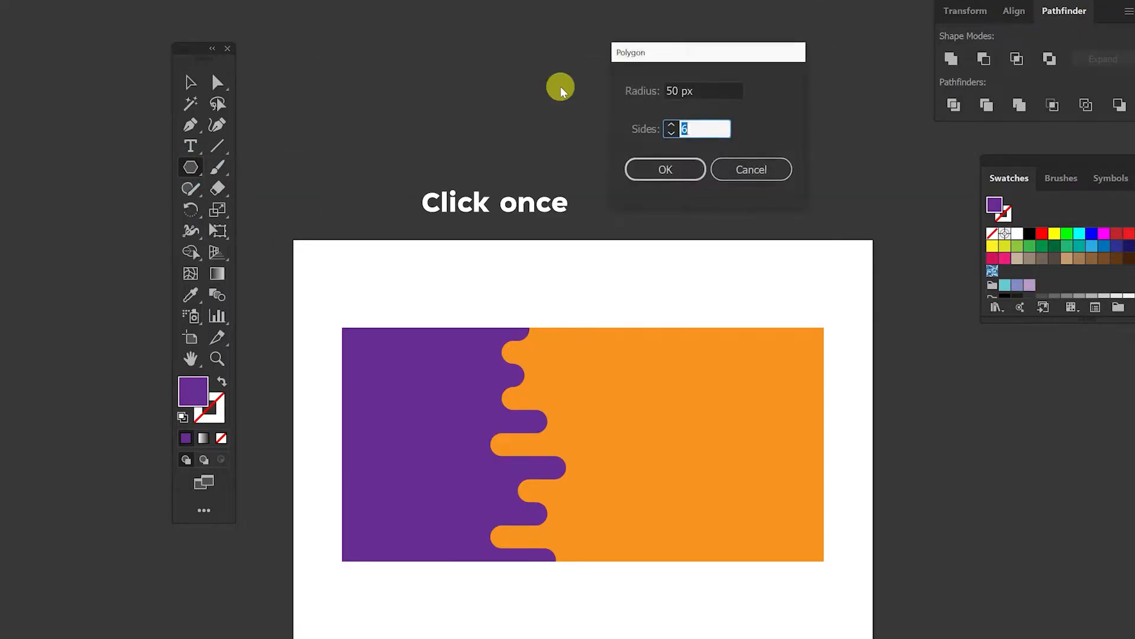
pyautogui.click(671, 132)
pyautogui.click(671, 132)
pyautogui.click(665, 169)
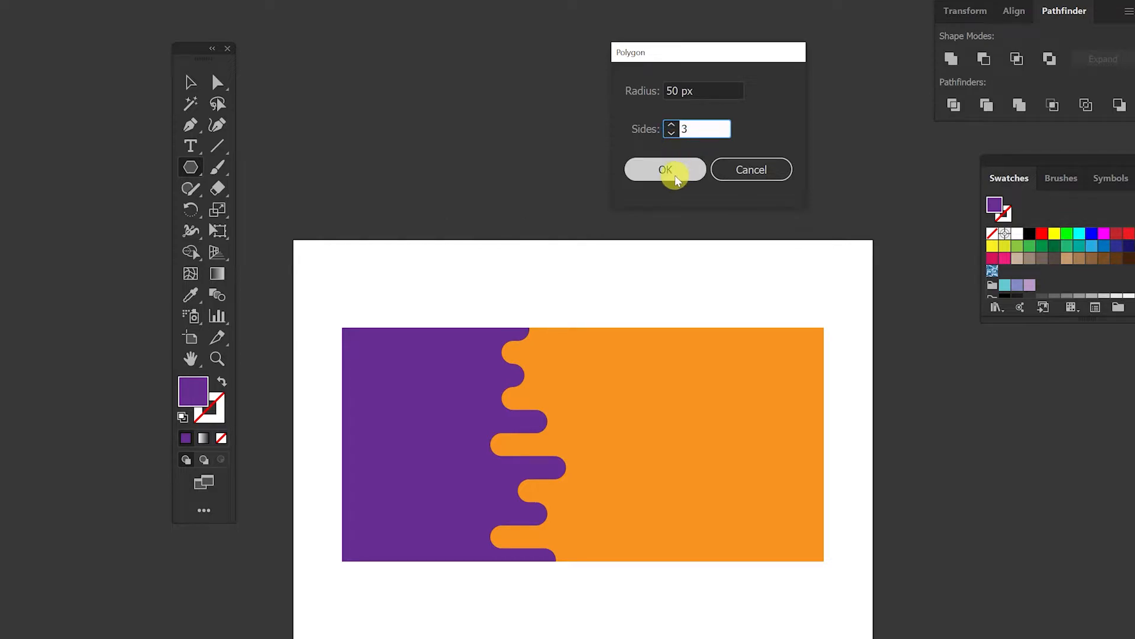
# Step: Stretch the triangle into a tall, narrow spike about 136 px wide
pyautogui.press('v')
pyautogui.moveTo(571, 92); pyautogui.dragTo(654, 194)
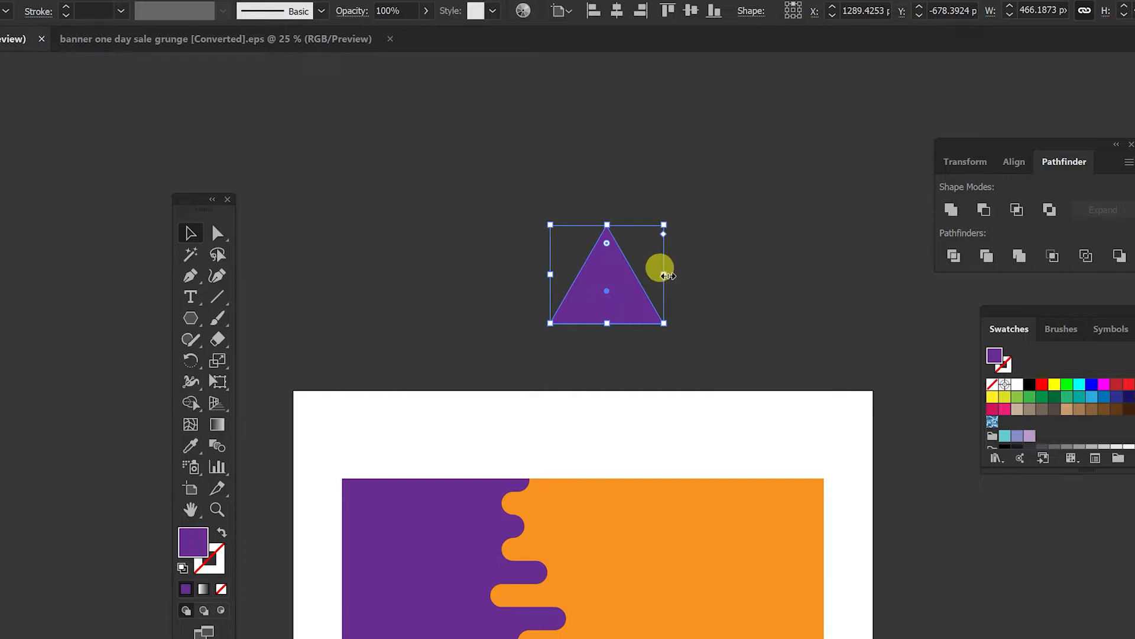
pyautogui.moveTo(666, 276); pyautogui.dragTo(583, 276)
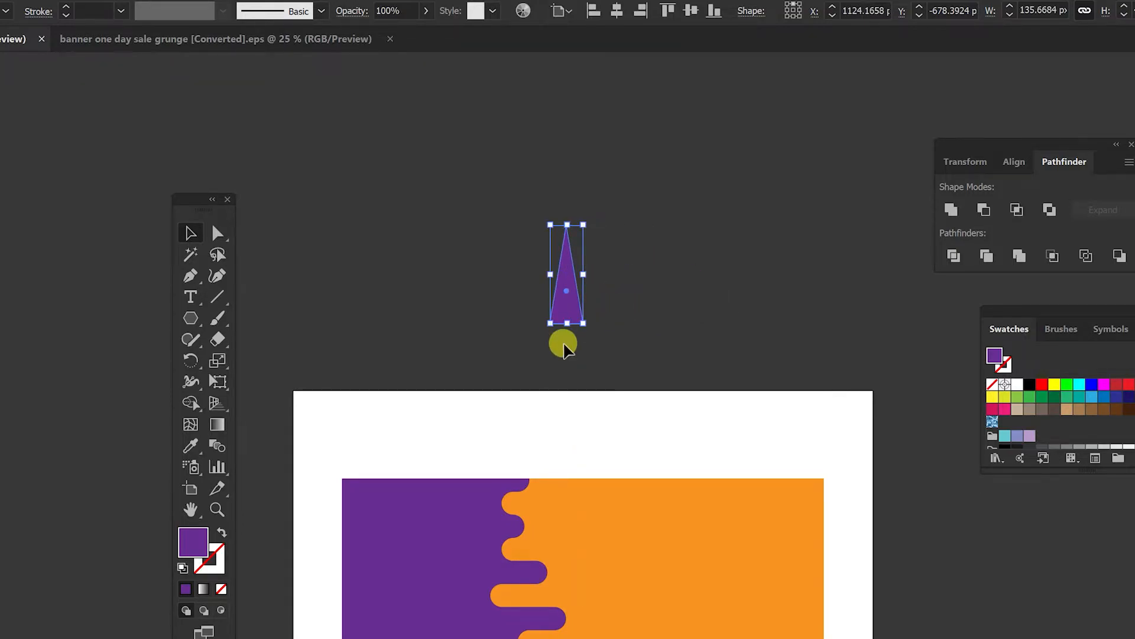
pyautogui.moveTo(564, 225); pyautogui.dragTo(566, 155)
# Step: Duplicate the spike and place the copy to its right
pyautogui.click(698, 217)
pyautogui.scroll(4, 628, 268)
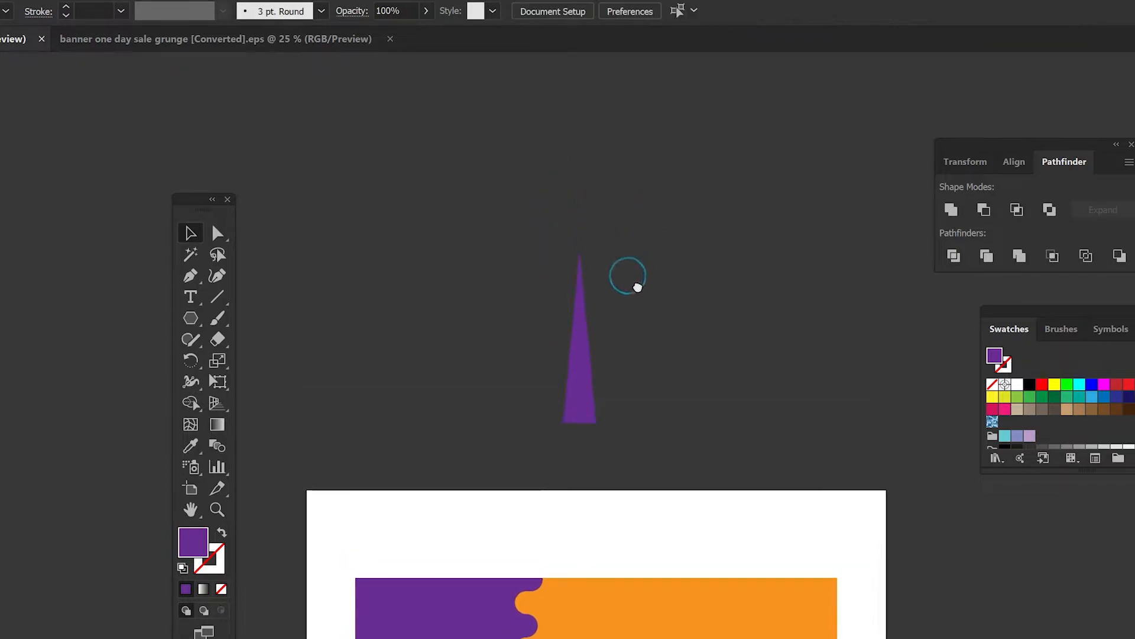
pyautogui.click(562, 429)
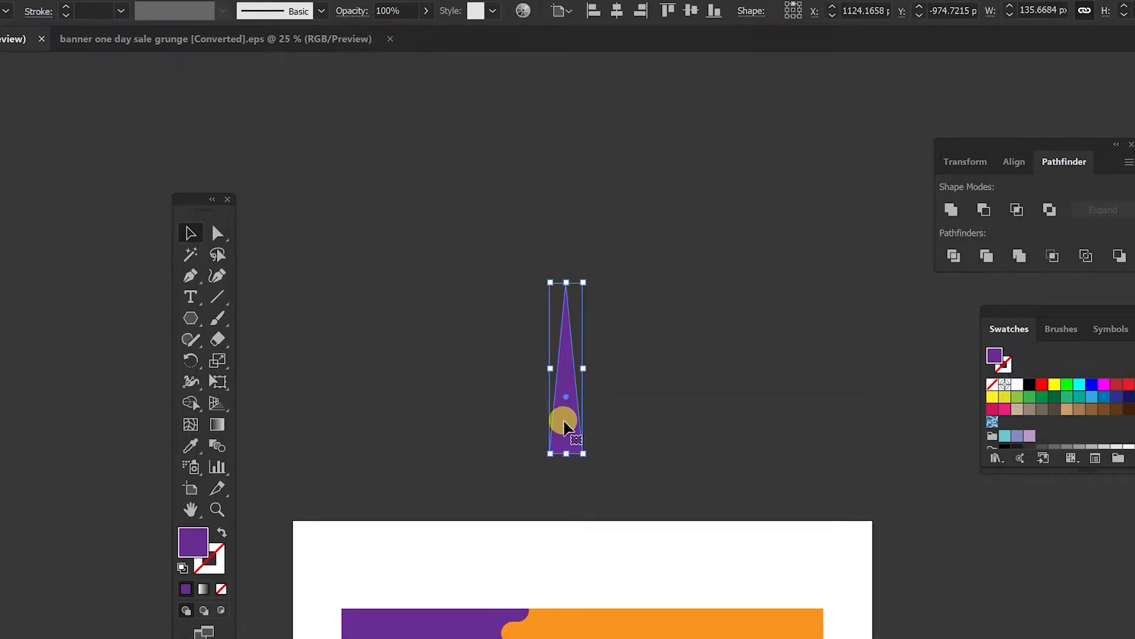
pyautogui.moveTo(565, 424); pyautogui.dragTo(627, 425)
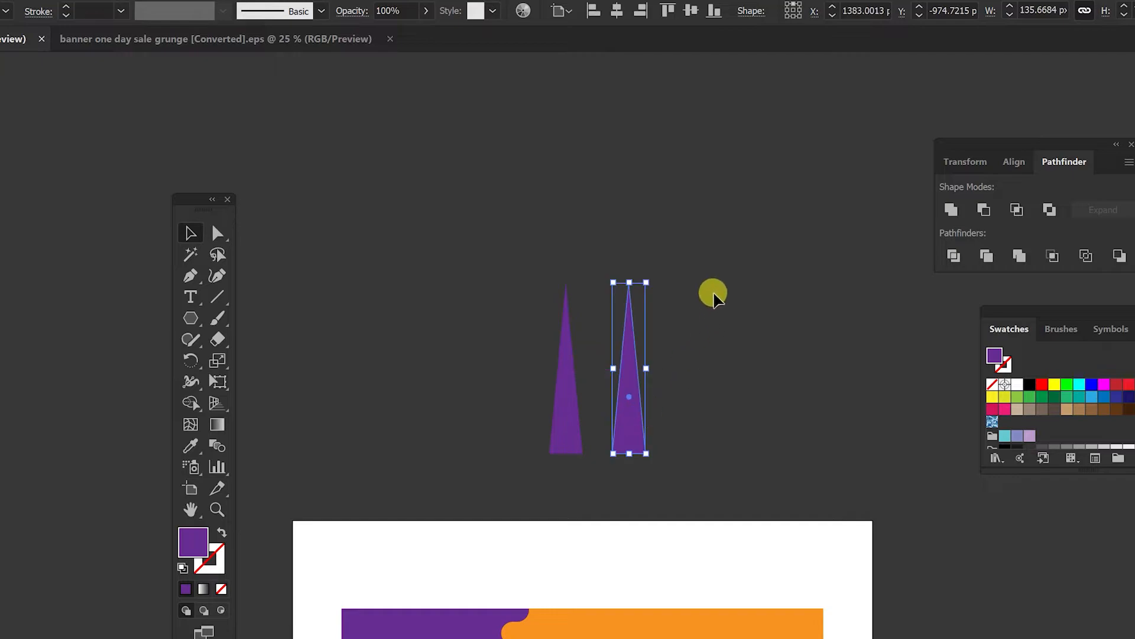
# Step: Flip the spike copy and place it below the original, tip to tip, forming an hourglass shape
pyautogui.moveTo(655, 273); pyautogui.dragTo(579, 515)
pyautogui.moveTo(628, 431); pyautogui.dragTo(562, 204)
pyautogui.click(642, 278)
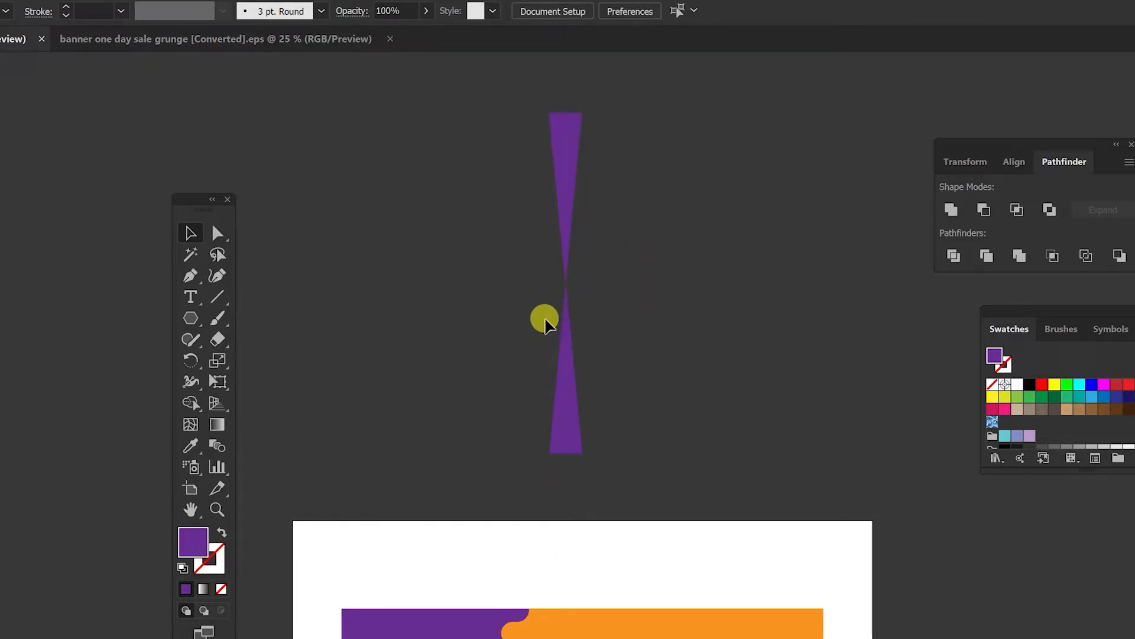
# Step: Select both spikes and rotate a copy of them by 30° around their meeting point
pyautogui.moveTo(492, 242); pyautogui.dragTo(680, 395)
pyautogui.press('ctrl')
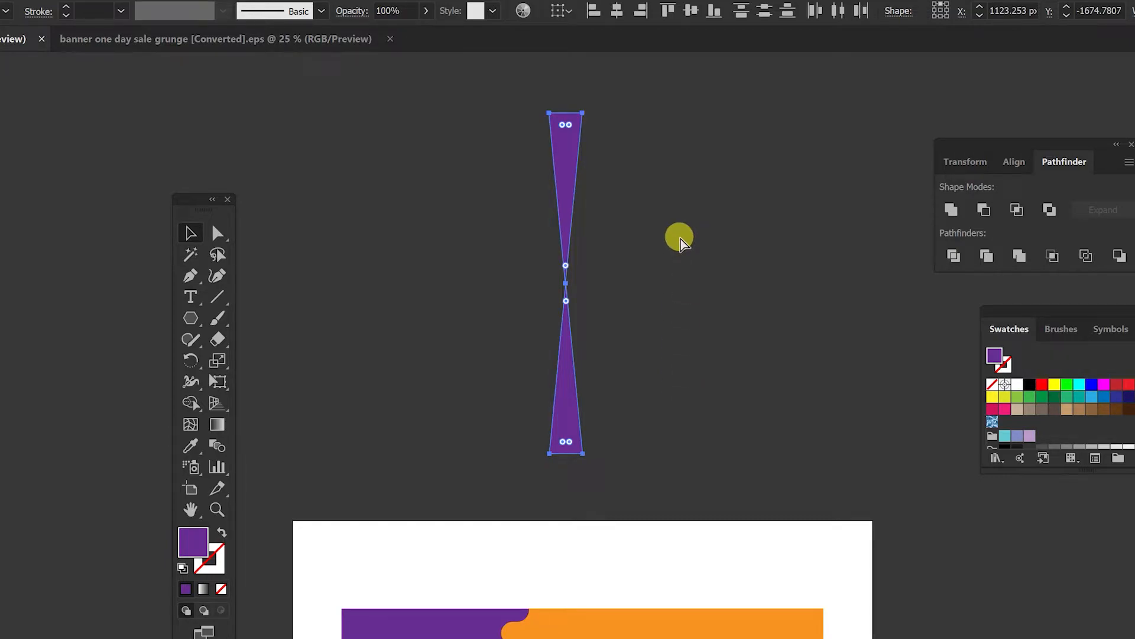
pyautogui.rightClick(559, 179)
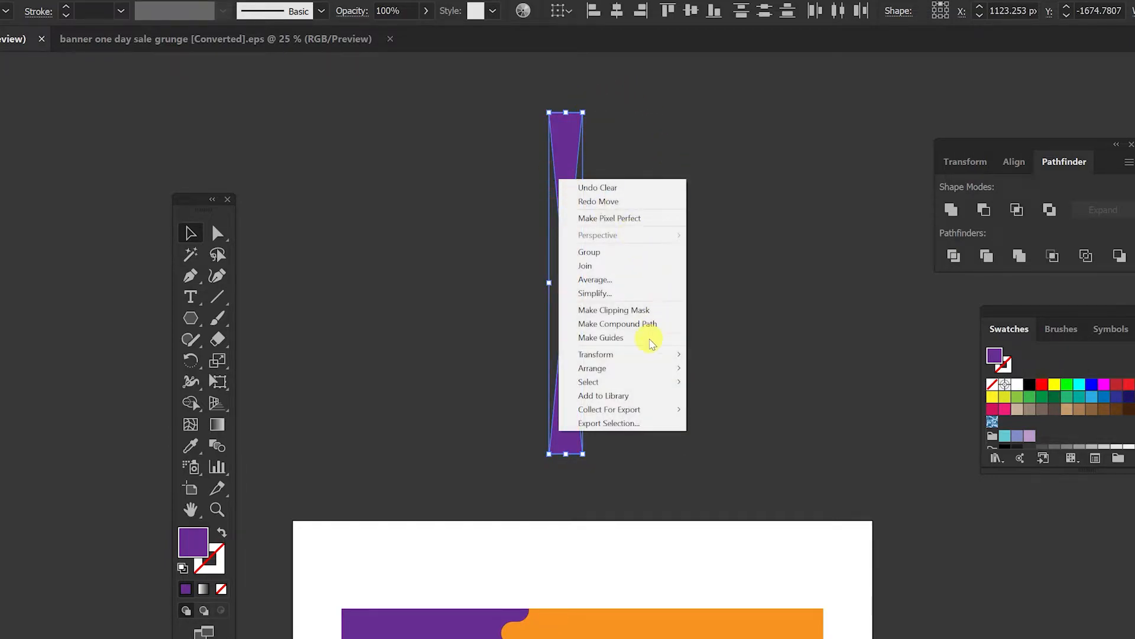
pyautogui.moveTo(641, 354)
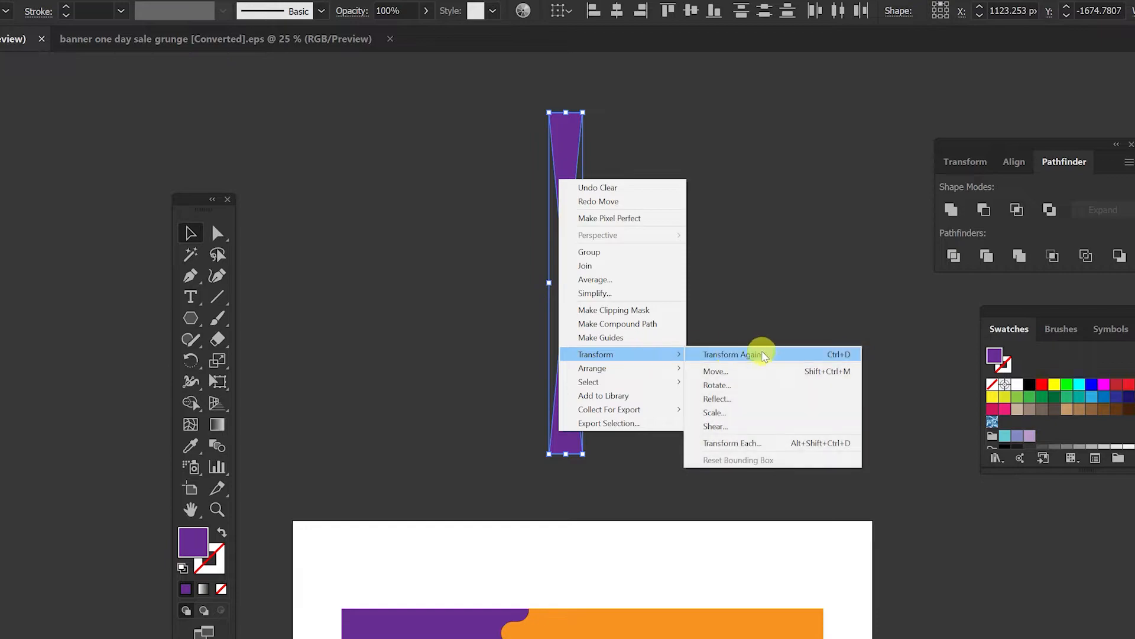
pyautogui.click(774, 390)
pyautogui.moveTo(852, 314); pyautogui.dragTo(872, 285)
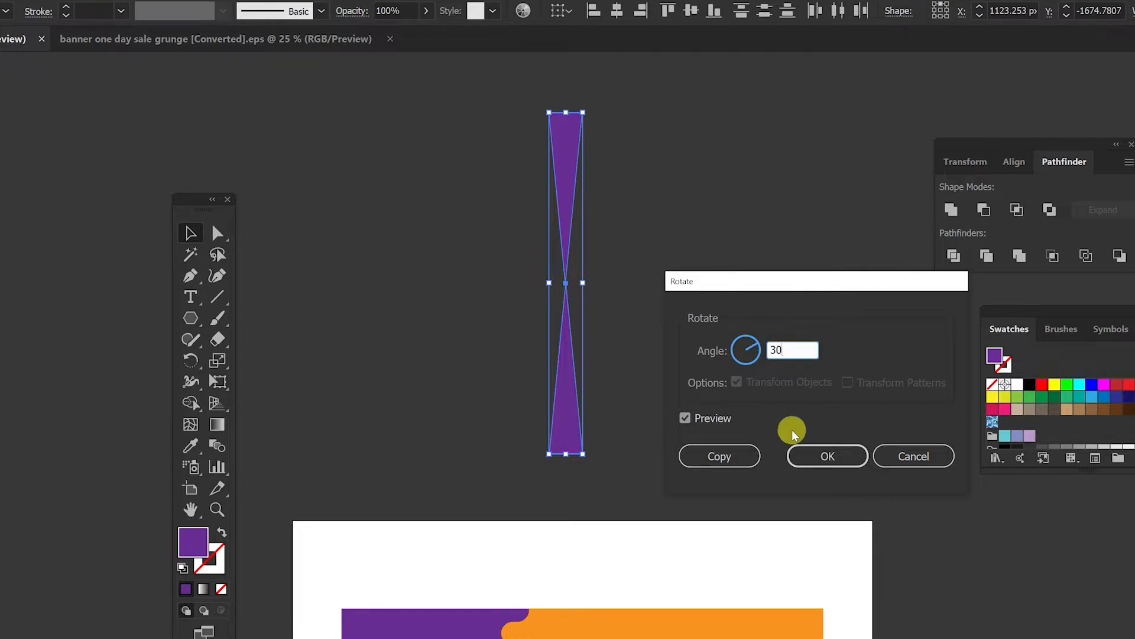
pyautogui.click(685, 418)
pyautogui.click(685, 418)
pyautogui.click(685, 418)
pyautogui.click(720, 460)
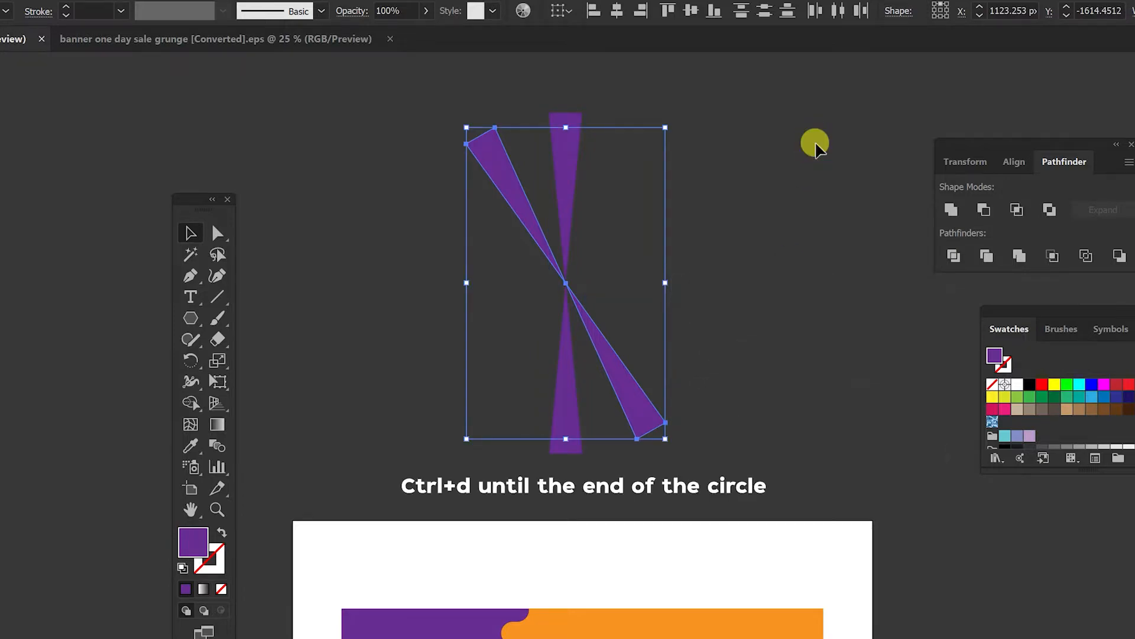
# Step: Repeat the rotated copy until the spikes complete a full starburst circle
pyautogui.hotkey('ctrl', 'd')
pyautogui.hotkey('ctrl', 'd')
pyautogui.hotkey('ctrl', 'd')
pyautogui.hotkey('ctrl', 'd')
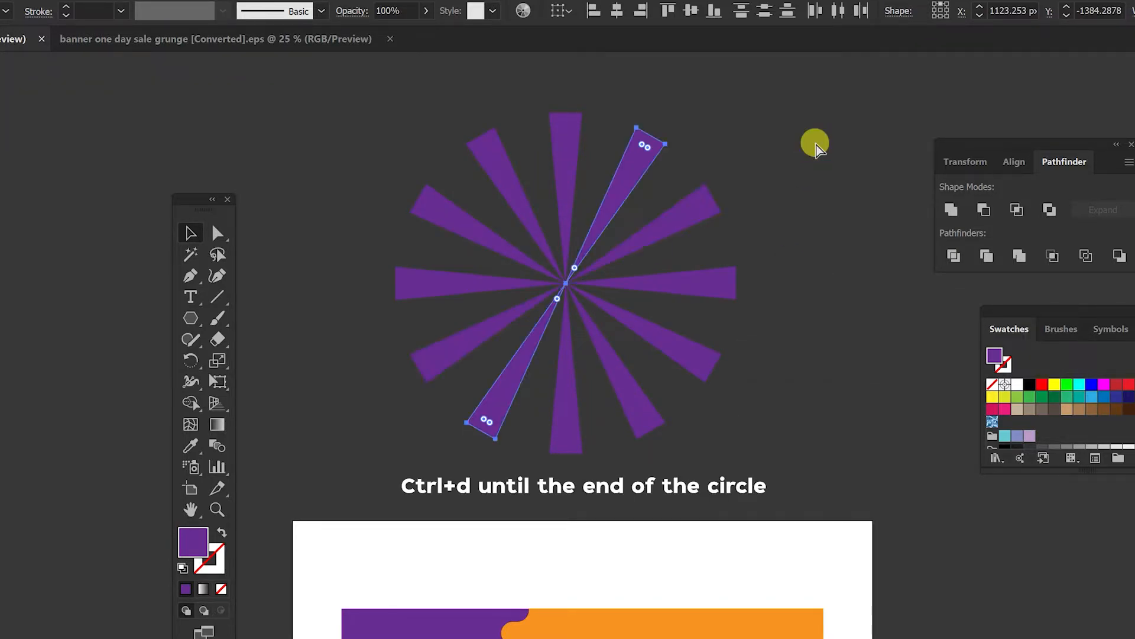
pyautogui.click(191, 233)
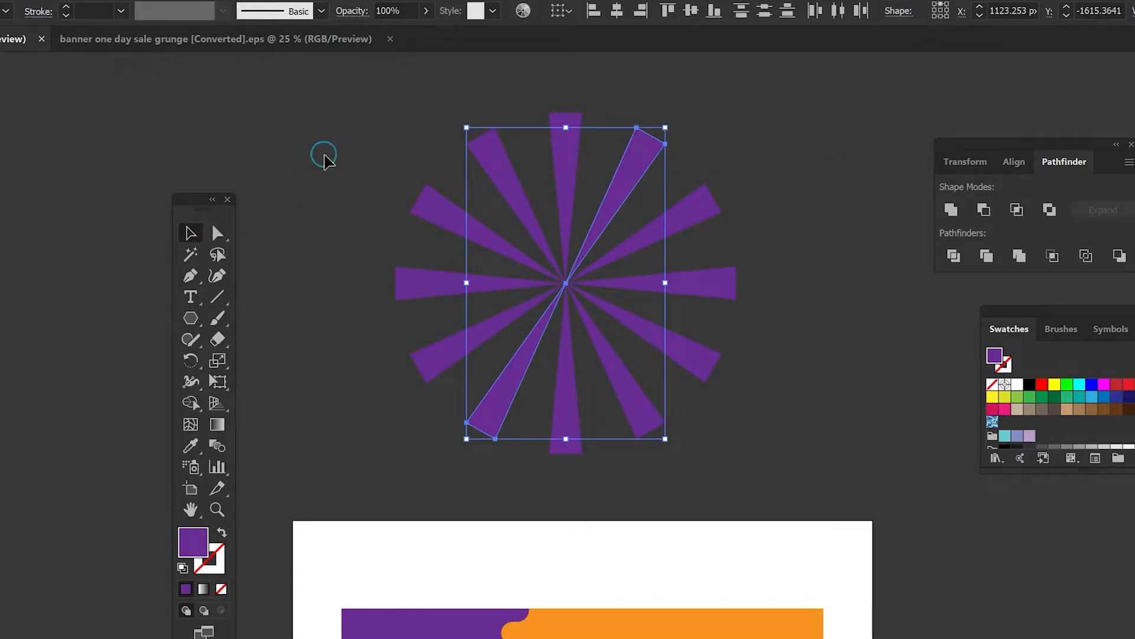
# Step: Group all the spikes and move the starburst over the banner's orange area, enlarging it to cover the banner
pyautogui.moveTo(791, 402); pyautogui.dragTo(828, 453)
pyautogui.rightClick(616, 183)
pyautogui.click(681, 259)
pyautogui.moveTo(681, 210); pyautogui.dragTo(720, 157)
pyautogui.hotkey('ctrl', '-')
pyautogui.moveTo(643, 202); pyautogui.dragTo(721, 501)
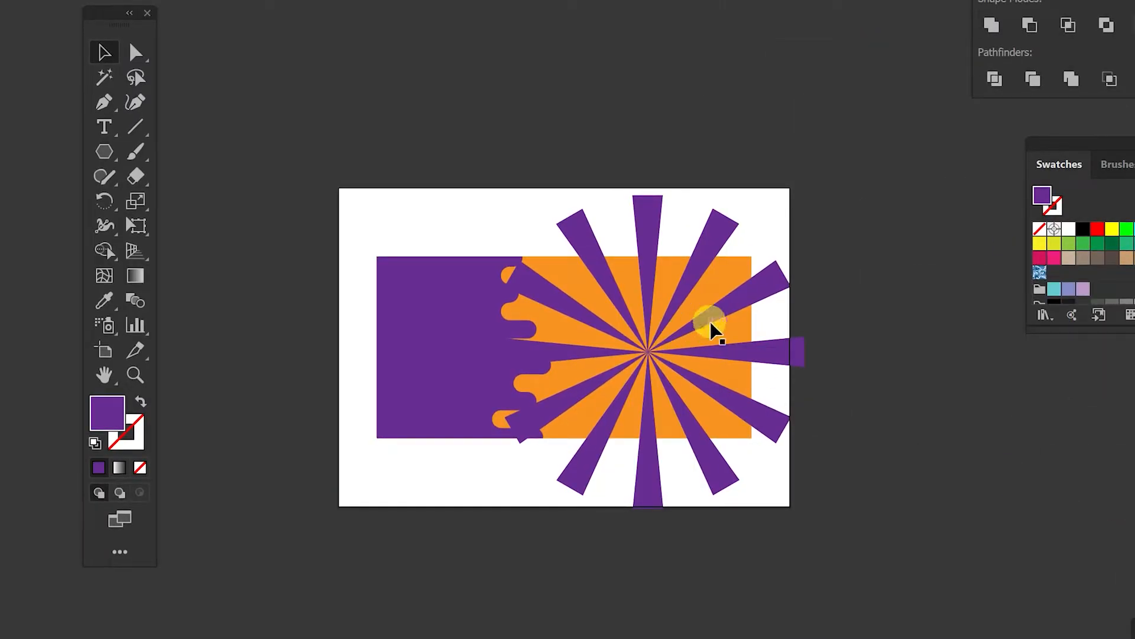
pyautogui.click(743, 491)
pyautogui.moveTo(801, 190); pyautogui.dragTo(840, 155)
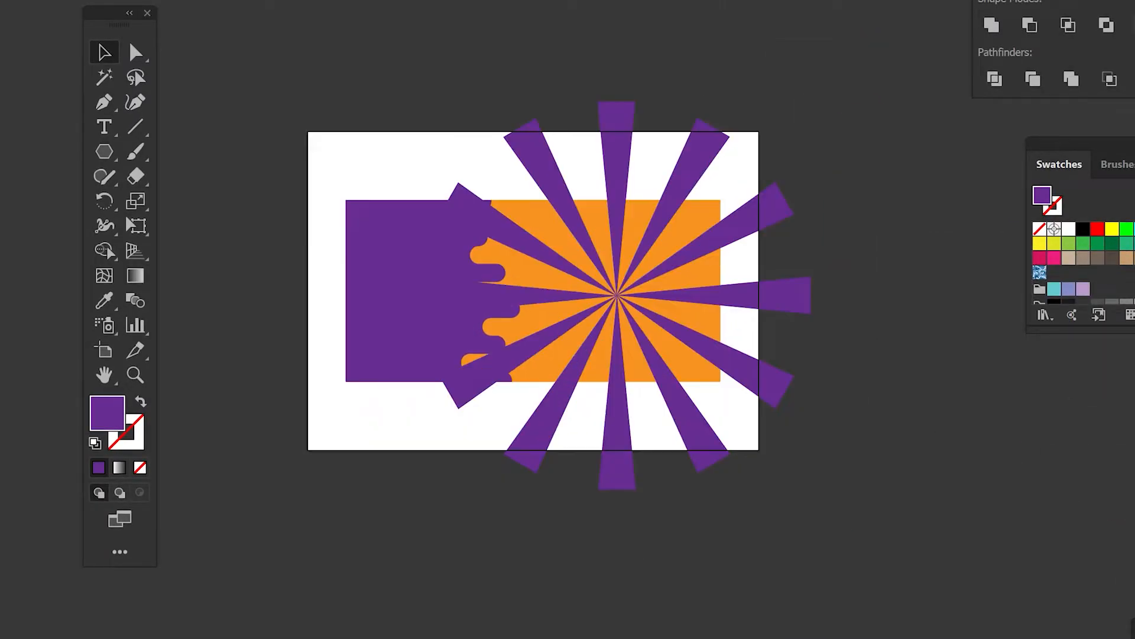
# Step: Set the starburst's opacity to 20%
pyautogui.hotkey('ctrl', 'shift', 'F10')
pyautogui.moveTo(927, 393); pyautogui.dragTo(920, 384)
pyautogui.click(806, 300)
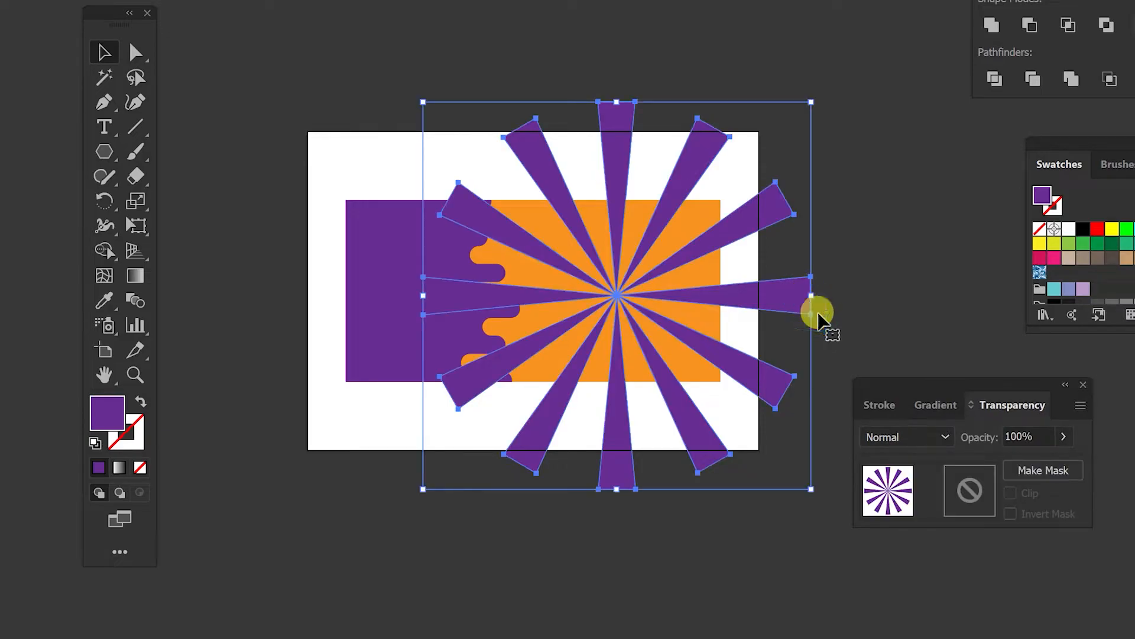
pyautogui.click(1040, 431)
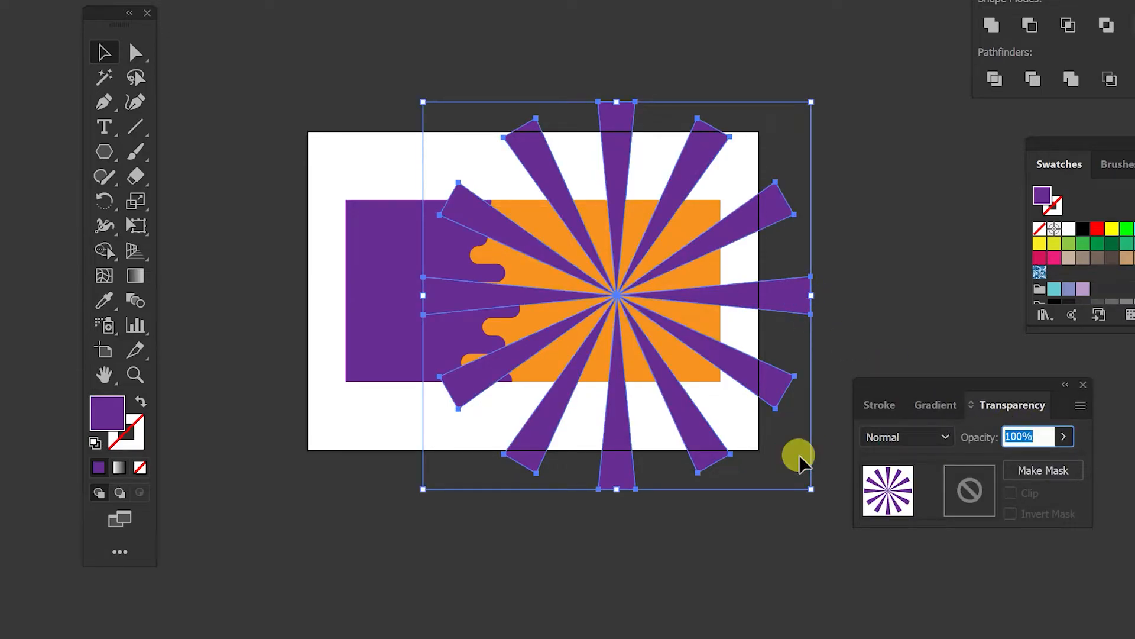
pyautogui.write('20')
pyautogui.press('Return')
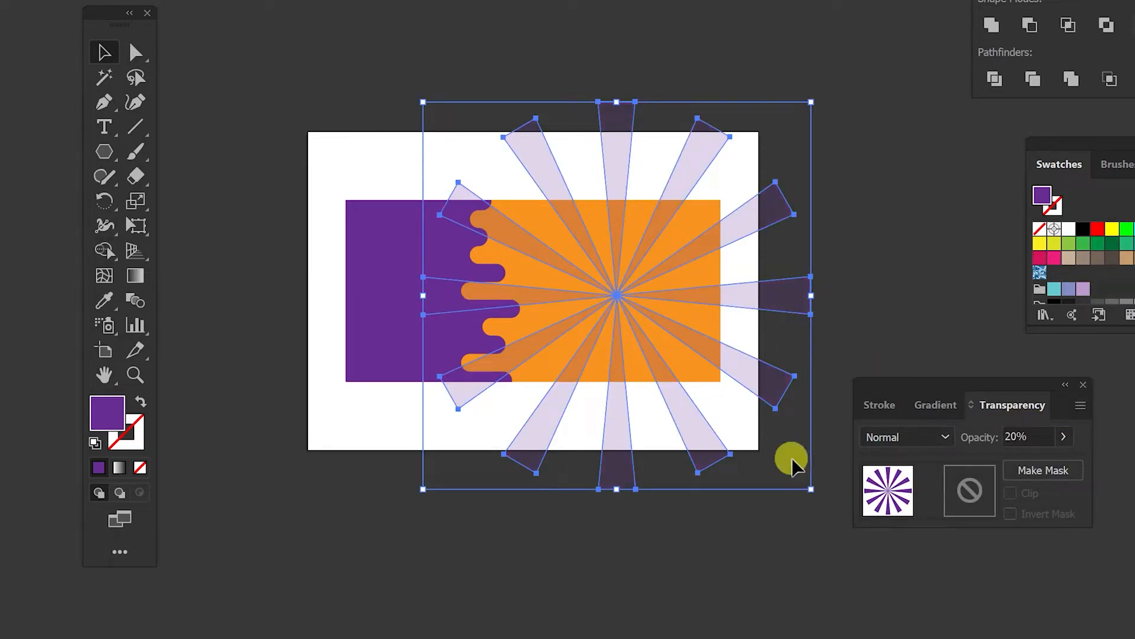
# Step: Duplicate the orange rectangle in place and bring the copy to the front
pyautogui.click(698, 228)
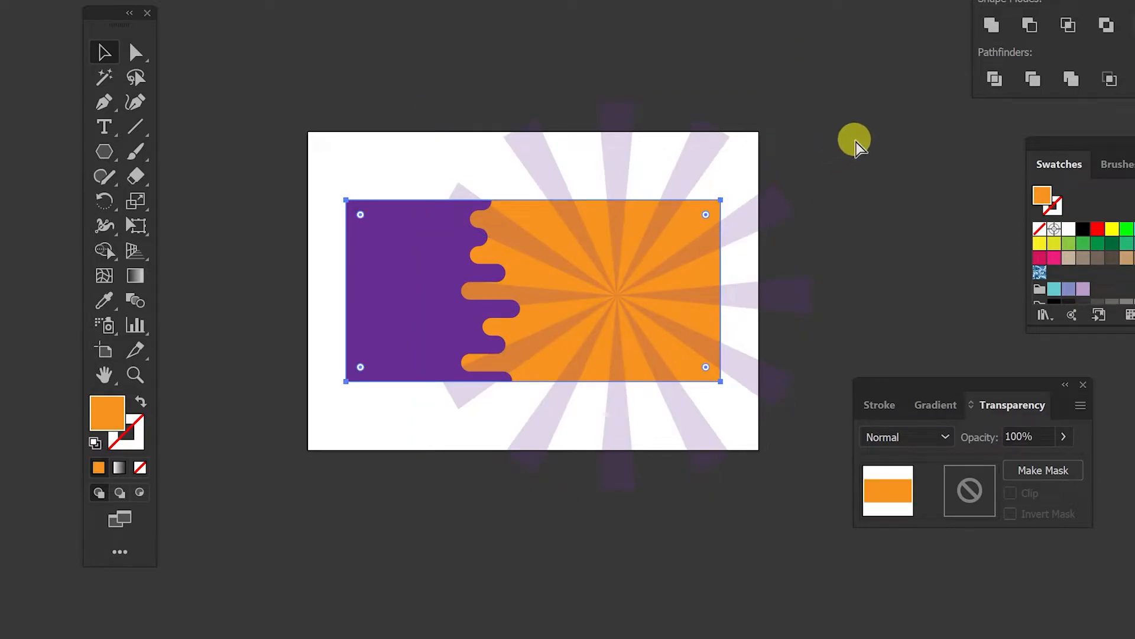
pyautogui.hotkey('ctrl', 'c')
pyautogui.hotkey('ctrl', 'f')
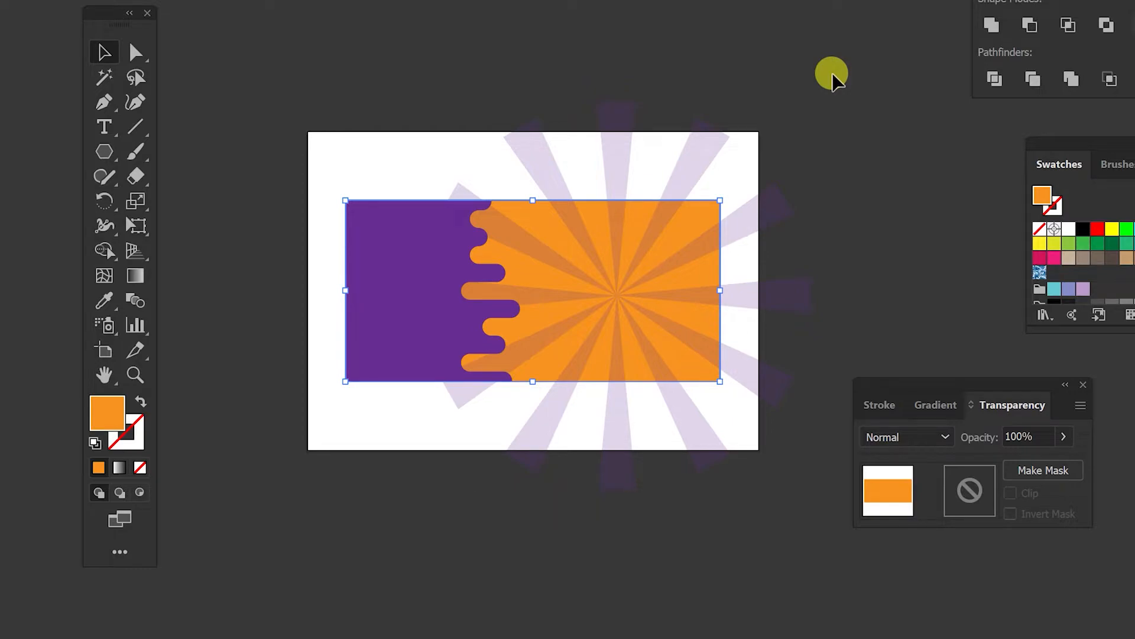
pyautogui.hotkey('ctrl', 'shift', ']')
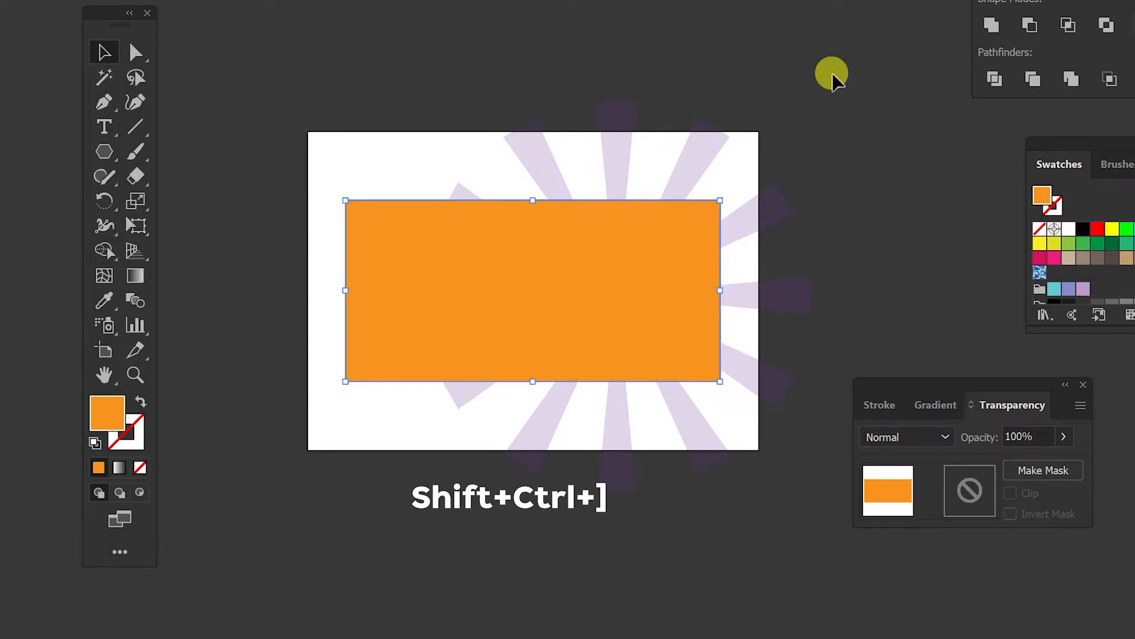
# Step: Select the starburst together with the rectangle copy and make a clipping mask
pyautogui.keyDown('shift'); pyautogui.click(702, 162); pyautogui.keyUp('shift')
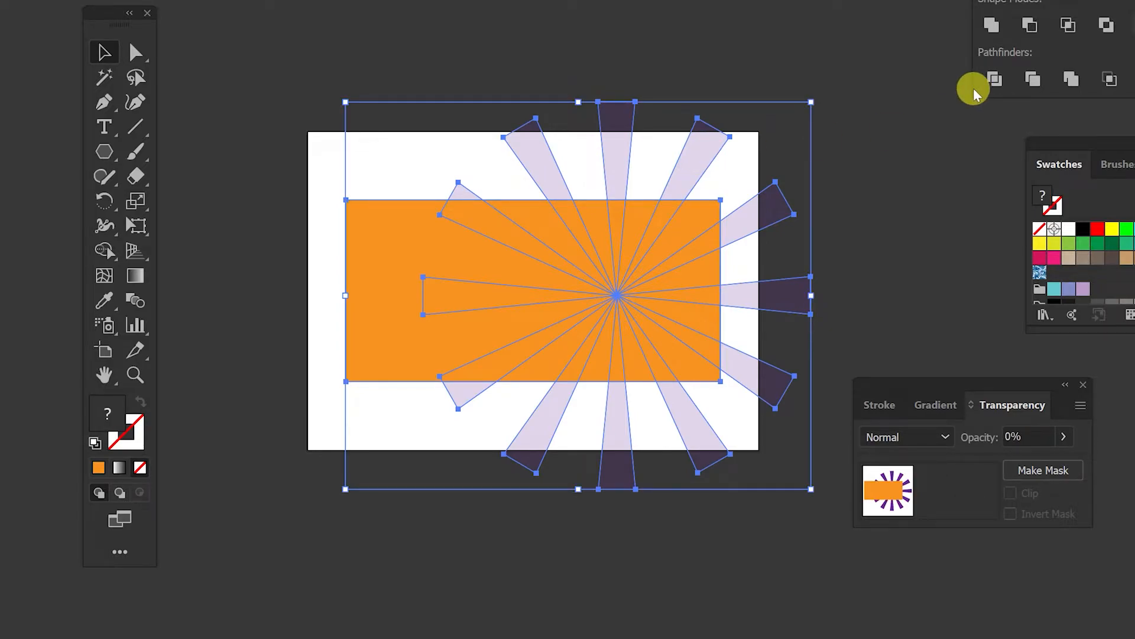
pyautogui.rightClick(624, 236)
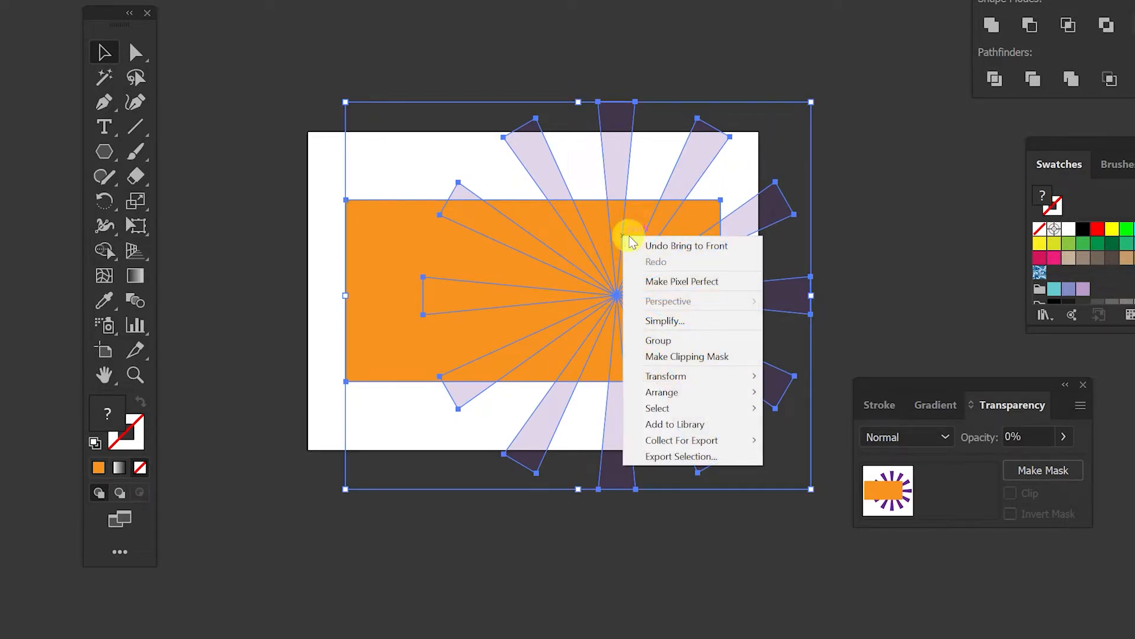
pyautogui.click(692, 356)
pyautogui.click(880, 254)
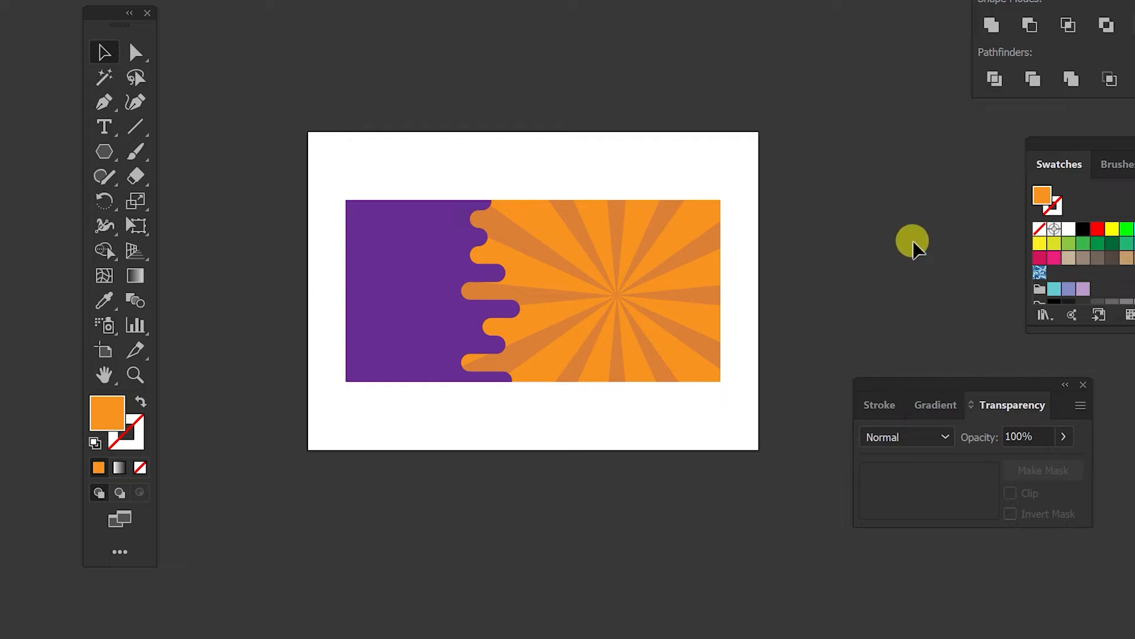
# Step: Add point text at 72 pt reading MEGA on one line and SALE on the next above the banner
pyautogui.moveTo(872, 222); pyautogui.dragTo(892, 201)
pyautogui.hotkey('ctrl', '+')
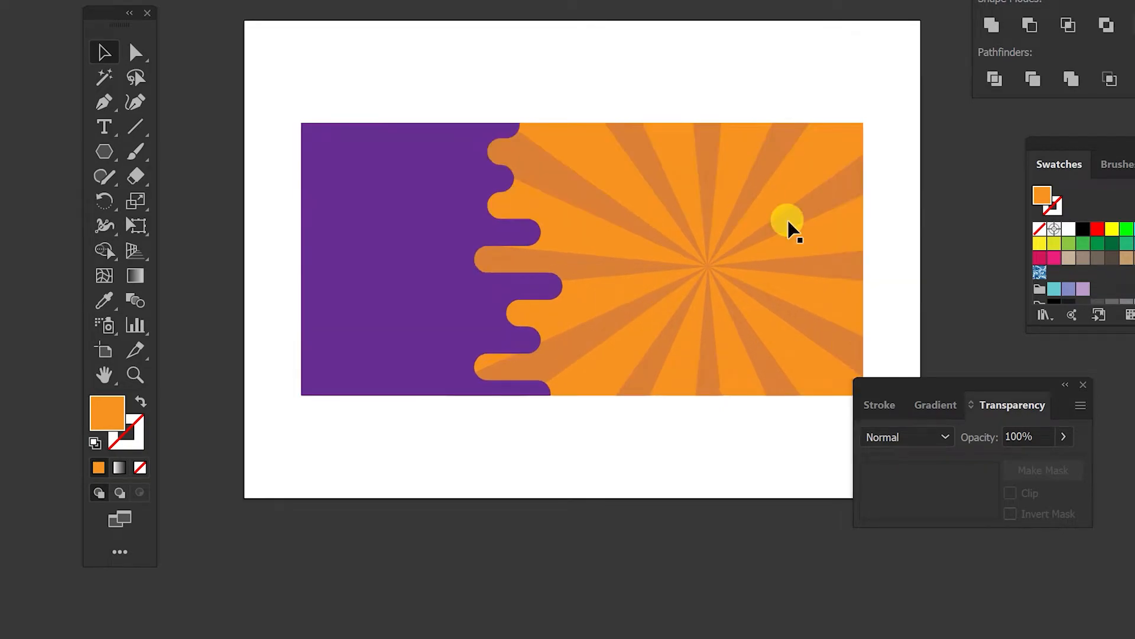
pyautogui.moveTo(742, 141); pyautogui.dragTo(725, 107)
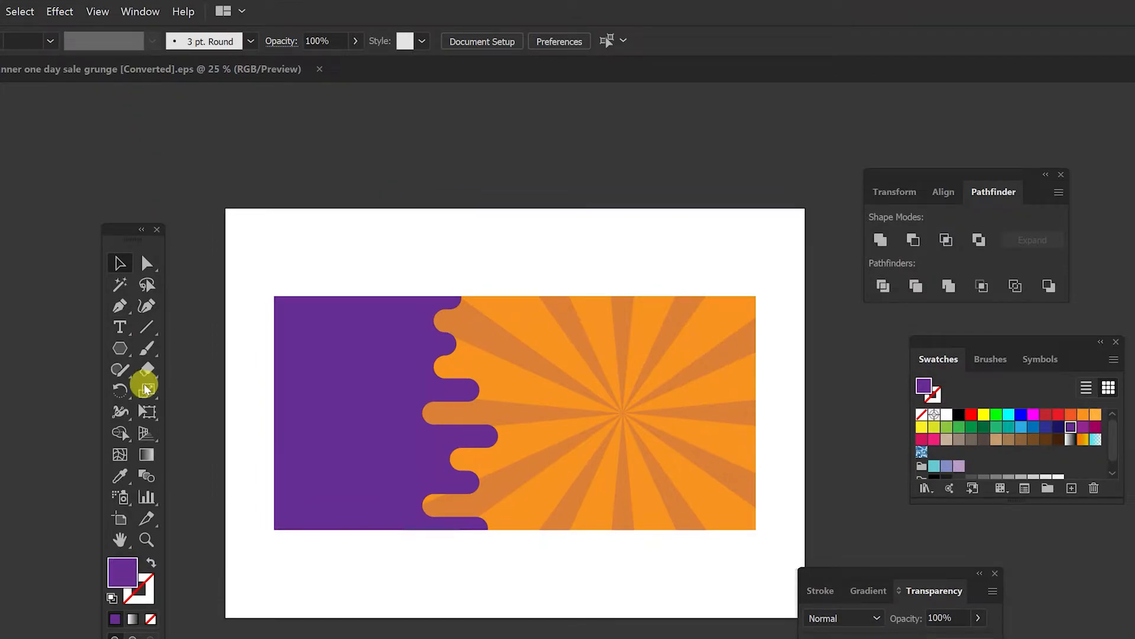
pyautogui.click(121, 327)
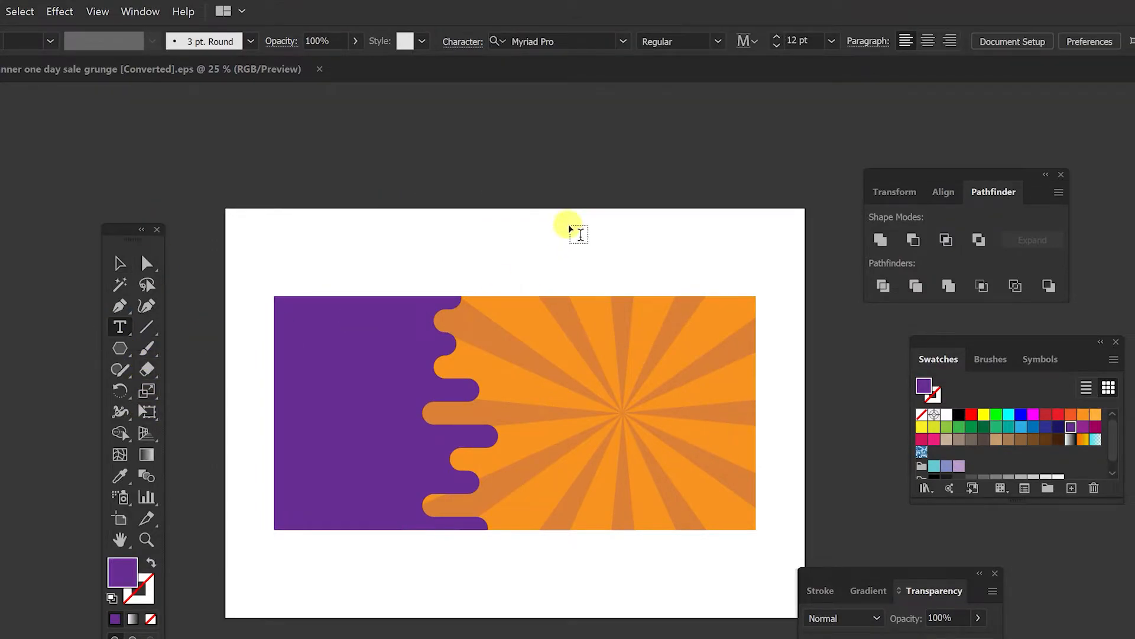
pyautogui.scroll(2, 303, 279)
pyautogui.click(420, 251)
pyautogui.click(701, 40)
pyautogui.click(707, 353)
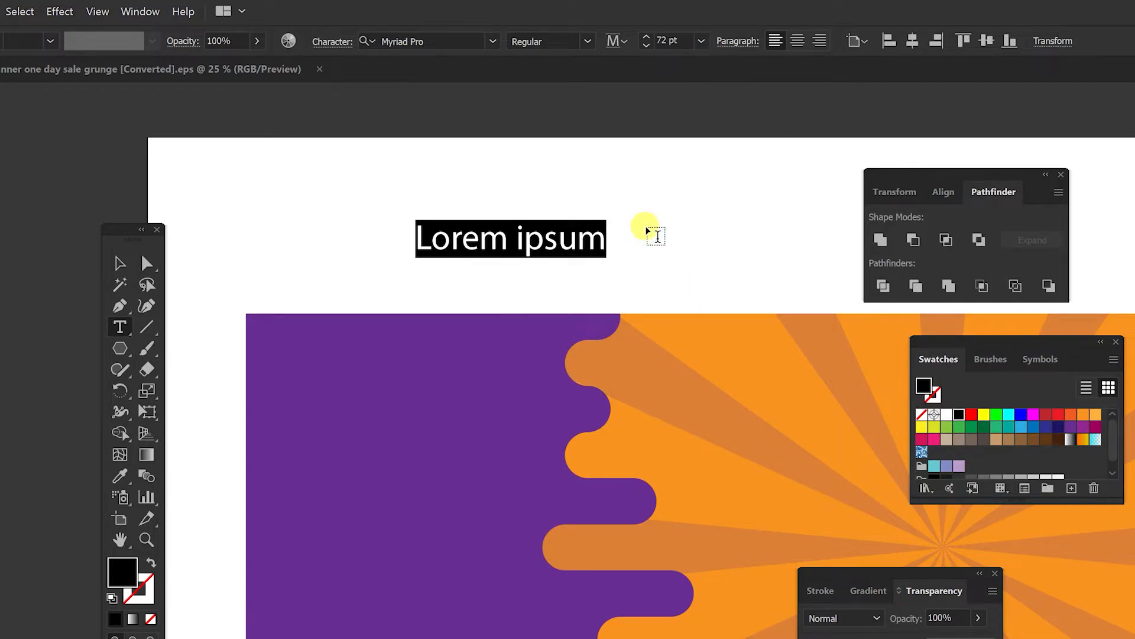
pyautogui.press('BackSpace')
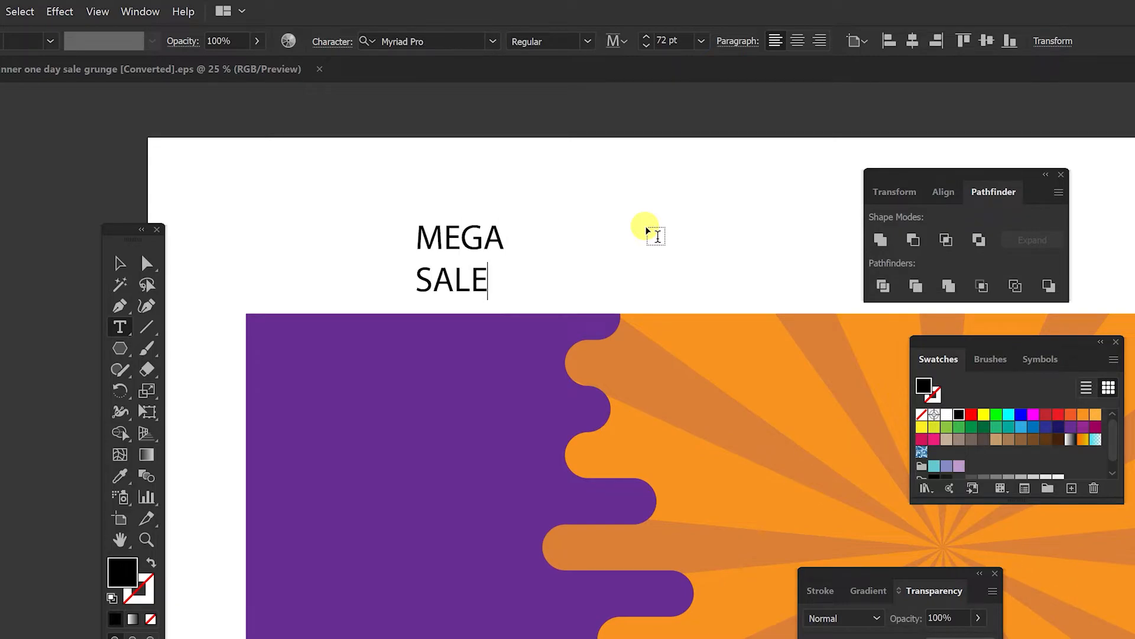
# Step: Move the MEGA SALE text onto the purple area and scale it up
pyautogui.click(118, 262)
pyautogui.moveTo(456, 243); pyautogui.dragTo(351, 261)
pyautogui.moveTo(402, 317); pyautogui.dragTo(531, 461)
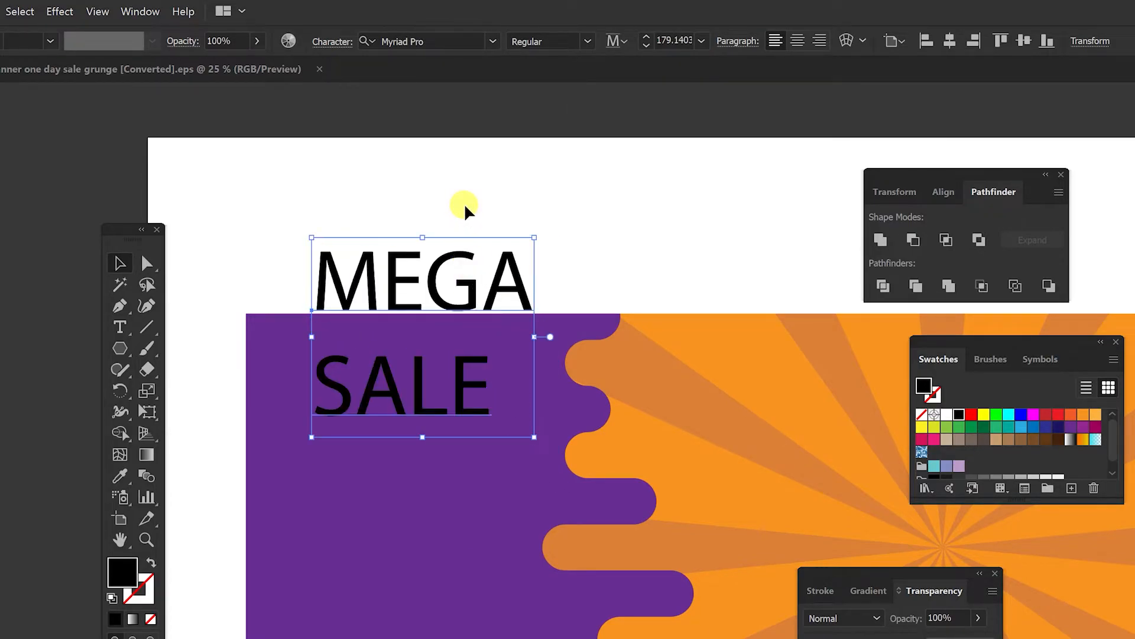
# Step: Set the headline font to Acumin Variable Concept in the Black style
pyautogui.hotkey('ctrl', 't')
pyautogui.moveTo(514, 114); pyautogui.dragTo(731, 147)
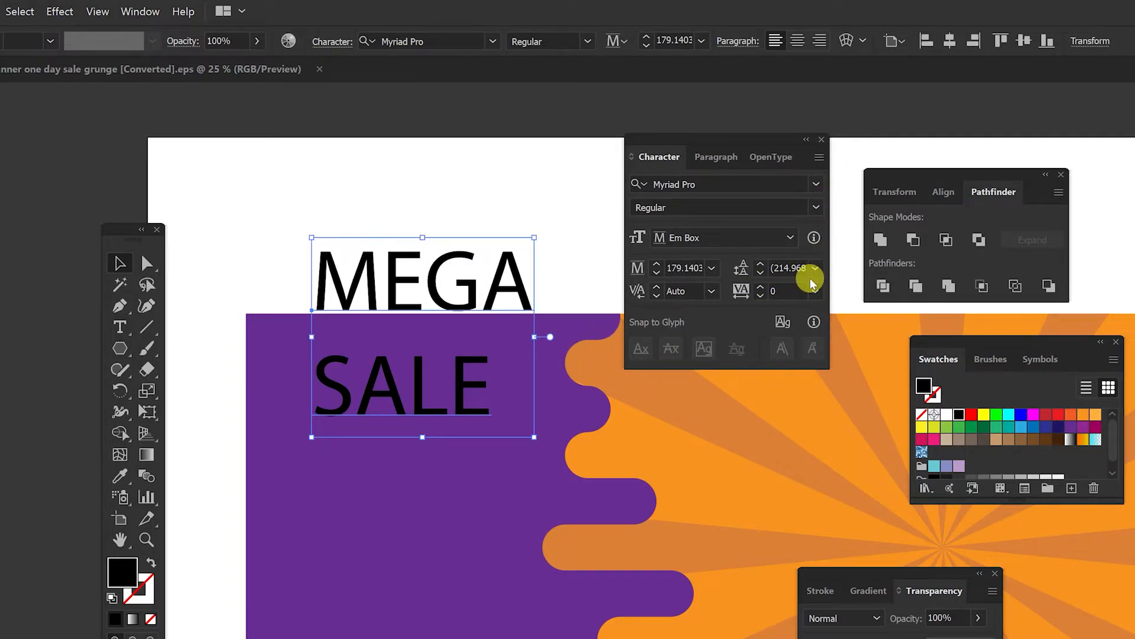
pyautogui.click(816, 184)
pyautogui.click(733, 463)
pyautogui.click(794, 208)
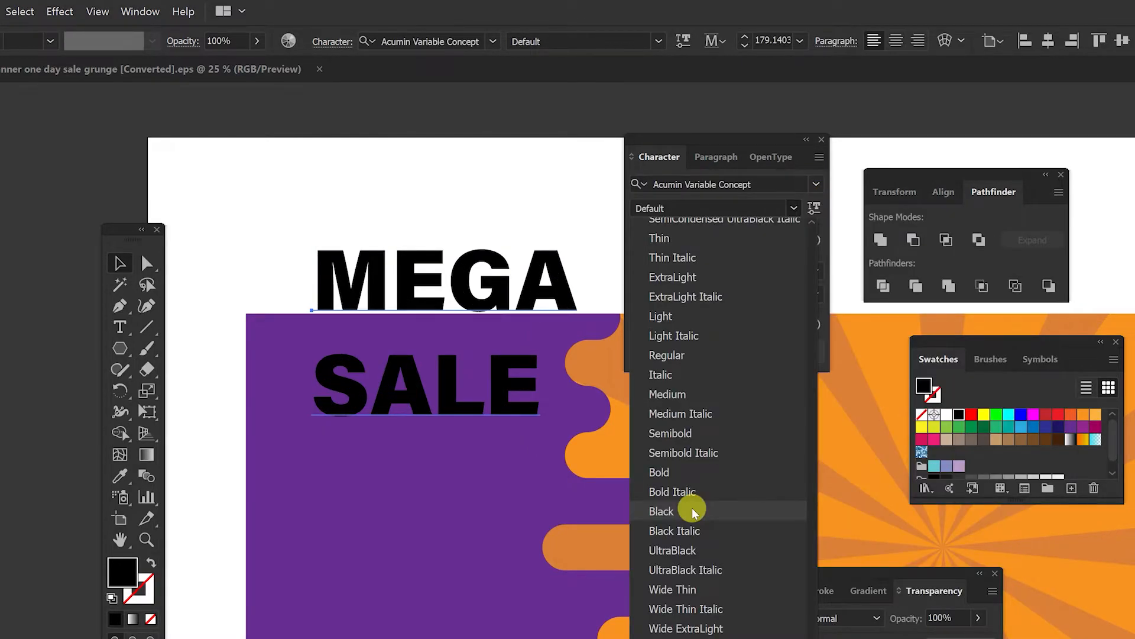
pyautogui.click(695, 511)
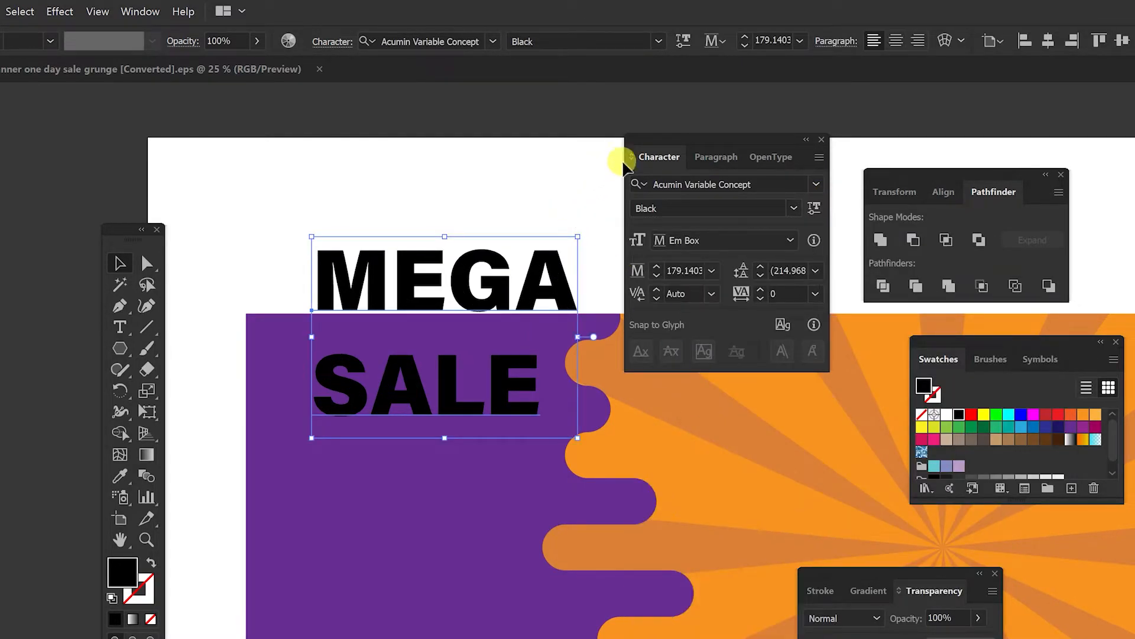
# Step: Set the headline's leading to 166 pt
pyautogui.moveTo(648, 146); pyautogui.dragTo(690, 241)
pyautogui.press('Down')
pyautogui.press('Down')
pyautogui.press('Down')
pyautogui.press('Down')
pyautogui.press('Down')
pyautogui.press('Down')
pyautogui.press('Down')
pyautogui.press('Down')
pyautogui.press('Down')
pyautogui.press('Down')
pyautogui.press('Down')
pyautogui.press('Down')
pyautogui.press('Down')
pyautogui.press('Down')
pyautogui.press('Down')
pyautogui.press('Down')
pyautogui.press('Down')
pyautogui.press('Down')
pyautogui.press('Down')
pyautogui.press('Down')
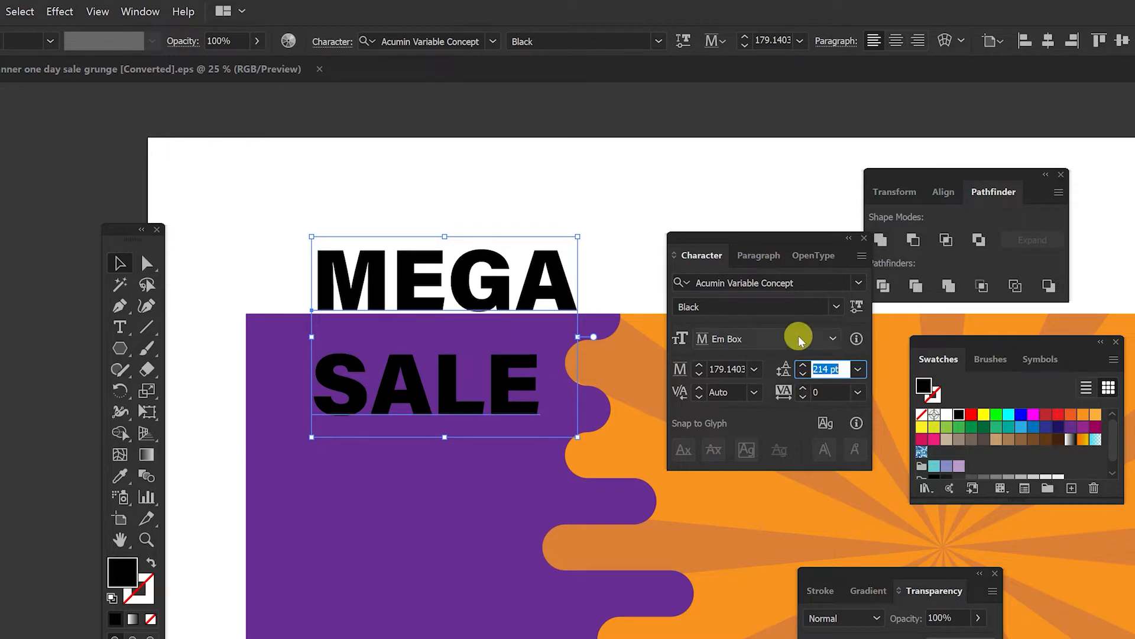
pyautogui.press('Up')
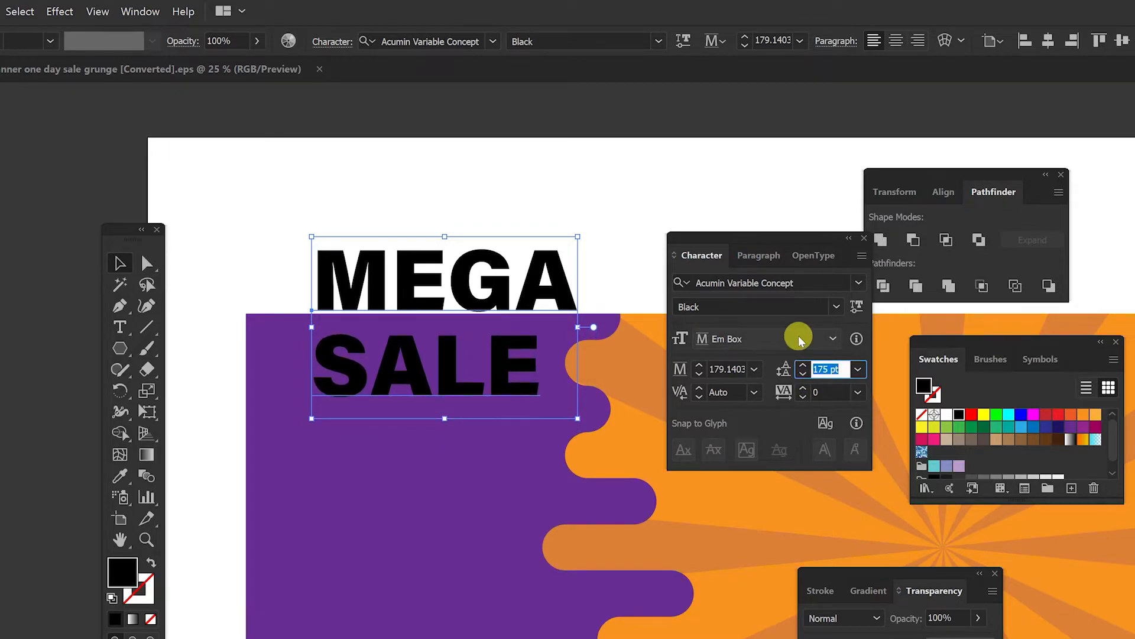
pyautogui.press('Up')
pyautogui.press('Up')
pyautogui.press('Up')
pyautogui.press('Up')
pyautogui.press('Up')
pyautogui.press('Up')
pyautogui.press('Up')
pyautogui.press('Up')
pyautogui.press('Up')
pyautogui.press('Up')
pyautogui.press('Up')
pyautogui.press('Up')
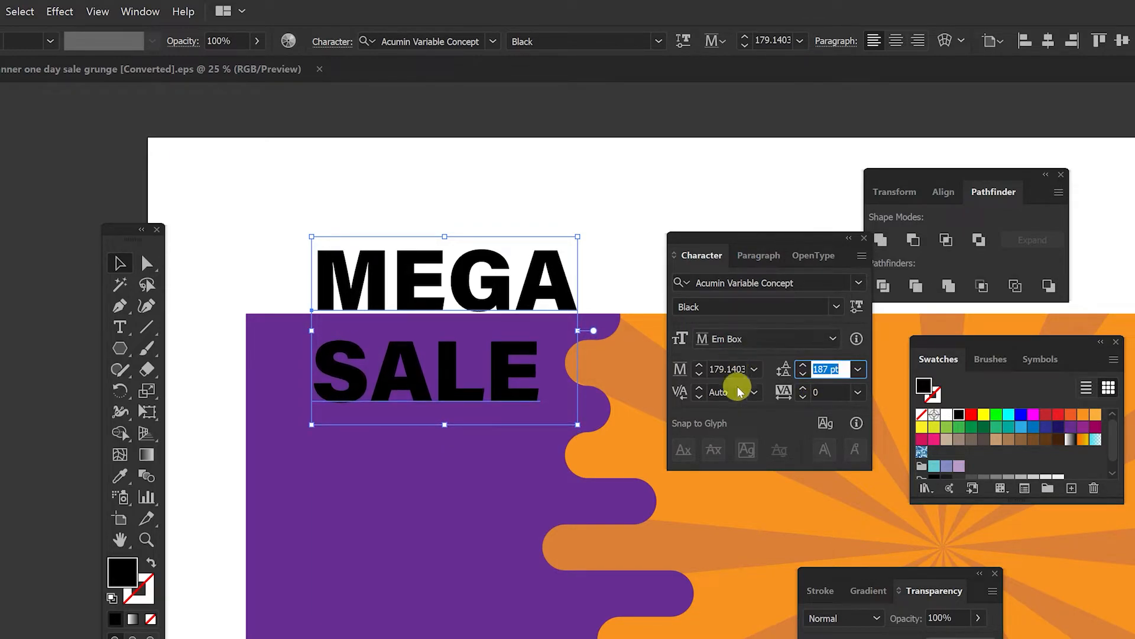
pyautogui.press('Down')
pyautogui.press('Down')
pyautogui.press('Down')
pyautogui.press('Down')
pyautogui.press('Down')
pyautogui.press('Down')
pyautogui.press('Down')
pyautogui.press('Down')
pyautogui.press('Down')
pyautogui.press('Down')
pyautogui.press('Down')
pyautogui.press('Down')
pyautogui.press('Down')
pyautogui.press('Down')
pyautogui.press('Down')
pyautogui.press('Down')
pyautogui.press('Down')
pyautogui.press('Down')
pyautogui.press('Down')
pyautogui.press('Down')
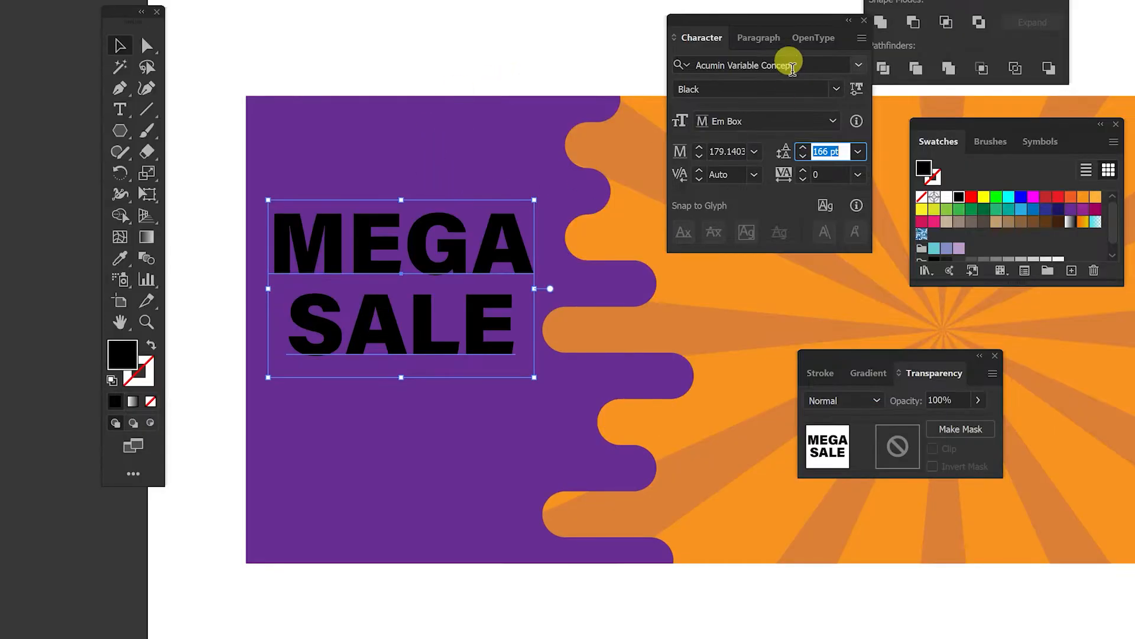
# Step: Fill the MEGA SALE text white and scale it down slightly
pyautogui.click(948, 200)
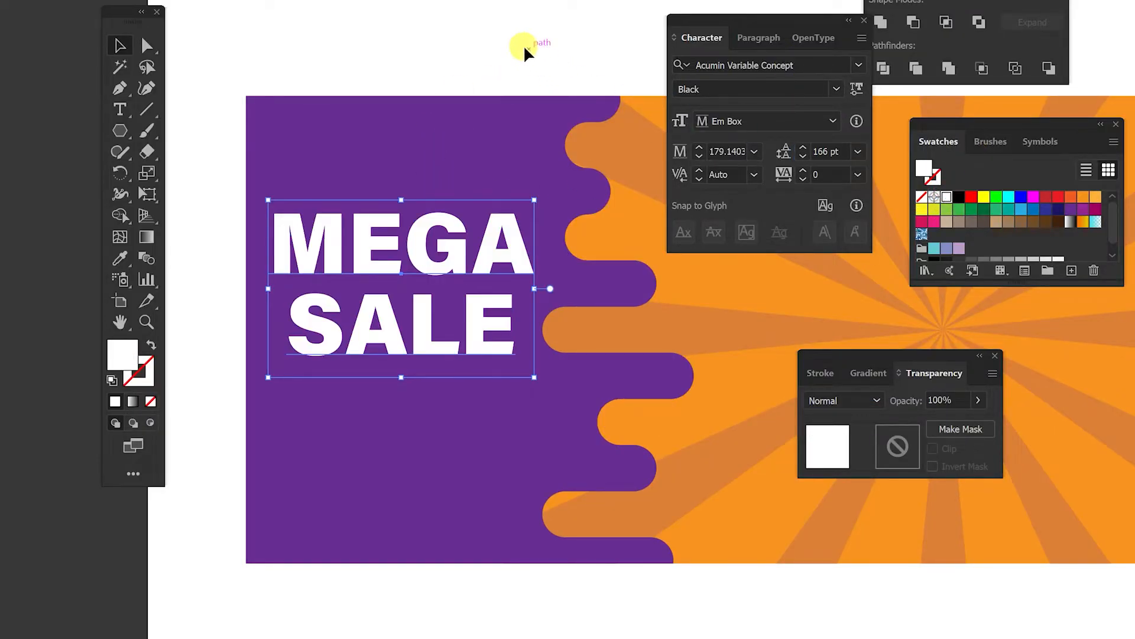
pyautogui.click(529, 47)
pyautogui.moveTo(443, 255)
pyautogui.mouseDown()
pyautogui.moveTo(452, 303)
pyautogui.moveTo(454, 273)
pyautogui.mouseUp()
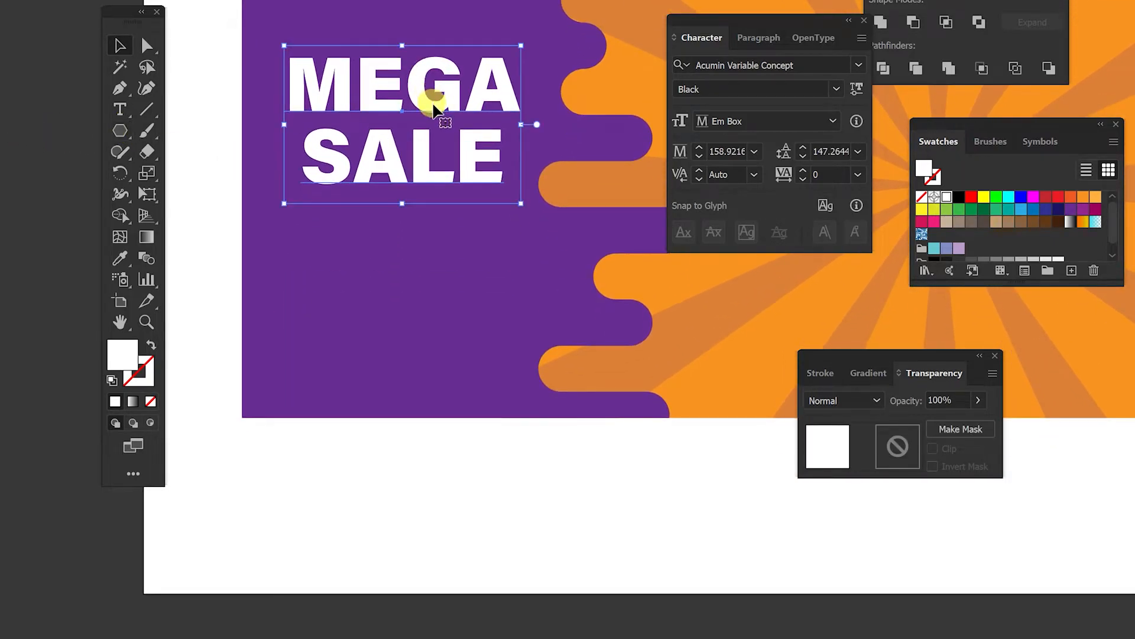
# Step: Duplicate the MEGA SALE headline below itself and retype the copy as 50%OFF
pyautogui.moveTo(435, 109); pyautogui.dragTo(434, 284)
pyautogui.press('t')
pyautogui.click(383, 253)
pyautogui.moveTo(300, 253); pyautogui.dragTo(516, 349)
pyautogui.write('50')
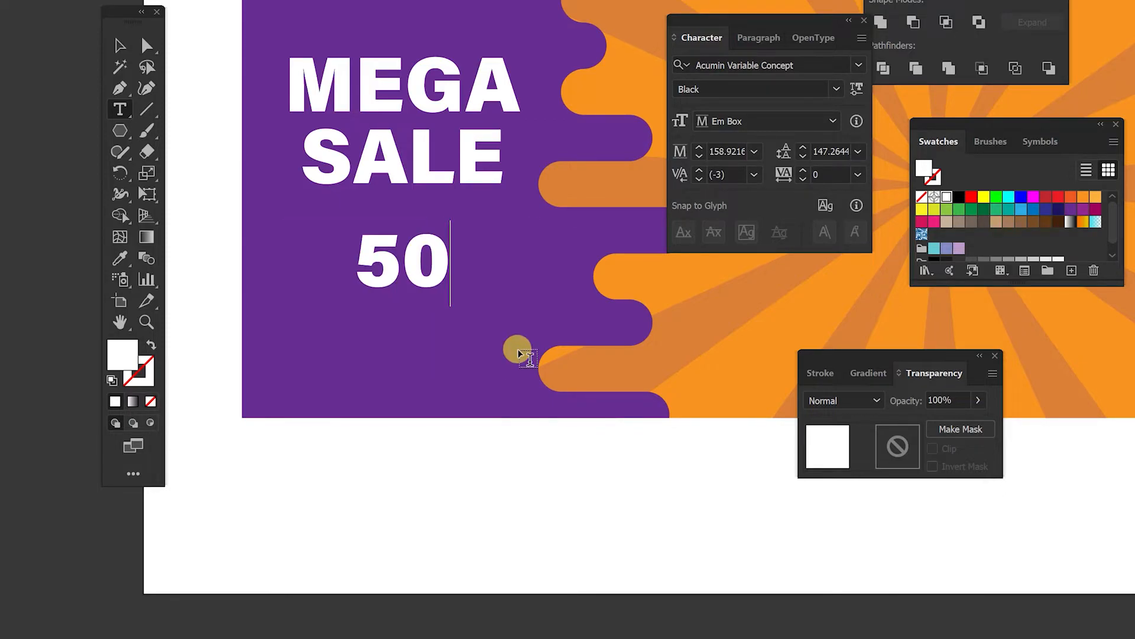
pyautogui.write('%')
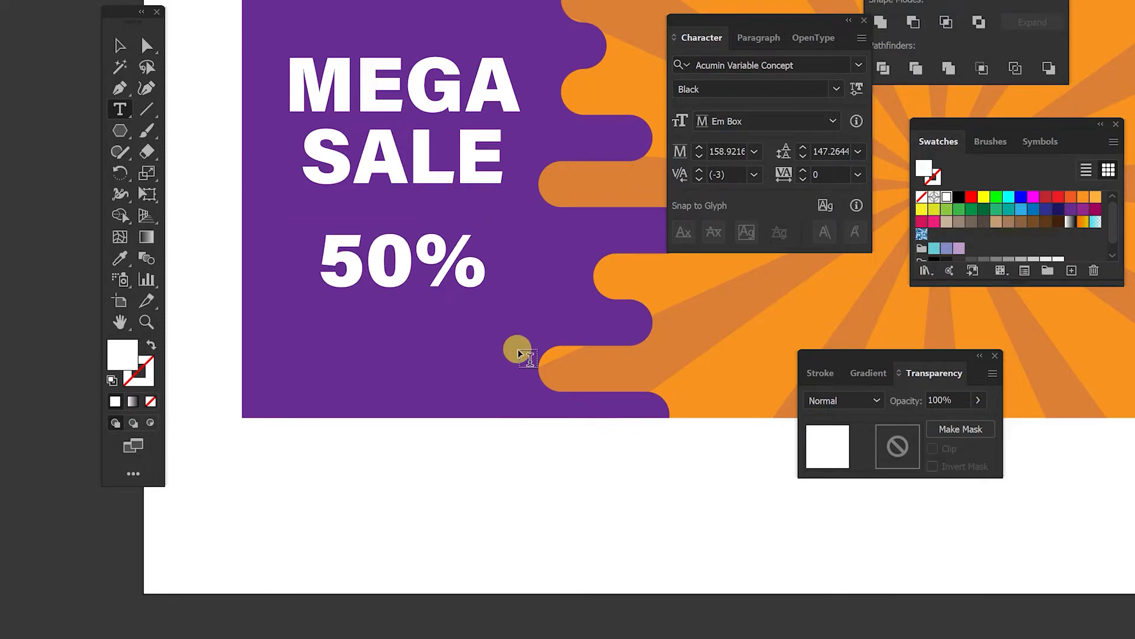
pyautogui.write('OFF')
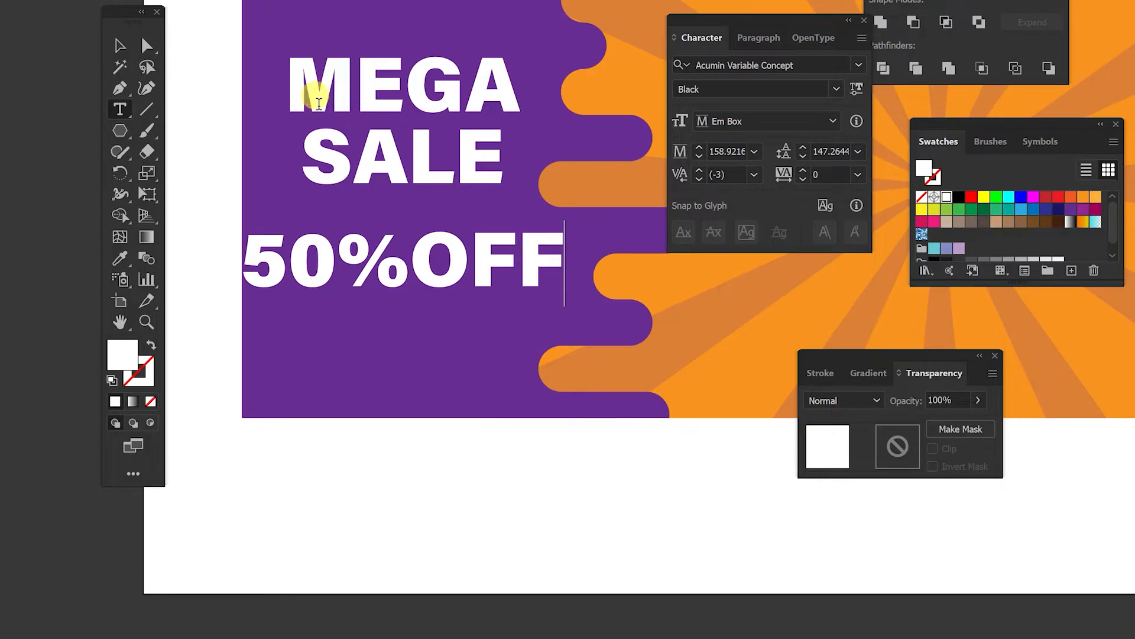
# Step: Scale down the 50%OFF text and reposition it and the MEGA SALE headline on the purple area
pyautogui.click(120, 46)
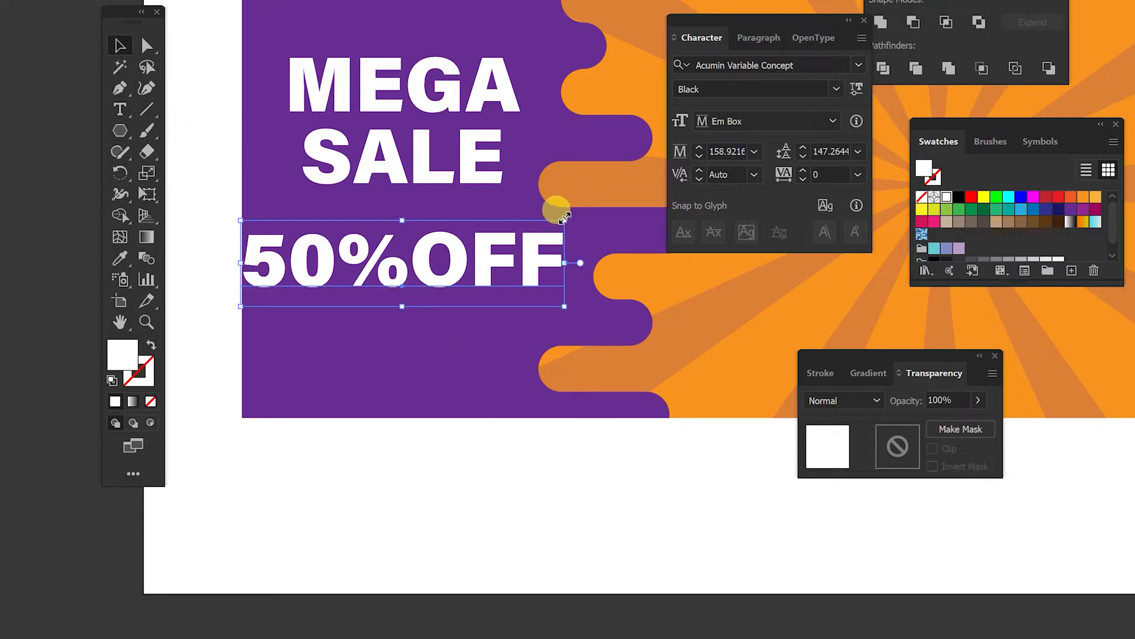
pyautogui.moveTo(567, 222); pyautogui.dragTo(471, 241)
pyautogui.moveTo(420, 273); pyautogui.dragTo(473, 270)
pyautogui.moveTo(424, 148); pyautogui.dragTo(431, 190)
# Step: Fill the 50%OFF text with the orange swatch
pyautogui.click(432, 277)
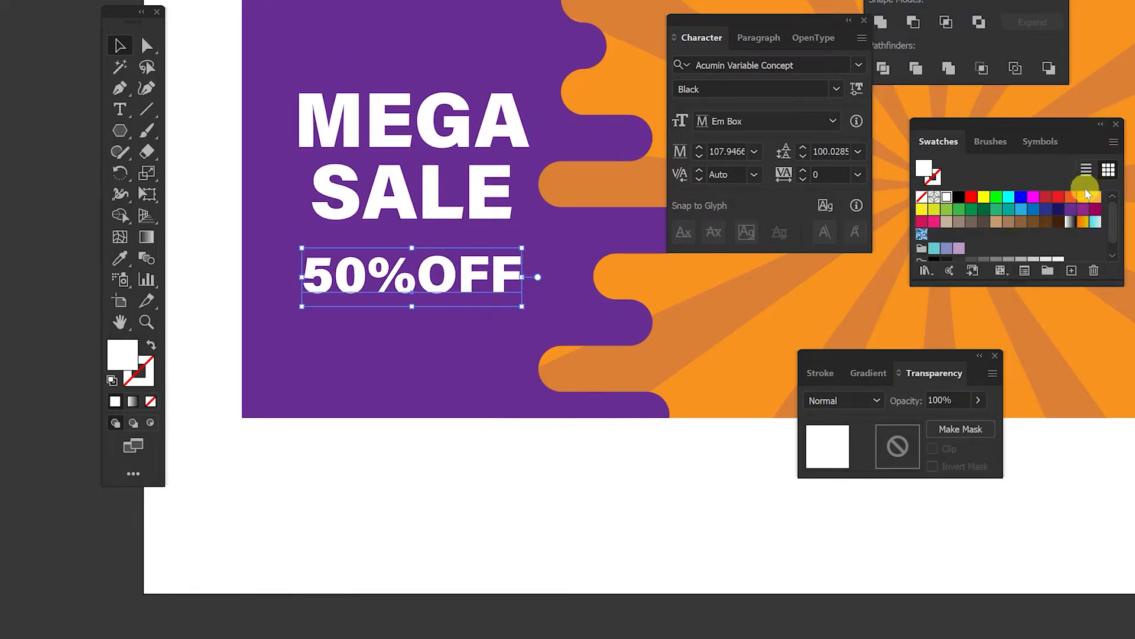
pyautogui.click(1072, 196)
pyautogui.click(2, 183)
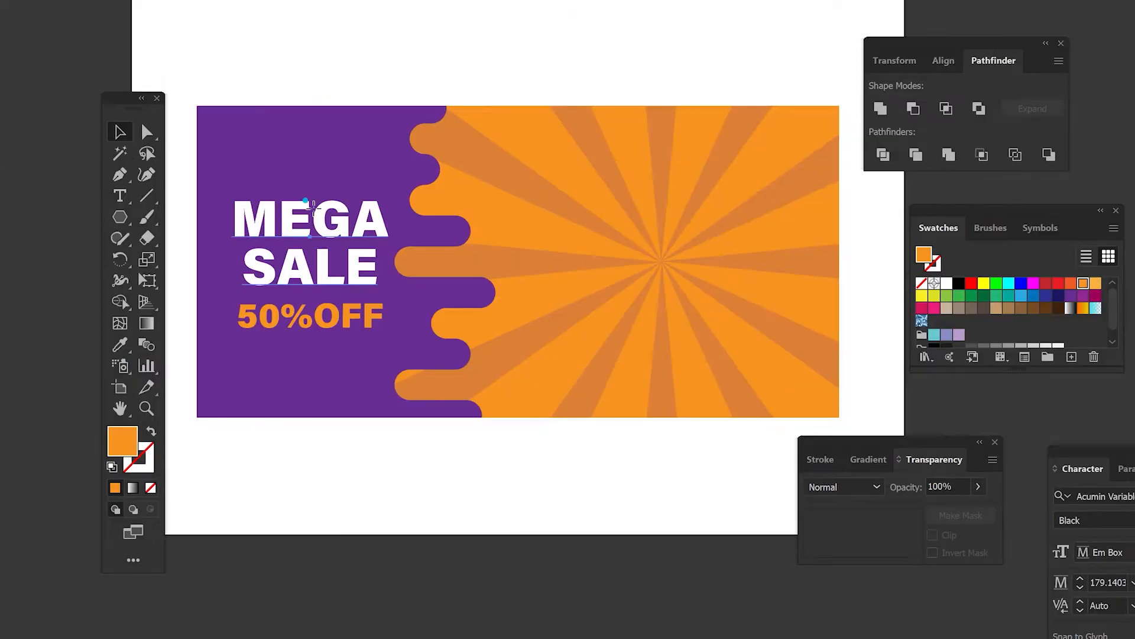
# Step: Duplicate the MEGA SALE headline onto the orange starburst area and enlarge the copy
pyautogui.click(296, 225)
pyautogui.moveTo(296, 227); pyautogui.dragTo(651, 249)
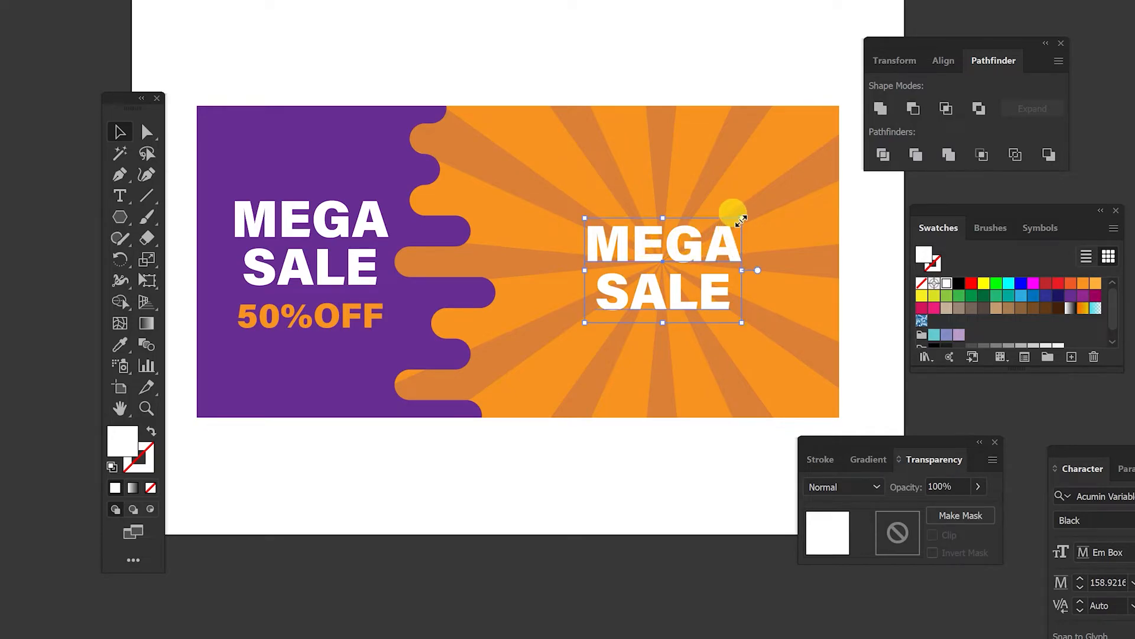
pyautogui.moveTo(742, 219); pyautogui.dragTo(789, 187)
pyautogui.moveTo(712, 233); pyautogui.dragTo(708, 224)
# Step: Retype the copied headline as ONE DAY and nudge it slightly into place
pyautogui.doubleClick(635, 226)
pyautogui.moveTo(550, 221); pyautogui.dragTo(768, 211)
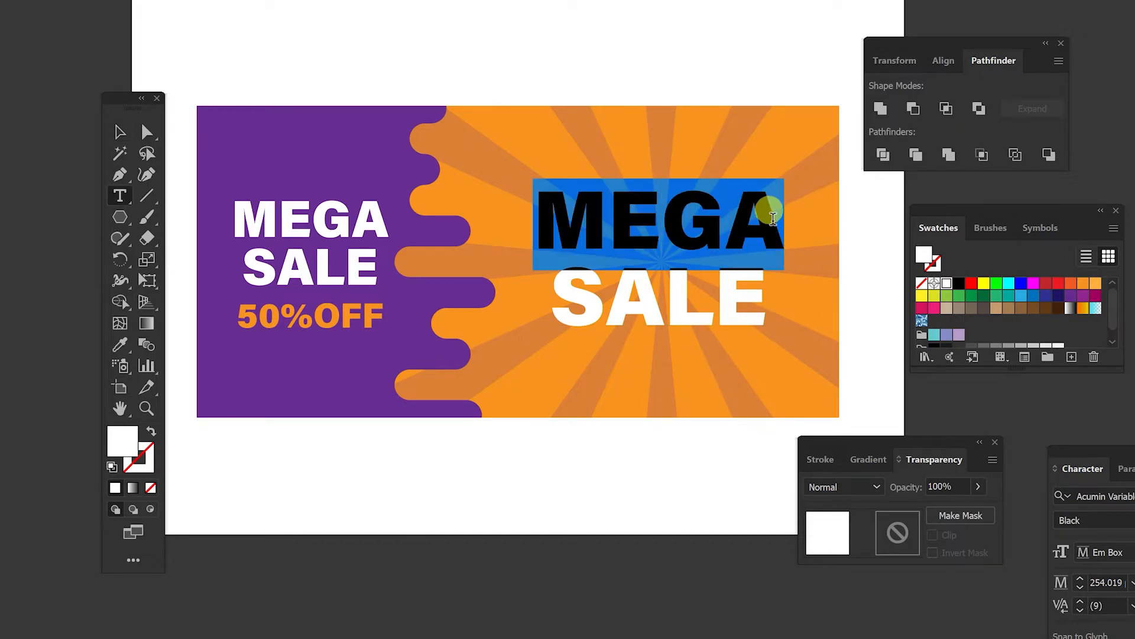
pyautogui.click(580, 223)
pyautogui.hotkey('ctrl', 'a')
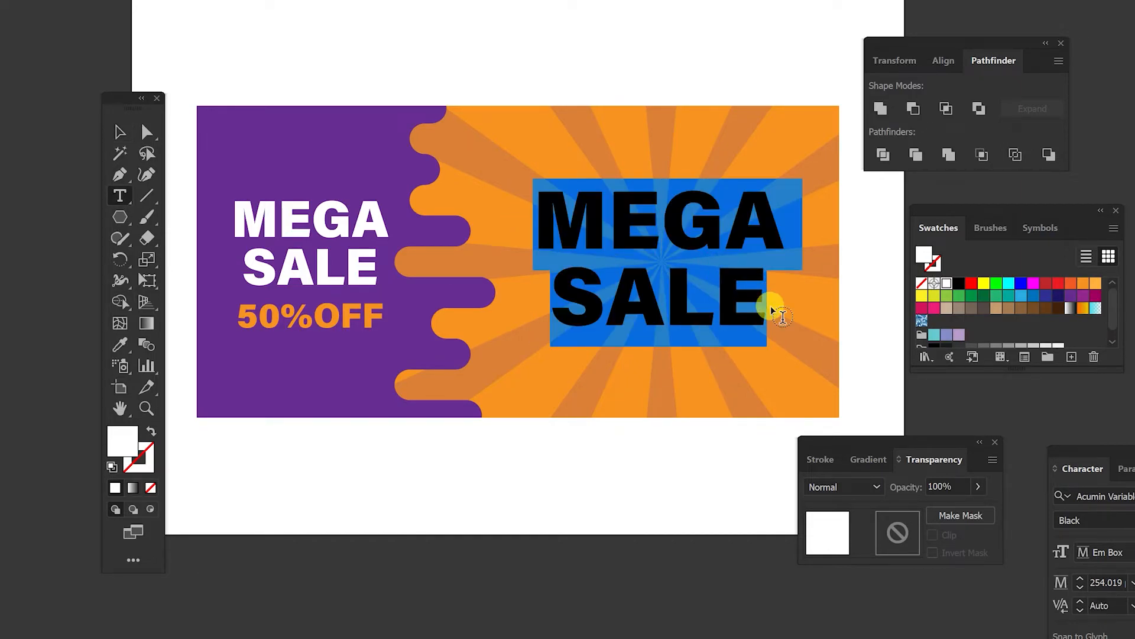
pyautogui.write('ONE')
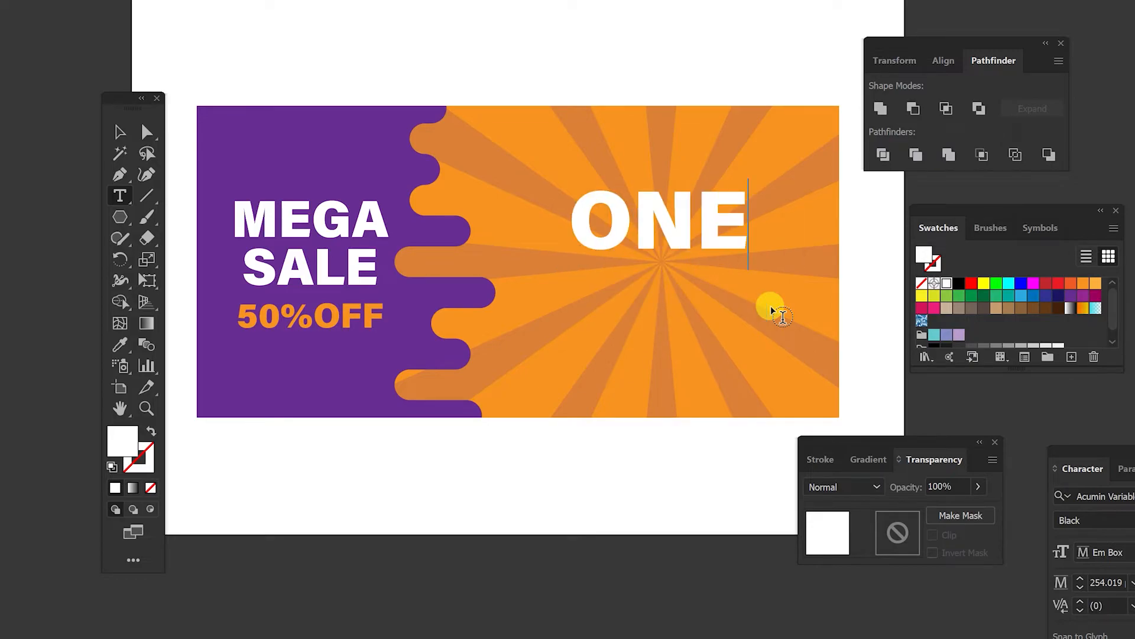
pyautogui.write(' DA')
pyautogui.press('BackSpace')
pyautogui.press('BackSpace')
pyautogui.press('BackSpace')
pyautogui.write('DAY')
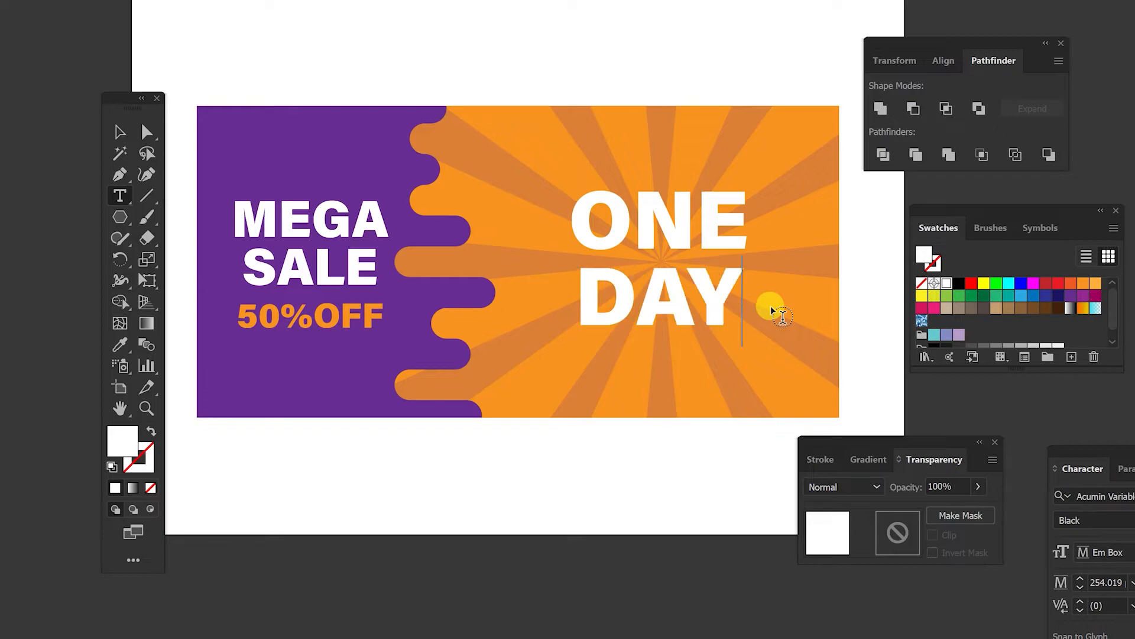
pyautogui.click(120, 124)
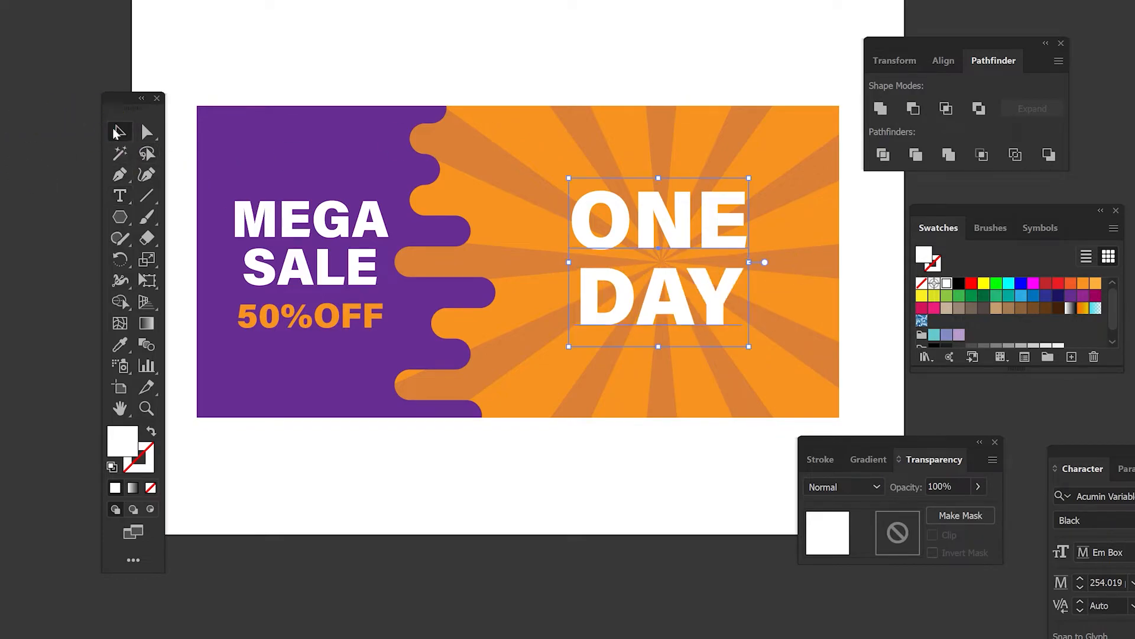
pyautogui.click(671, 239)
pyautogui.moveTo(671, 239); pyautogui.dragTo(666, 241)
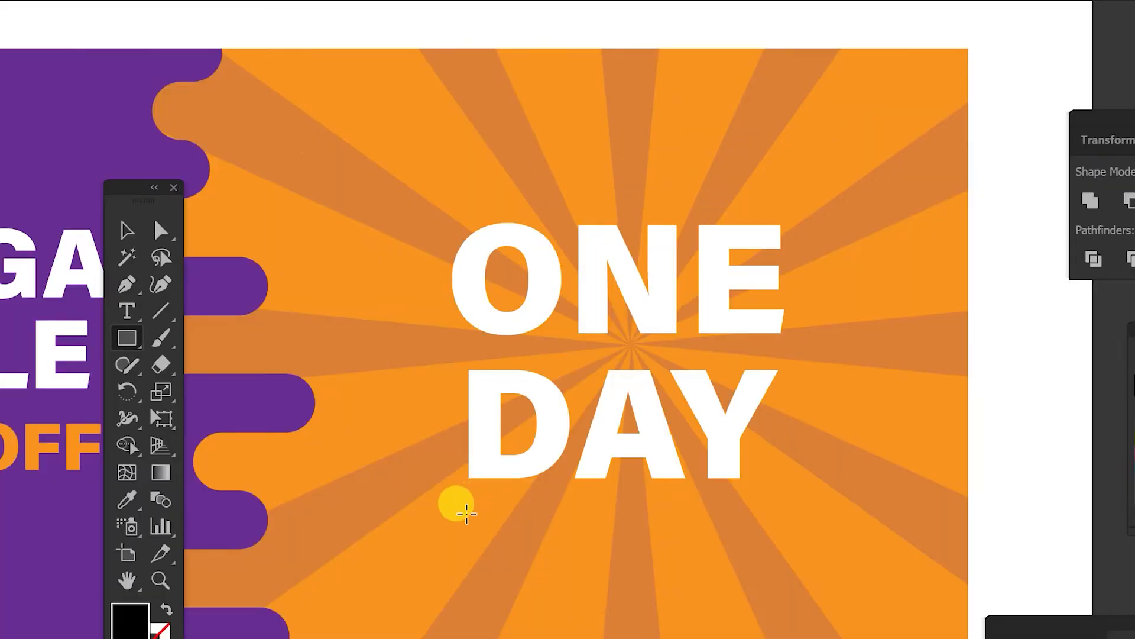
# Step: Draw a thin wide rectangle just below the DAY text
pyautogui.click(120, 217)
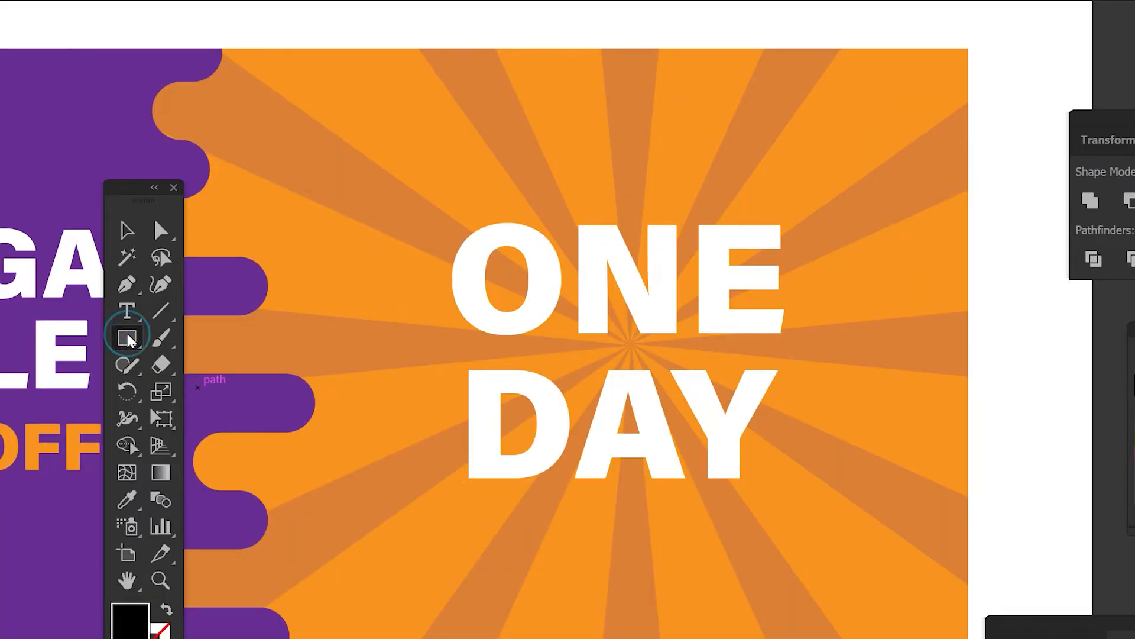
pyautogui.moveTo(466, 515); pyautogui.dragTo(781, 564)
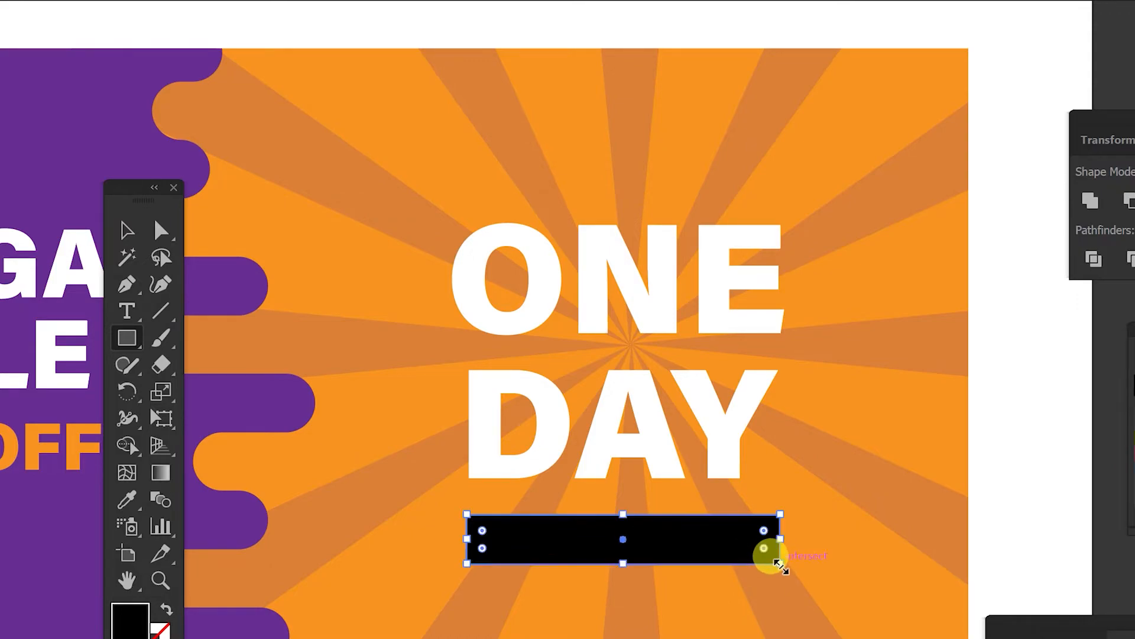
# Step: Add anchor points at the midpoints of the rectangle's left and right edges
pyautogui.hotkey('ctrl', '+')
pyautogui.hotkey('ctrl', '+')
pyautogui.moveTo(797, 513); pyautogui.dragTo(785, 322)
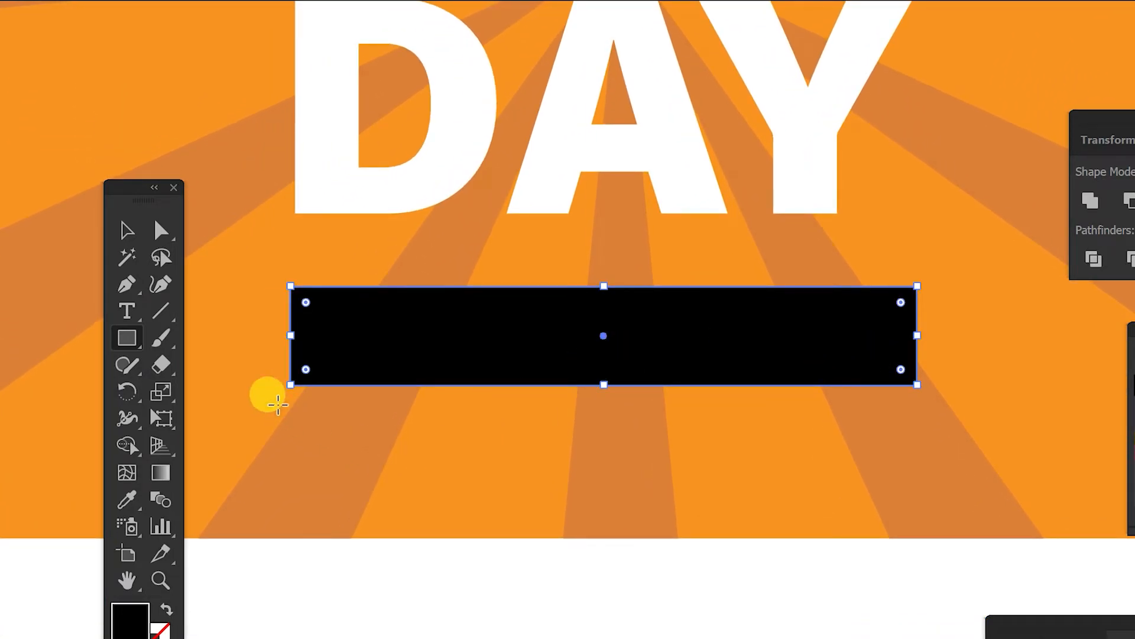
pyautogui.click(126, 285)
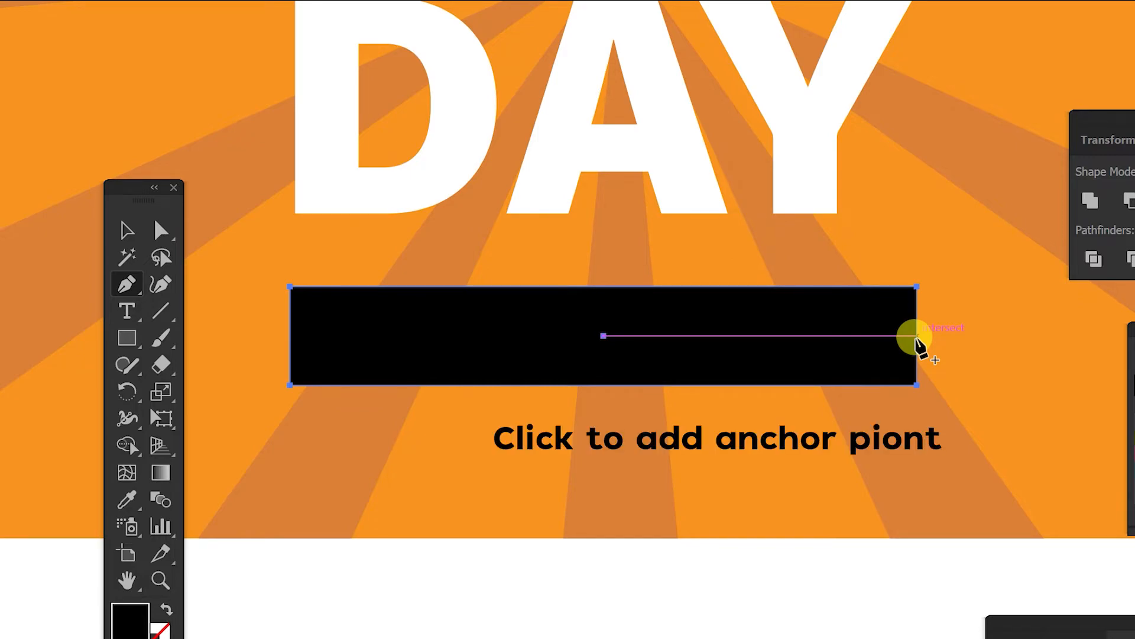
pyautogui.click(916, 336)
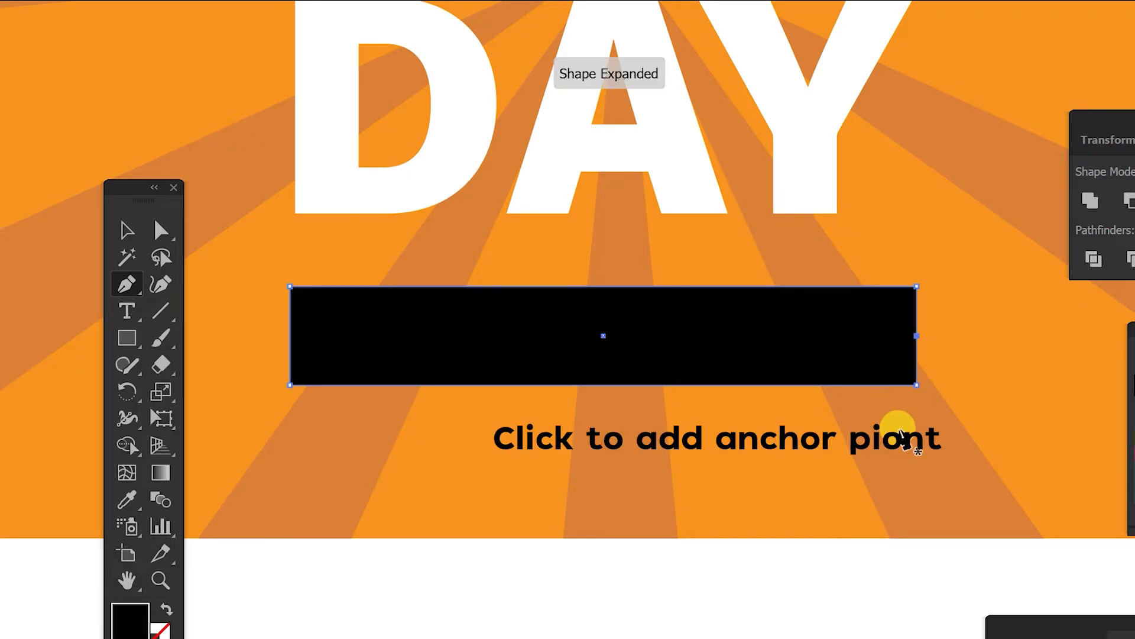
pyautogui.click(290, 336)
# Step: Scale the two midpoint anchors inward to notch both ends into a ribbon shape
pyautogui.click(161, 231)
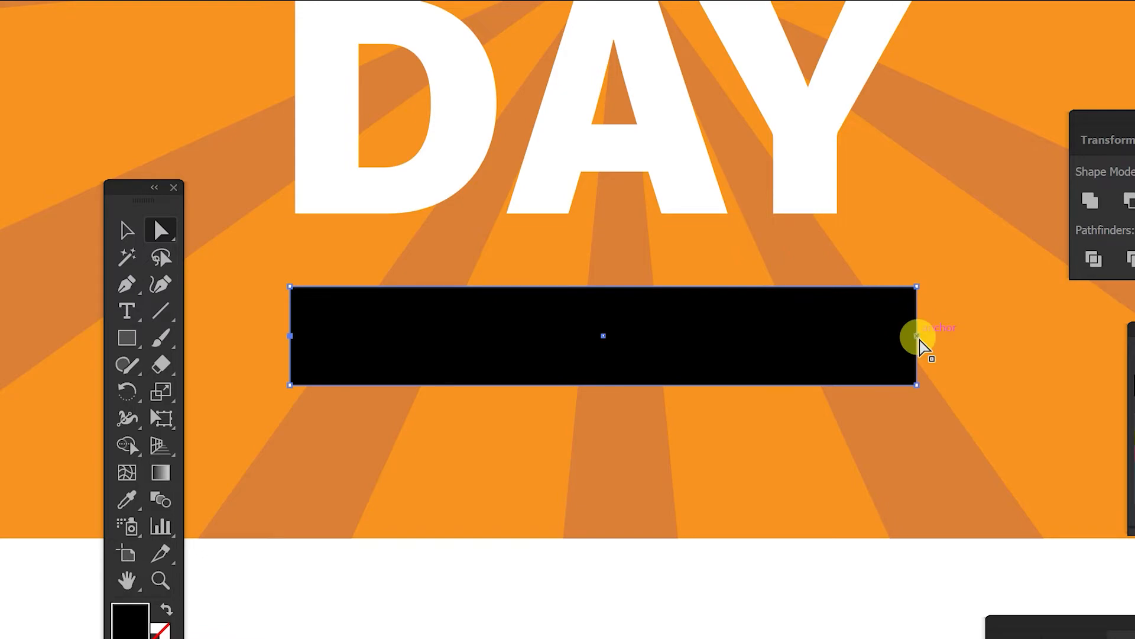
pyautogui.press('s')
pyautogui.moveTo(916, 336); pyautogui.dragTo(876, 347)
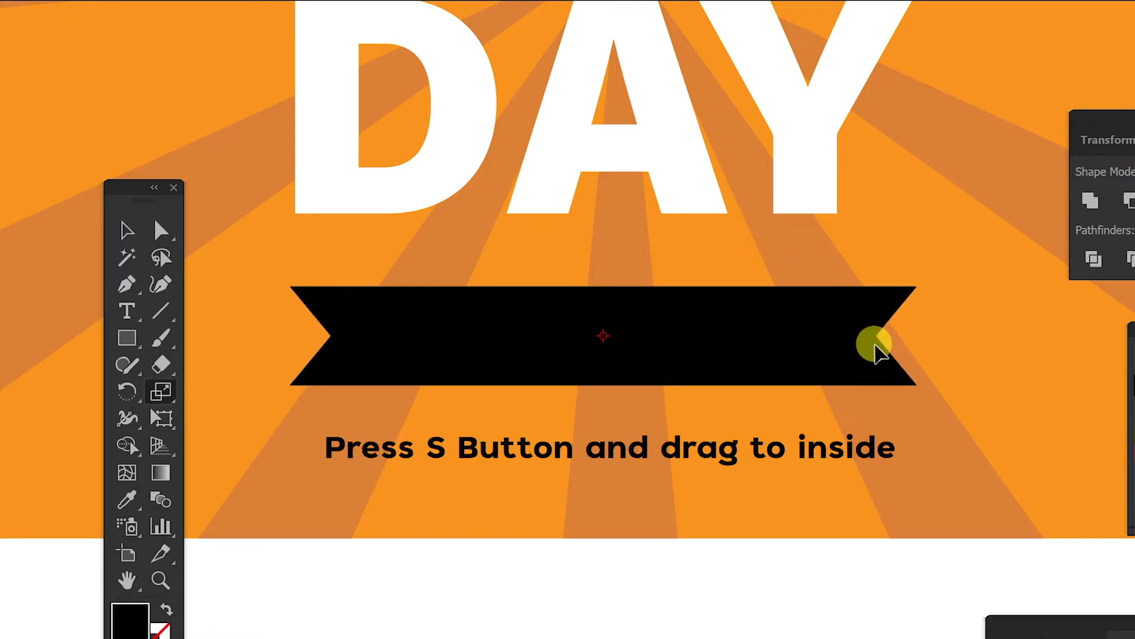
pyautogui.press('v')
pyautogui.hotkey('ctrl', '0')
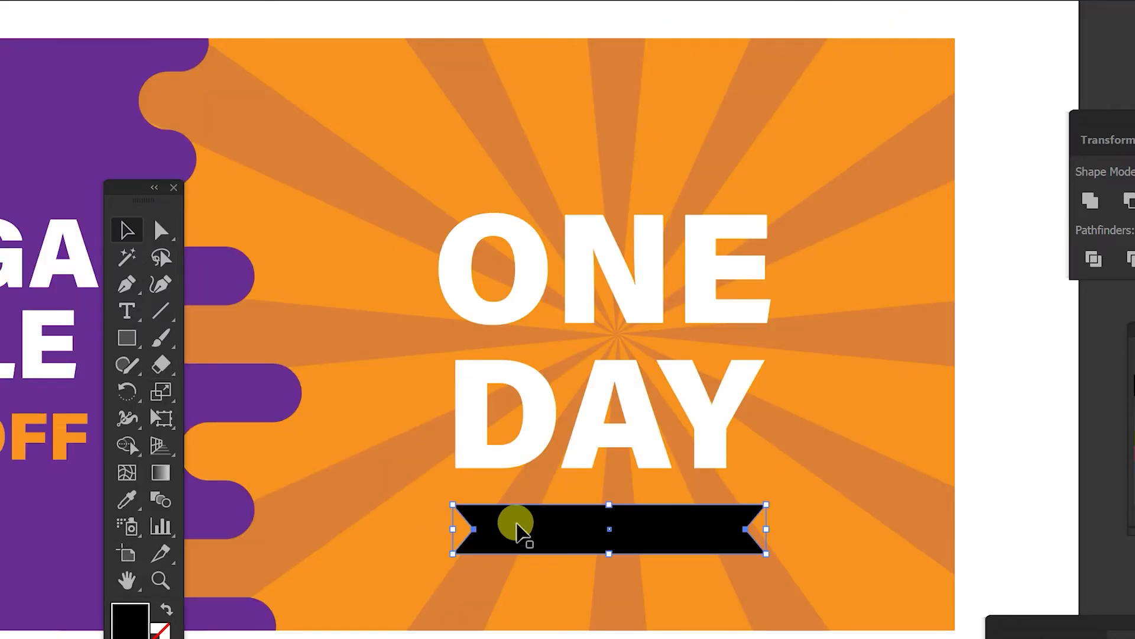
# Step: Fill the ribbon with the drip's purple and move it up slightly under DAY
pyautogui.click(126, 500)
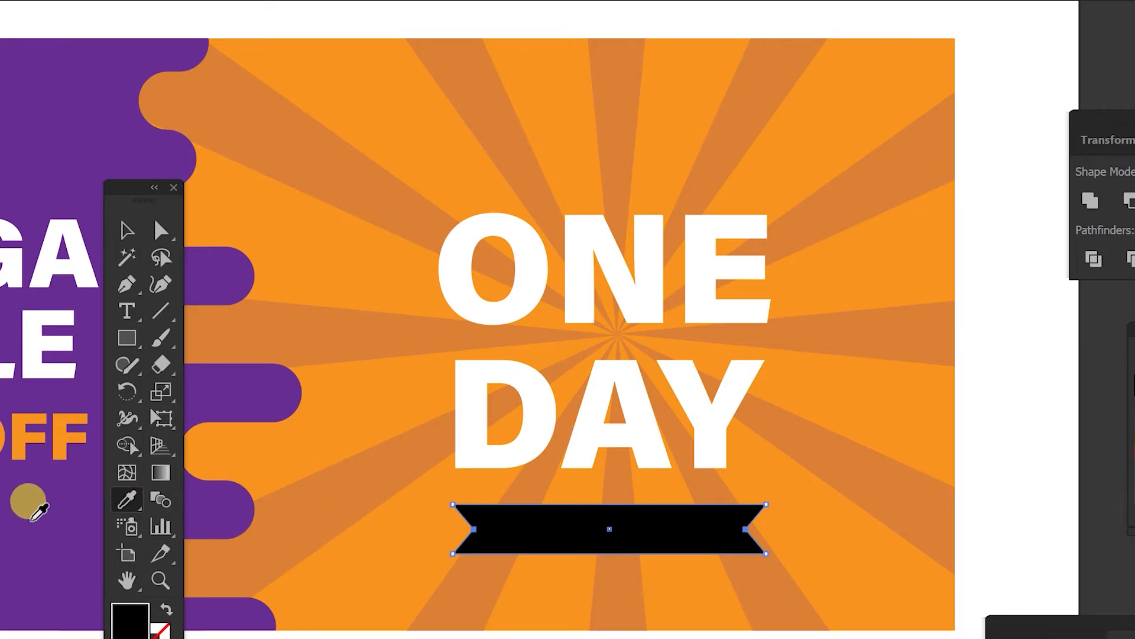
pyautogui.click(32, 519)
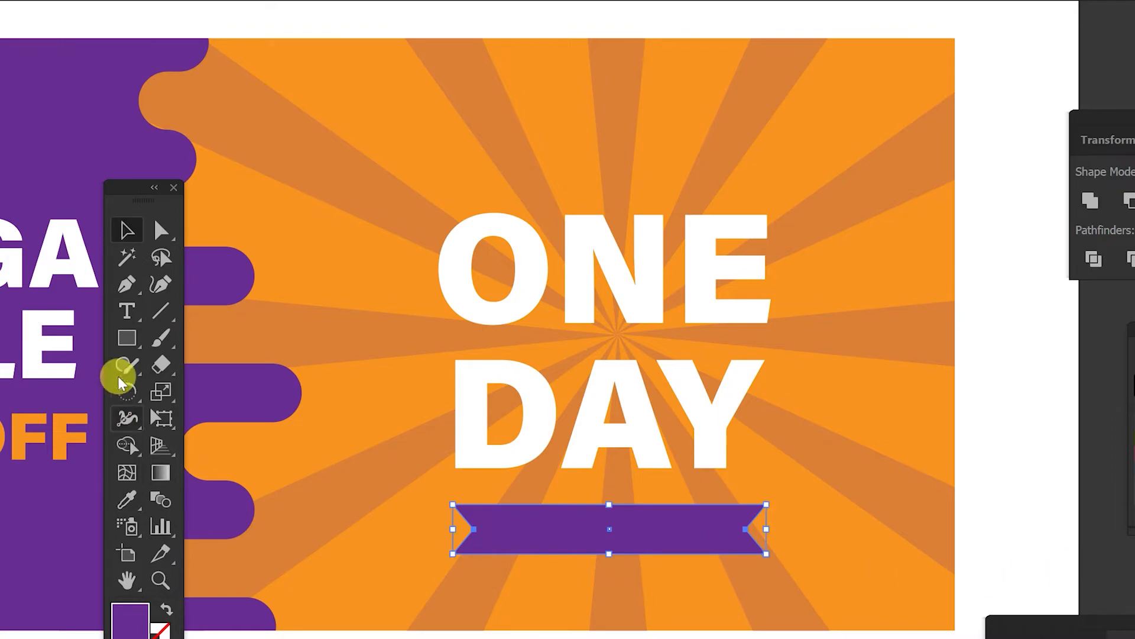
pyautogui.click(126, 228)
pyautogui.moveTo(695, 544); pyautogui.dragTo(660, 505)
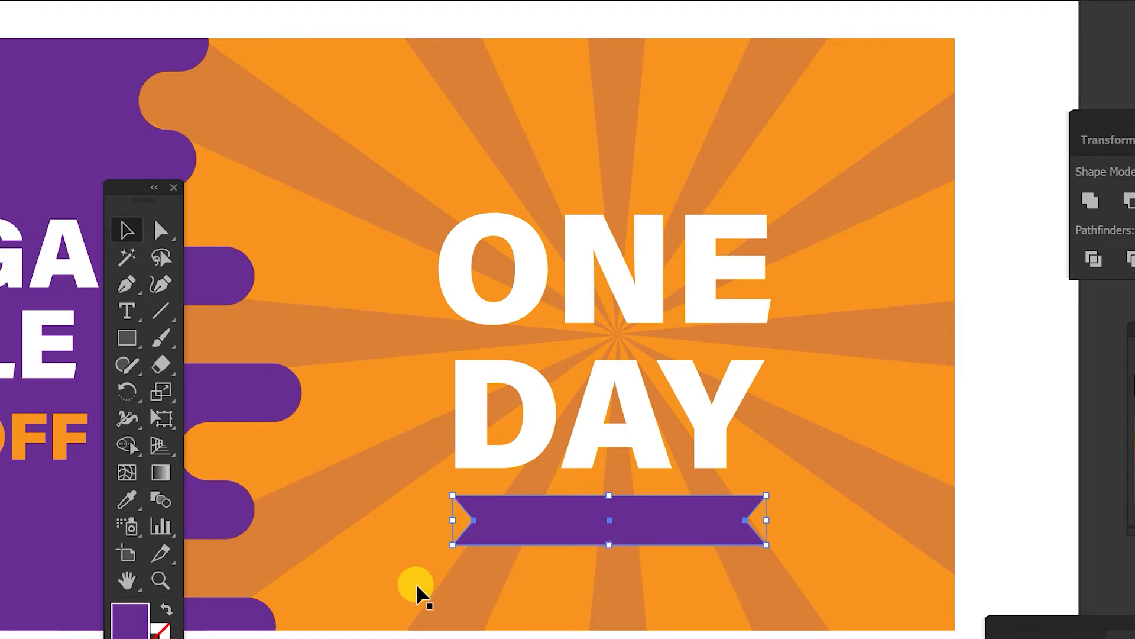
# Step: Add the text BUY NOW on the ribbon
pyautogui.click(126, 311)
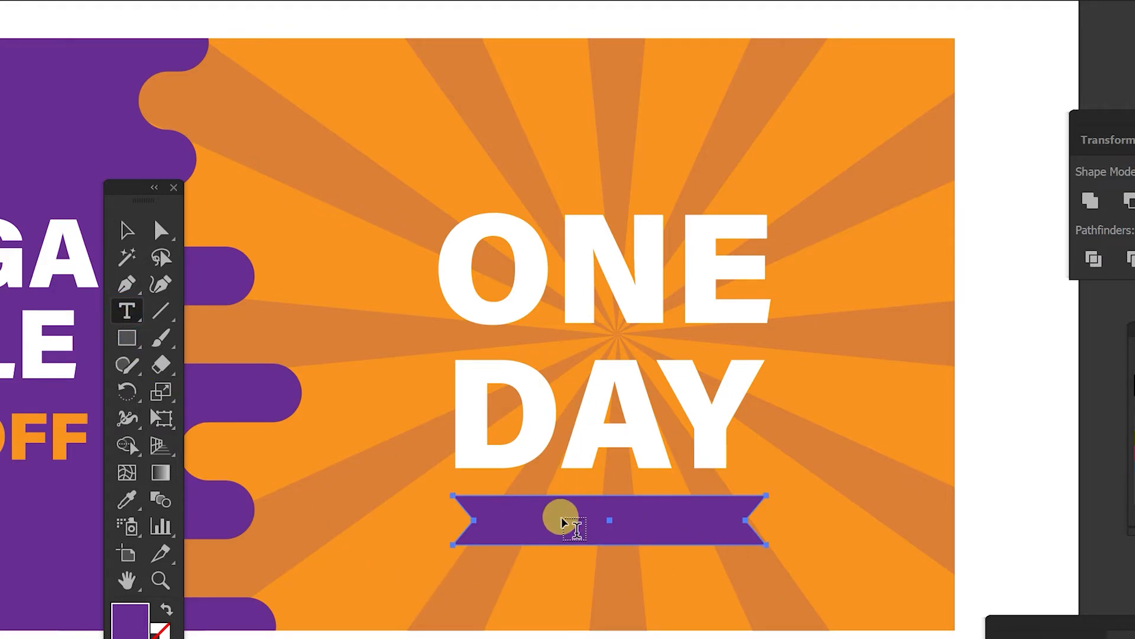
pyautogui.click(549, 531)
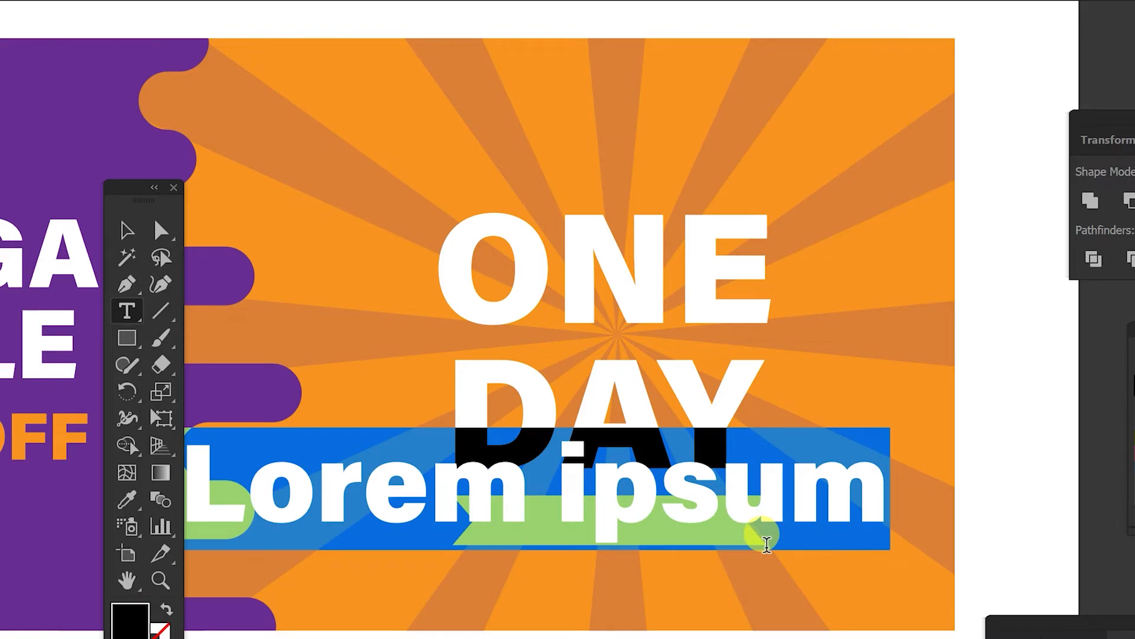
pyautogui.write('buy')
pyautogui.press('BackSpace')
pyautogui.press('BackSpace')
pyautogui.press('BackSpace')
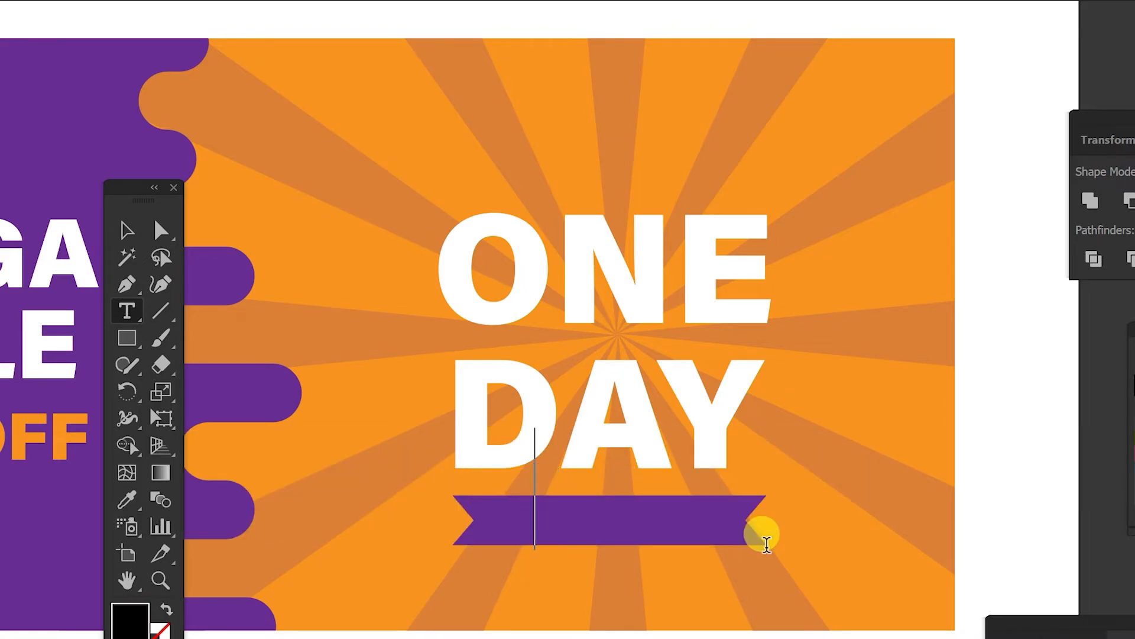
pyautogui.write('BUY')
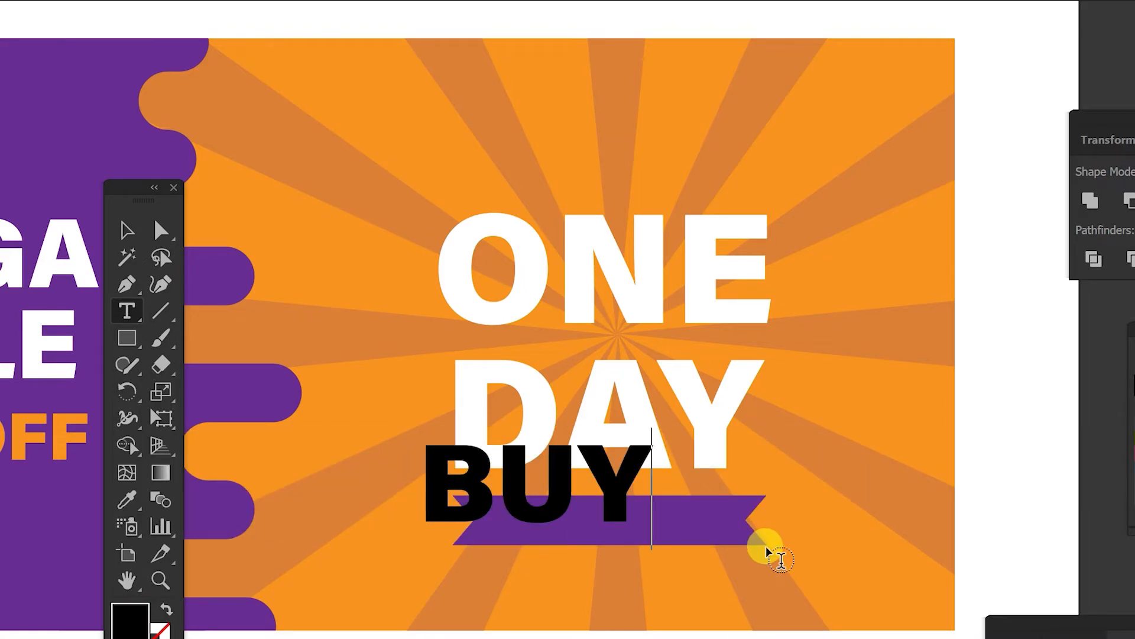
pyautogui.write(' NOW')
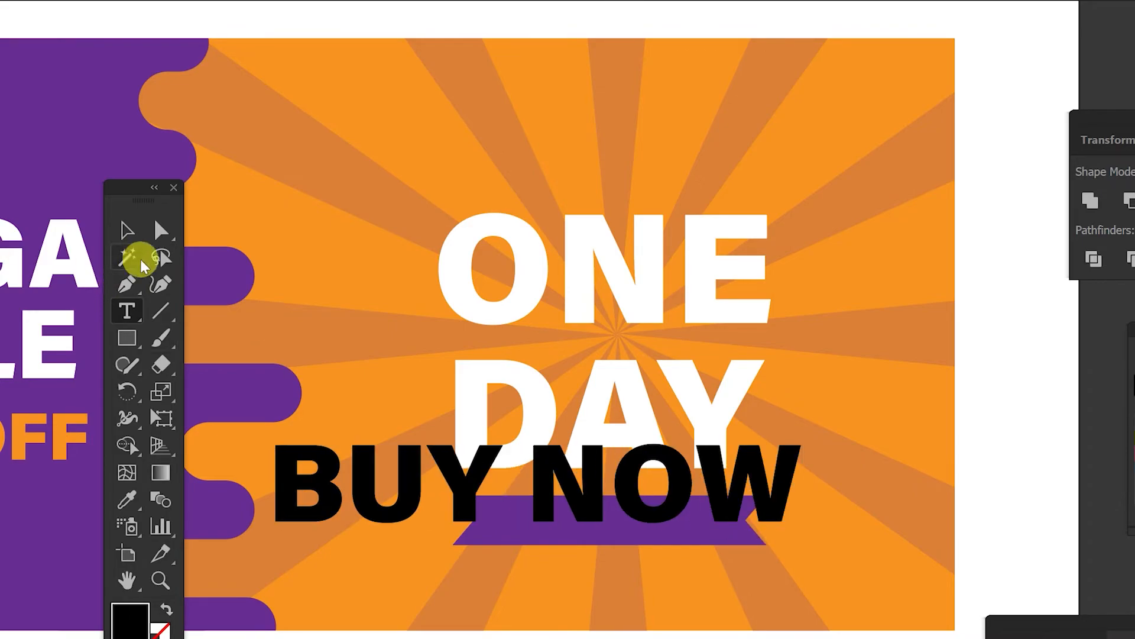
# Step: Scale down the BUY NOW text and fit it onto the ribbon
pyautogui.click(123, 231)
pyautogui.moveTo(684, 481); pyautogui.dragTo(729, 507)
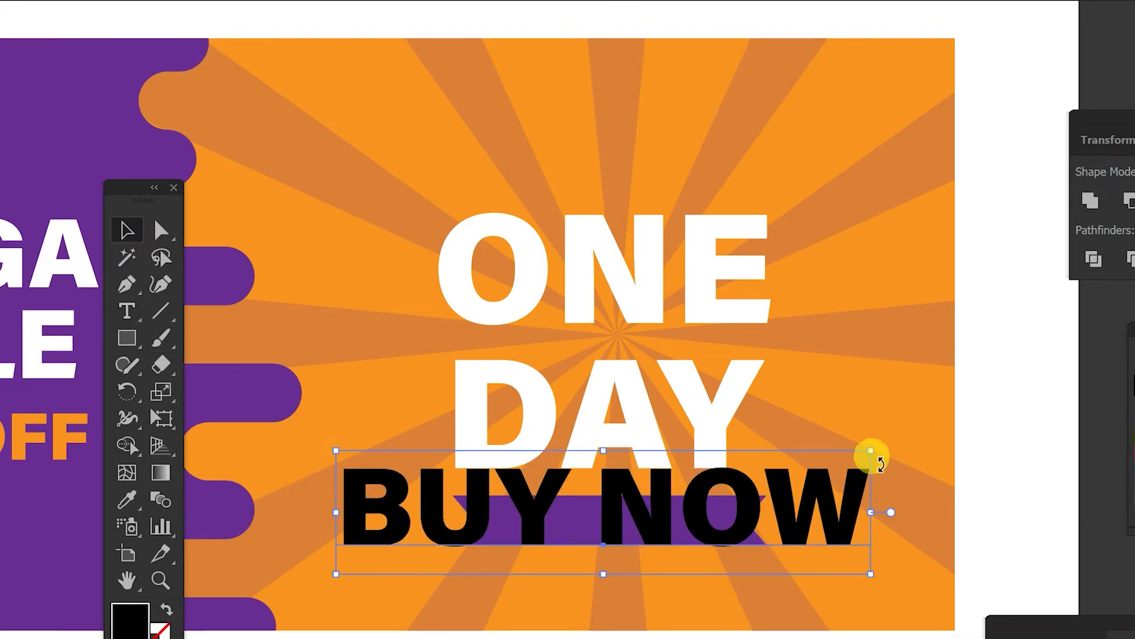
pyautogui.moveTo(871, 450); pyautogui.dragTo(669, 519)
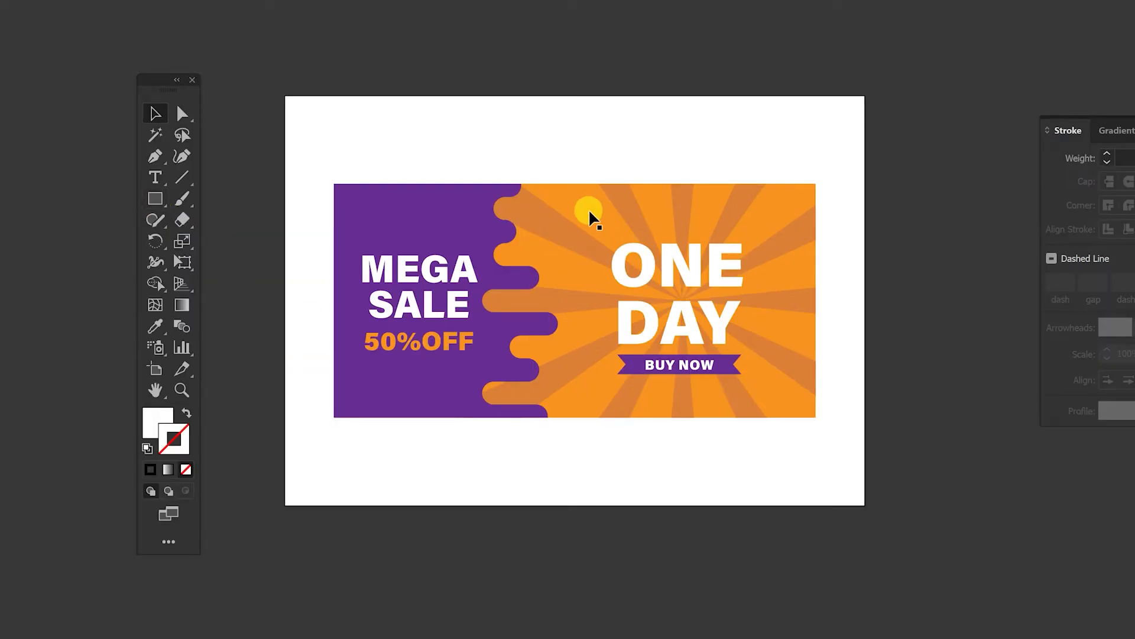
# Step: Duplicate the orange background rectangle below the banner and fill the copy black
pyautogui.click(590, 217)
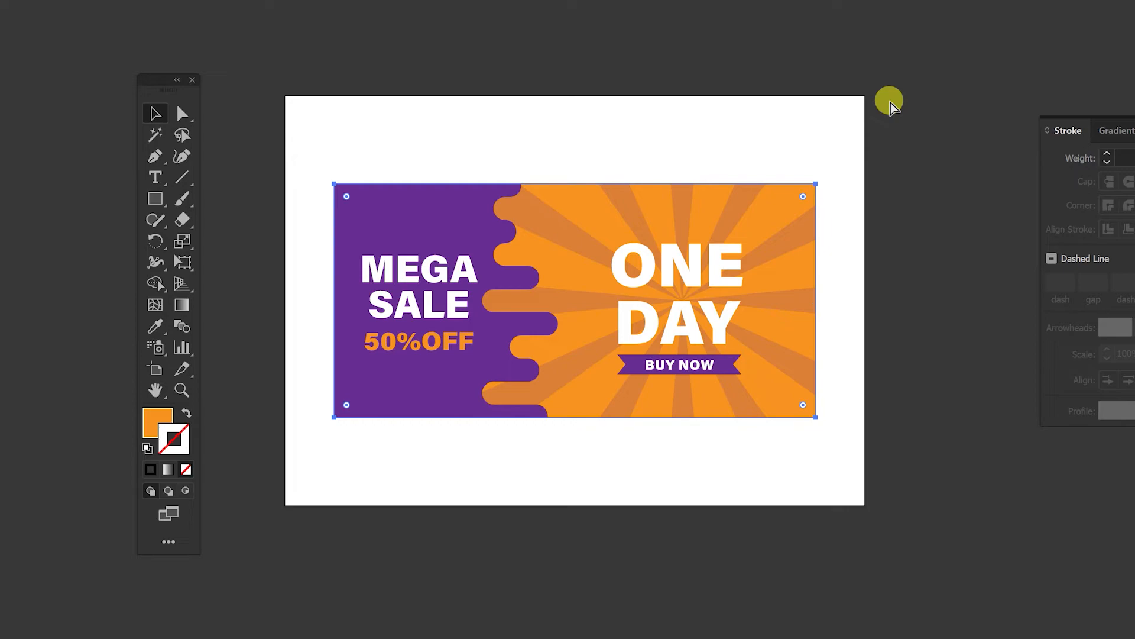
pyautogui.hotkey('ctrl', 'c')
pyautogui.hotkey('ctrl', 'v')
pyautogui.moveTo(563, 456); pyautogui.dragTo(567, 469)
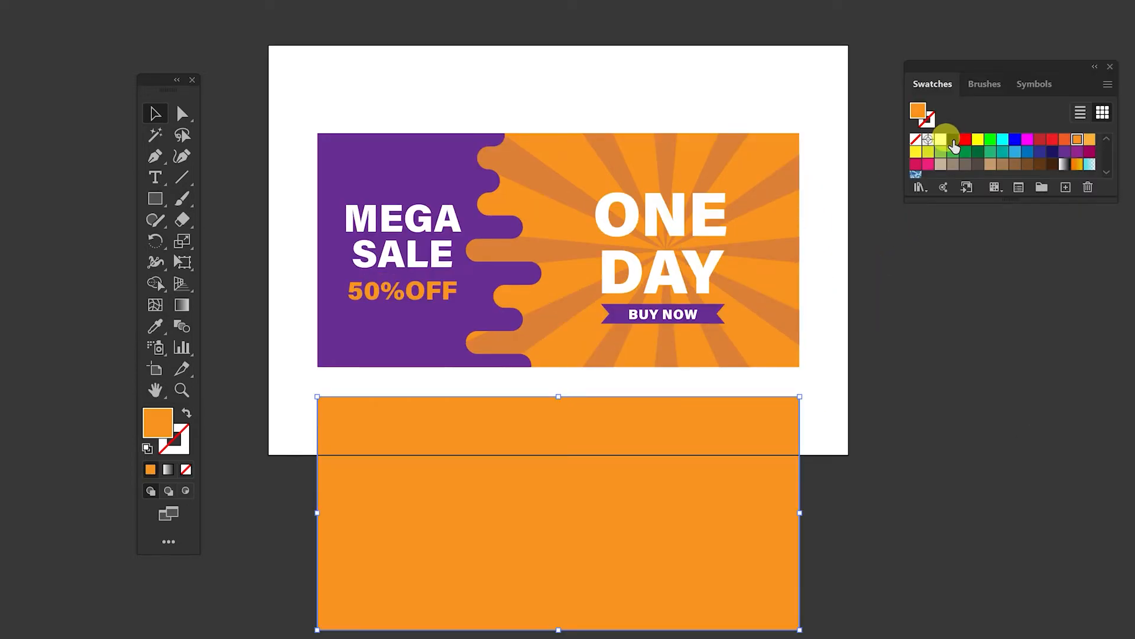
pyautogui.click(953, 140)
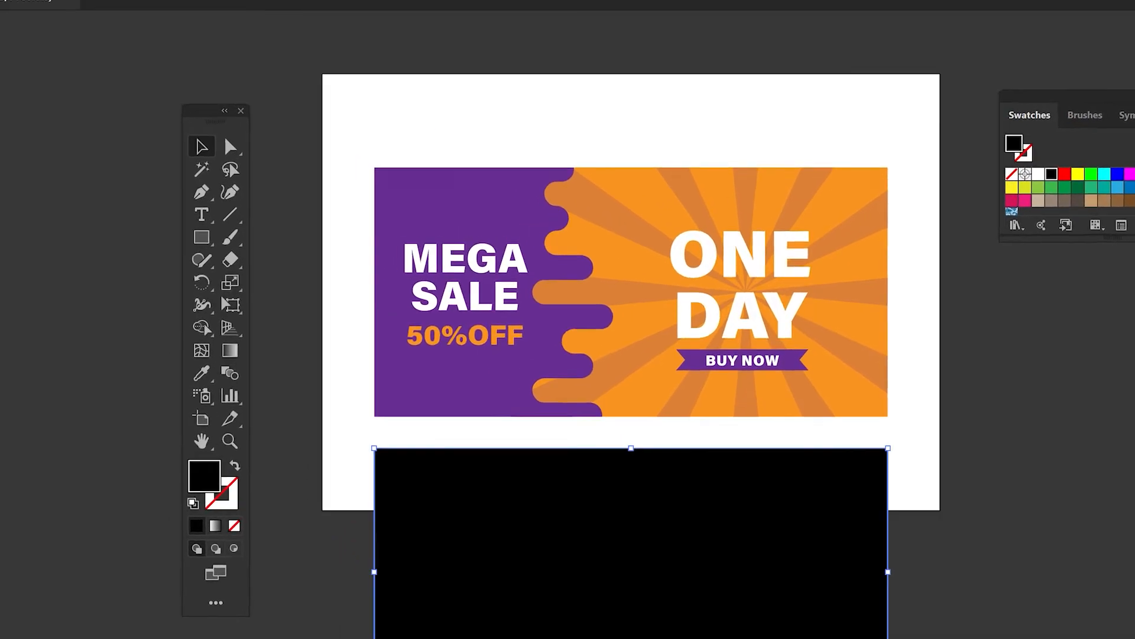
# Step: Offset the black rectangle's path outward by 132 px
pyautogui.click(116, 3)
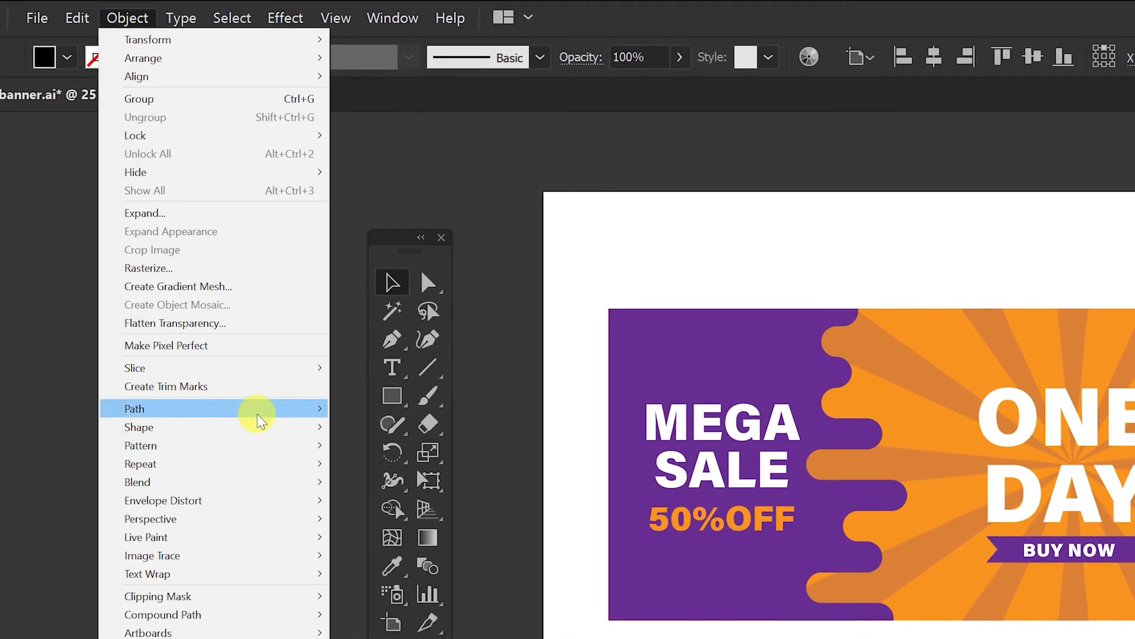
pyautogui.moveTo(258, 420)
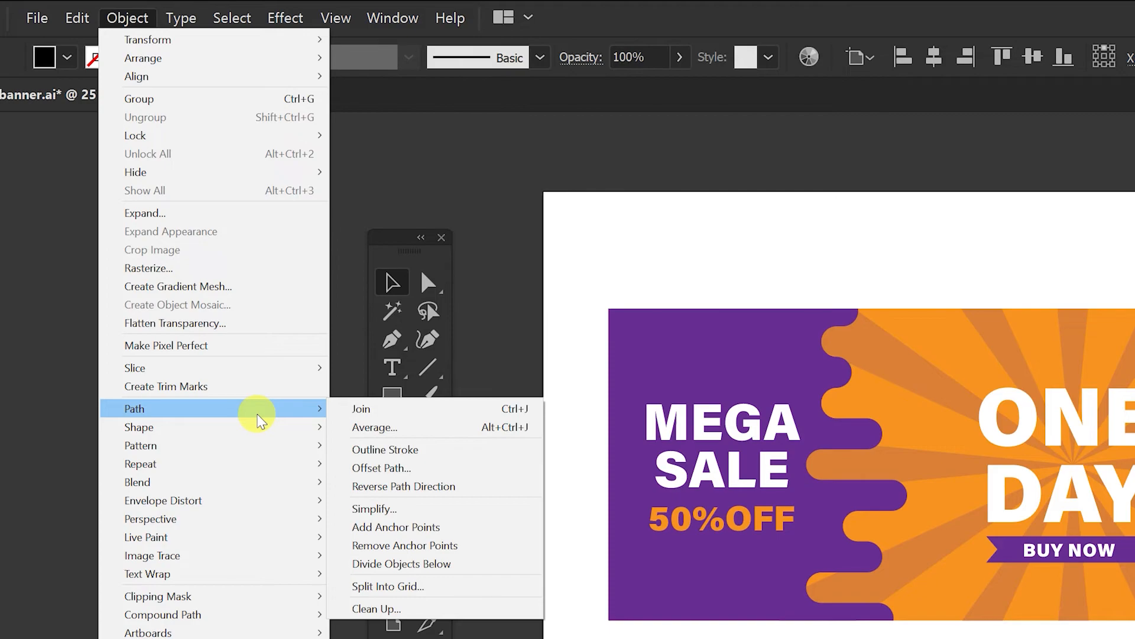
pyautogui.click(393, 466)
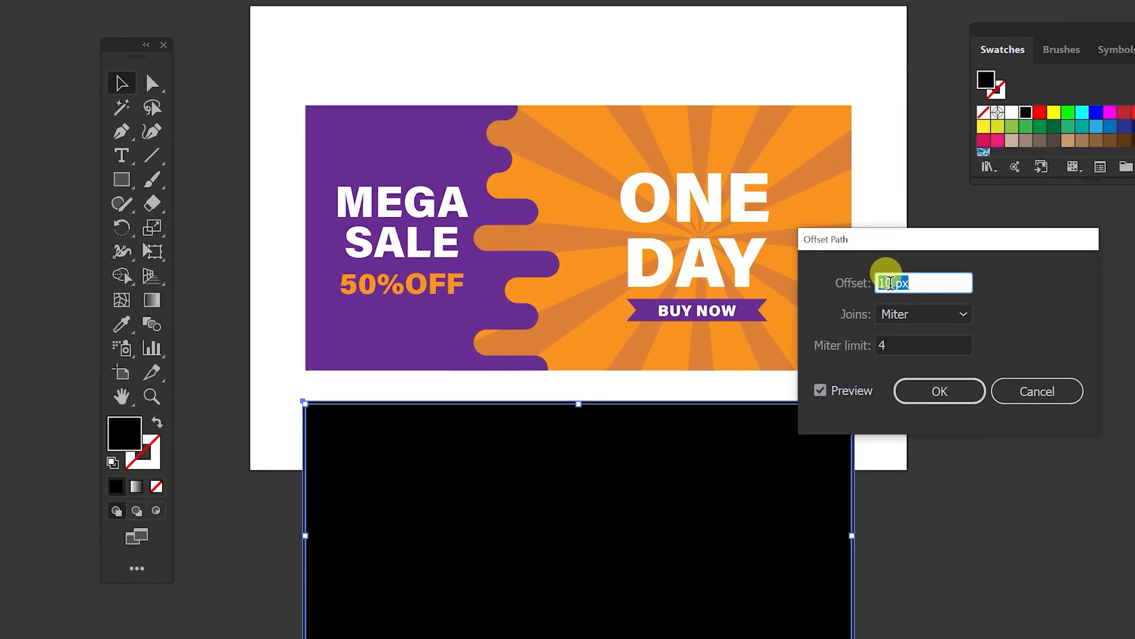
pyautogui.click(890, 283)
pyautogui.press('Up')
pyautogui.press('Up')
pyautogui.press('Up')
pyautogui.press('Up')
pyautogui.press('Up')
pyautogui.press('Up')
pyautogui.press('Up')
pyautogui.press('Up')
pyautogui.press('Up')
pyautogui.press('Up')
pyautogui.press('Up')
pyautogui.press('Up')
pyautogui.press('Up')
pyautogui.press('Up')
pyautogui.press('Up')
pyautogui.press('Up')
pyautogui.press('Up')
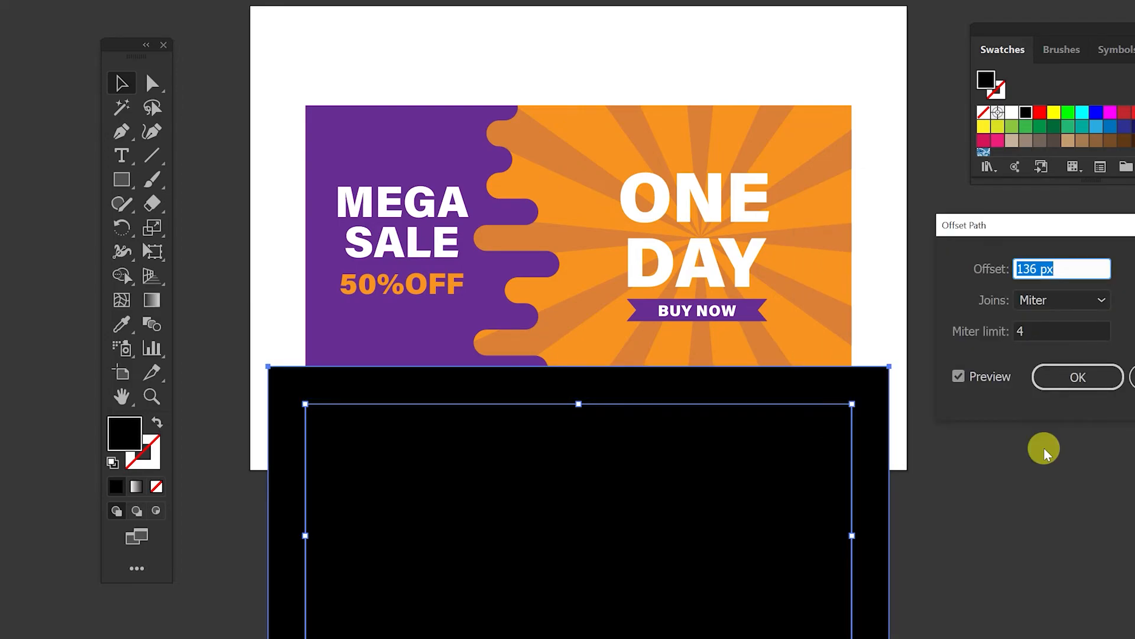
pyautogui.press('Down')
pyautogui.press('Down')
pyautogui.press('Down')
pyautogui.press('Down')
pyautogui.press('Down')
pyautogui.press('Down')
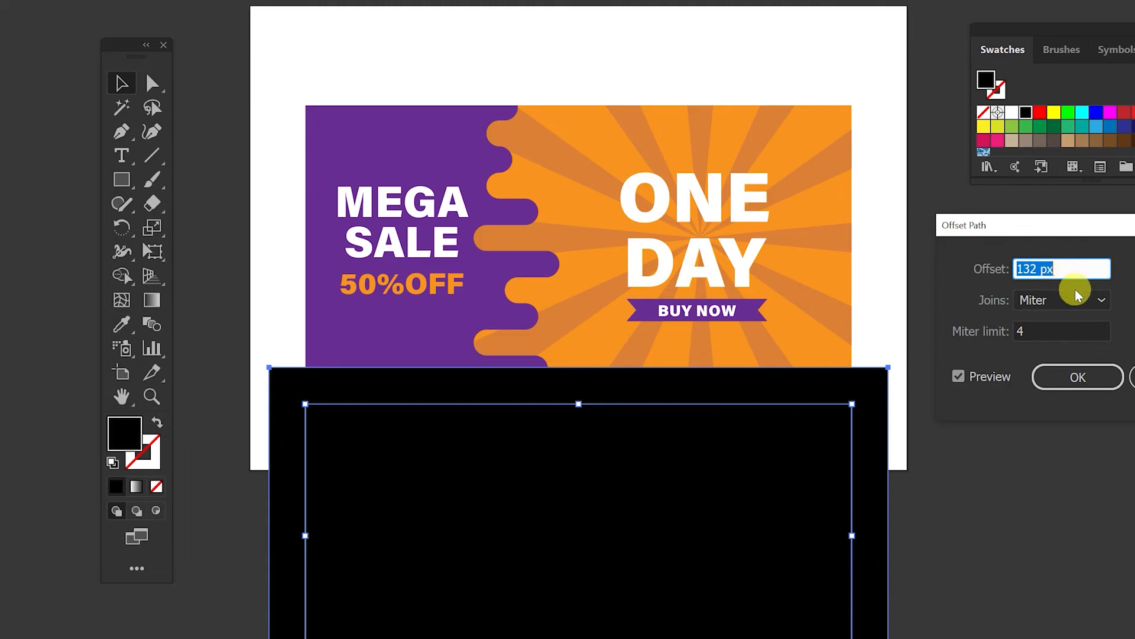
pyautogui.click(1068, 377)
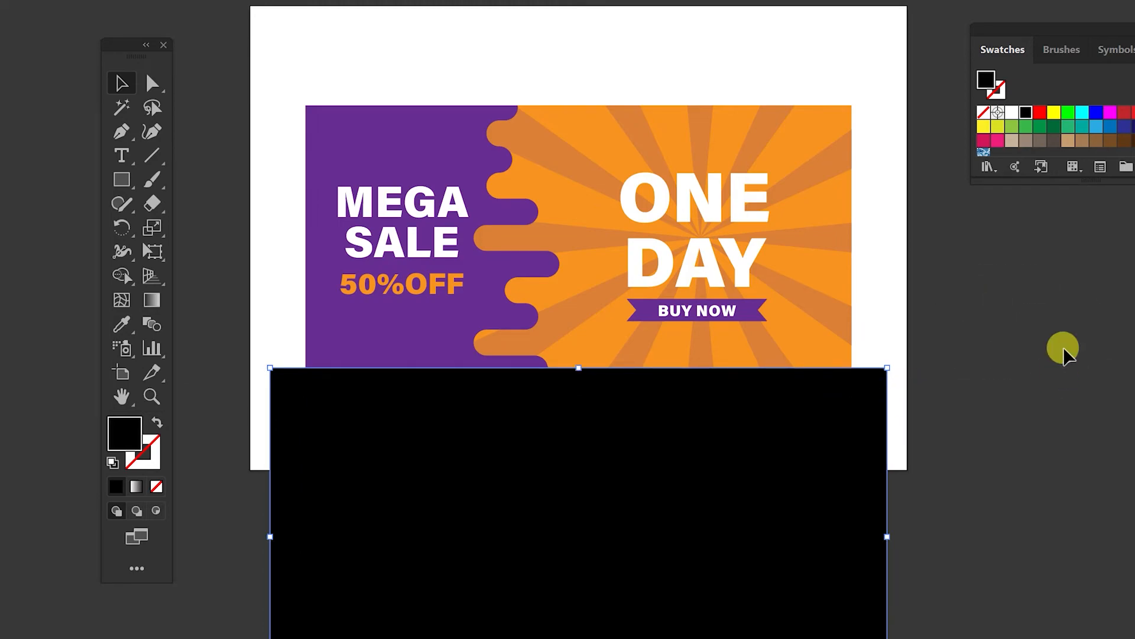
# Step: Fill the offset shape white and make a blend between it and the black rectangle
pyautogui.click(1013, 114)
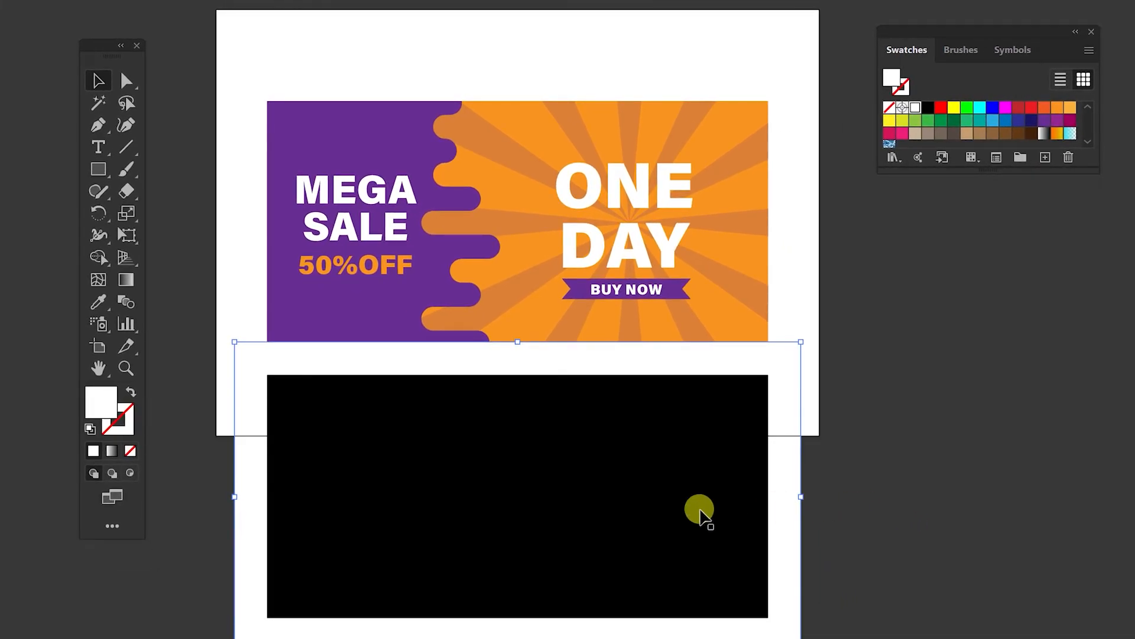
pyautogui.keyDown('shift'); pyautogui.click(700, 513); pyautogui.keyUp('shift')
pyautogui.hotkey('ctrl', 'alt', 'b')
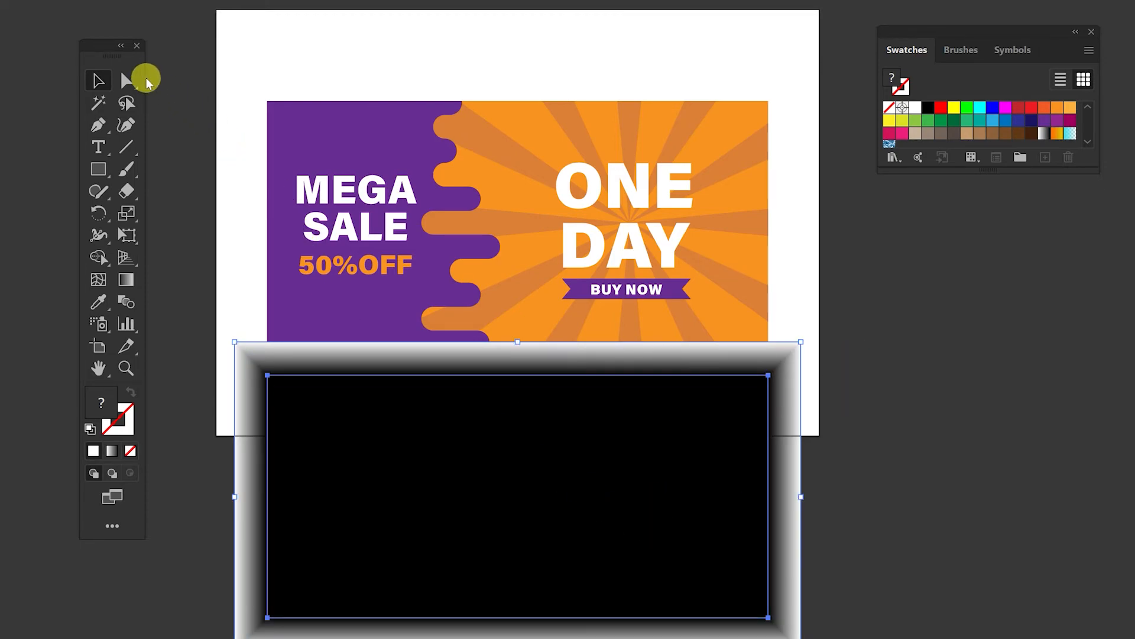
# Step: Round the corners of both blended rectangles with the Direct Selection corner widgets
pyautogui.click(126, 78)
pyautogui.moveTo(753, 602); pyautogui.dragTo(735, 581)
pyautogui.moveTo(727, 536); pyautogui.dragTo(719, 511)
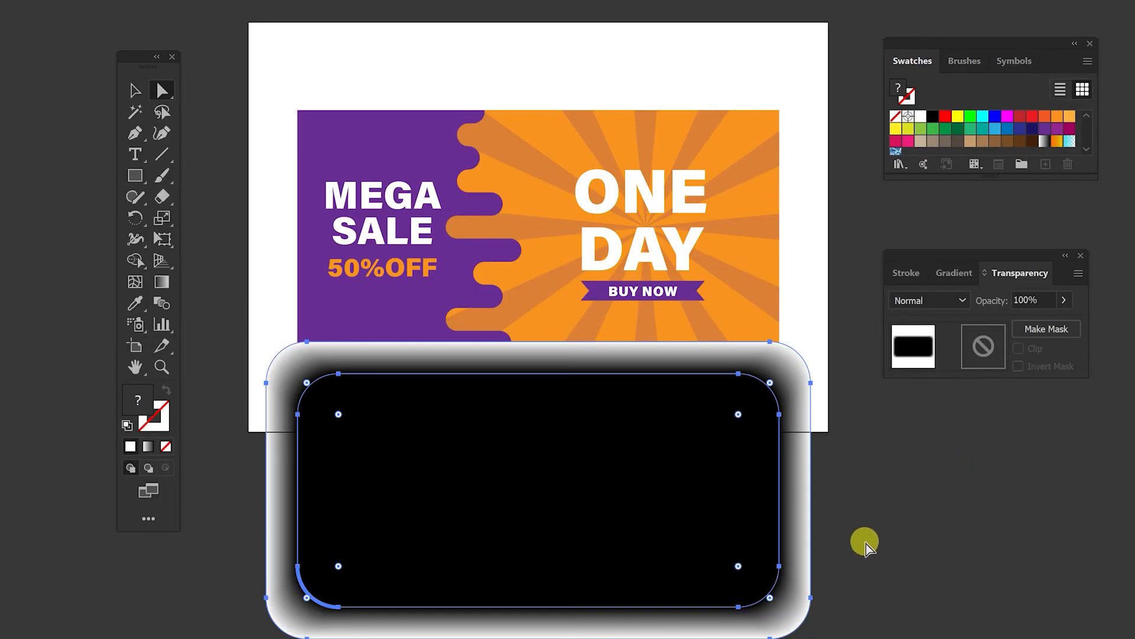
pyautogui.click(851, 544)
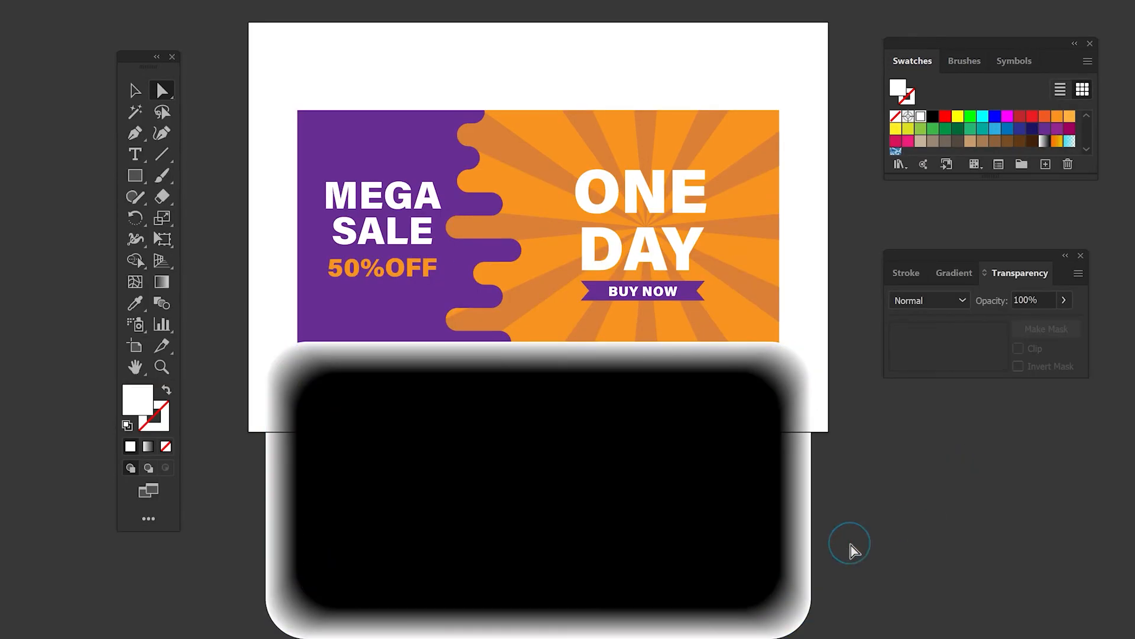
# Step: Set the outer white shape's opacity to 0%
pyautogui.click(798, 491)
pyautogui.click(1034, 299)
pyautogui.write('0')
pyautogui.press('Return')
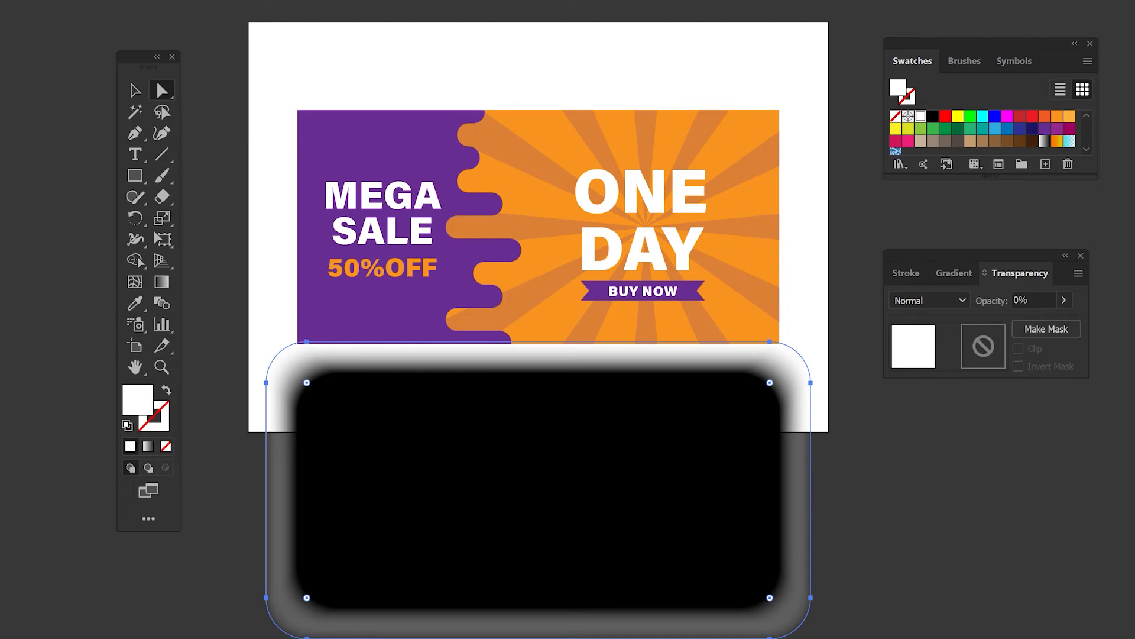
# Step: Set the whole blend's blending mode to Multiply
pyautogui.click(135, 91)
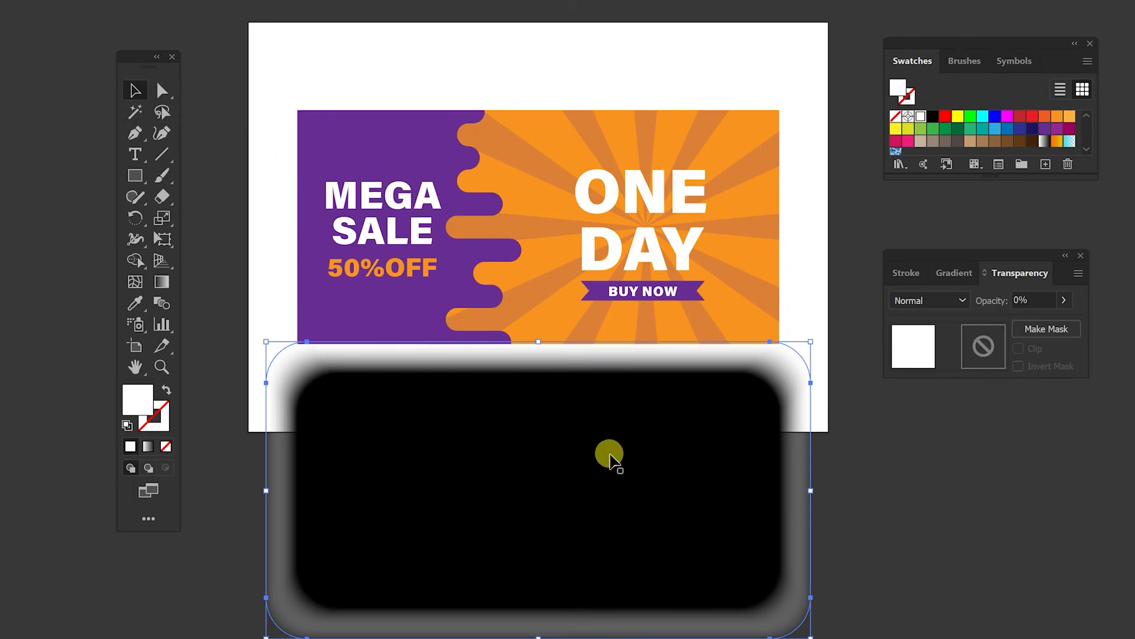
pyautogui.keyDown('shift'); pyautogui.click(595, 489); pyautogui.keyUp('shift')
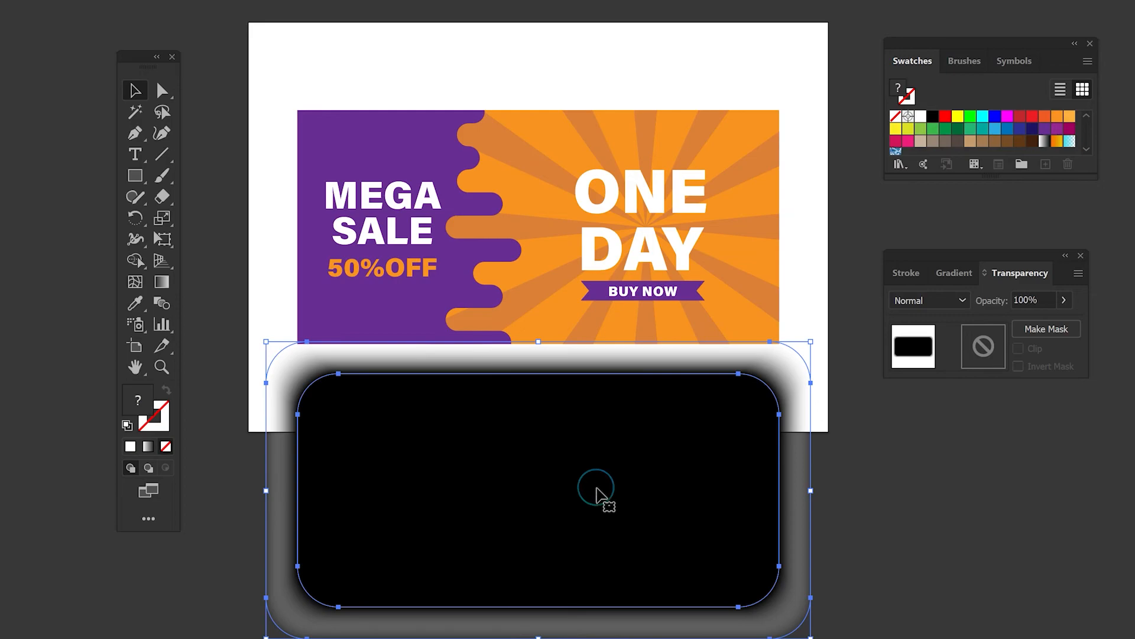
pyautogui.click(933, 300)
pyautogui.click(929, 362)
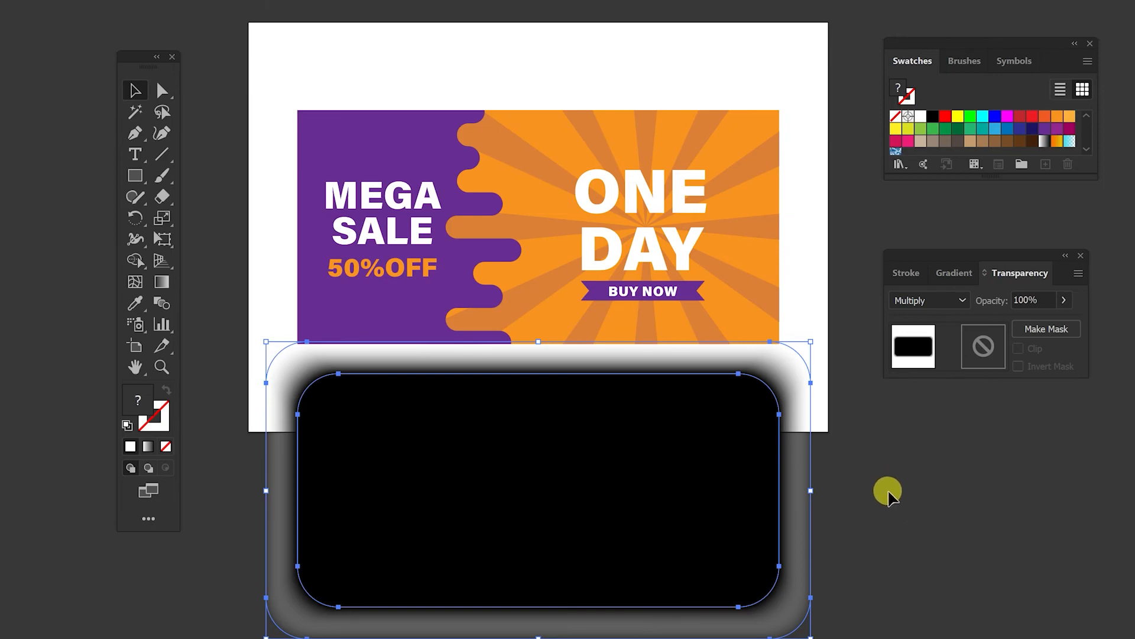
pyautogui.click(885, 482)
# Step: Scale down the inner black rectangle of the blend and move it up slightly
pyautogui.click(162, 90)
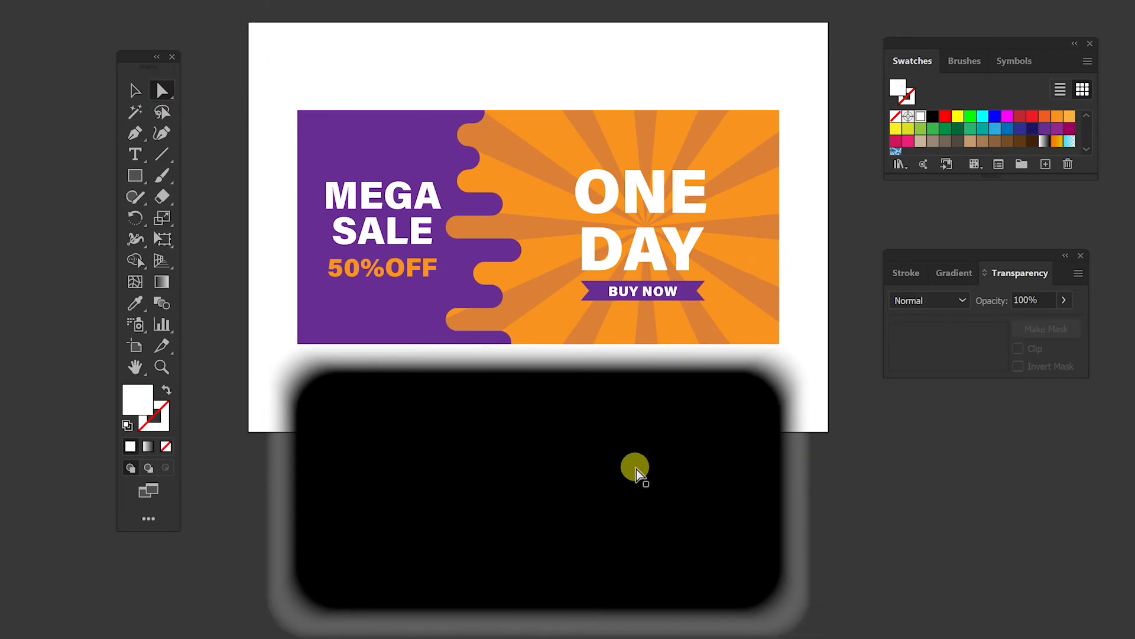
pyautogui.click(636, 470)
pyautogui.click(136, 90)
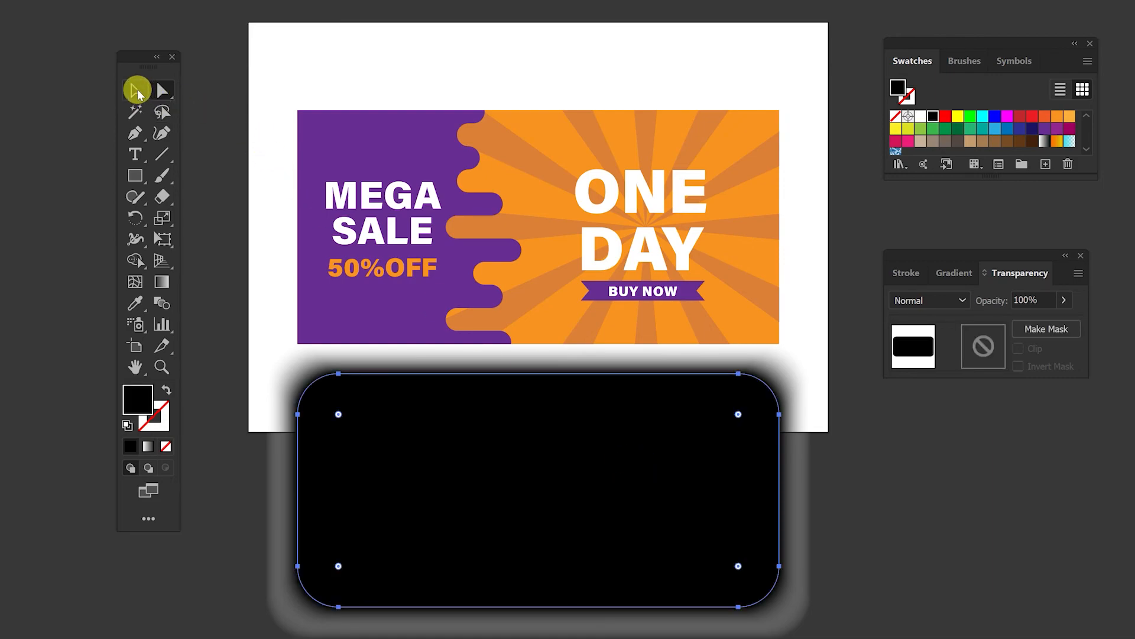
pyautogui.moveTo(779, 374); pyautogui.dragTo(747, 403)
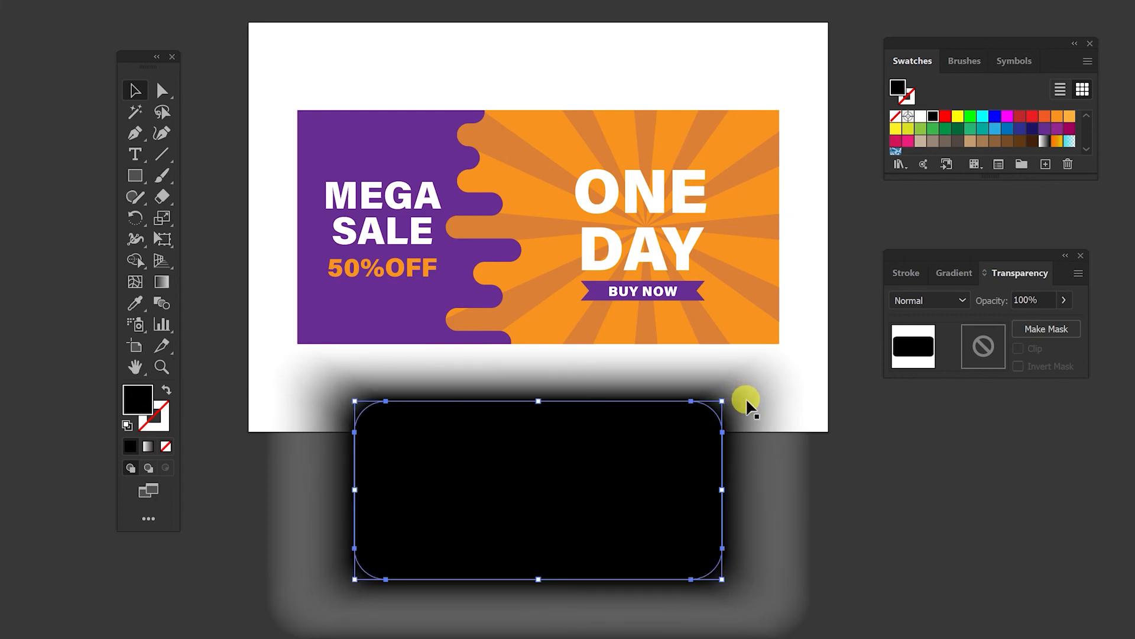
pyautogui.moveTo(569, 452); pyautogui.dragTo(558, 431)
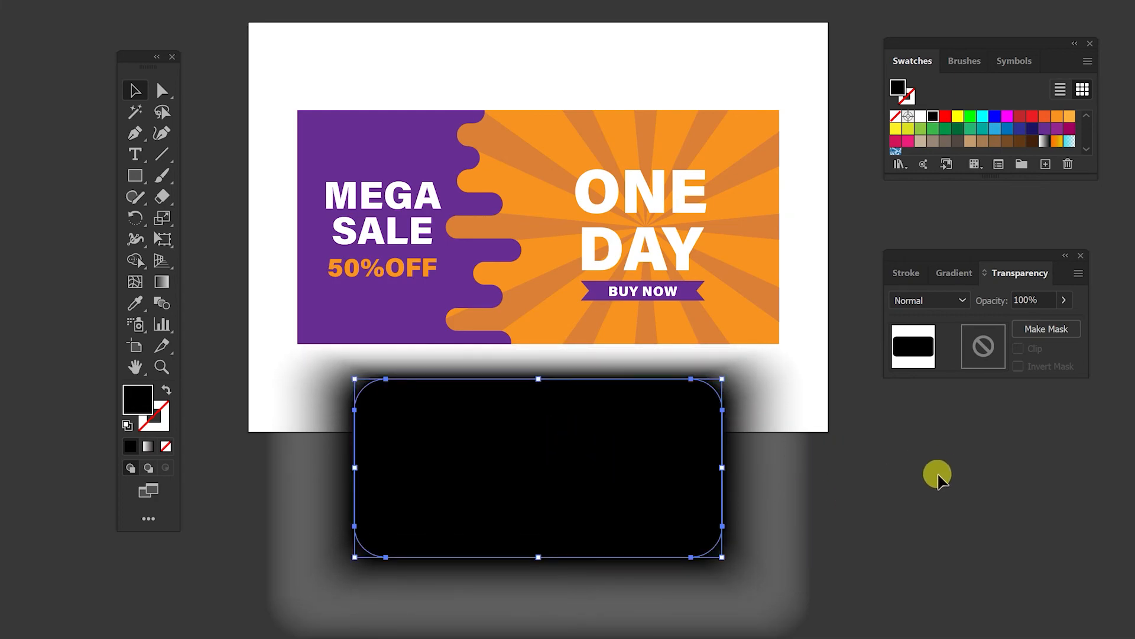
pyautogui.click(892, 495)
# Step: Move the shadow blend up under the banner and send it to the back
pyautogui.click(609, 523)
pyautogui.moveTo(609, 523); pyautogui.dragTo(611, 294)
pyautogui.hotkey('ctrl', 'shift', '[')
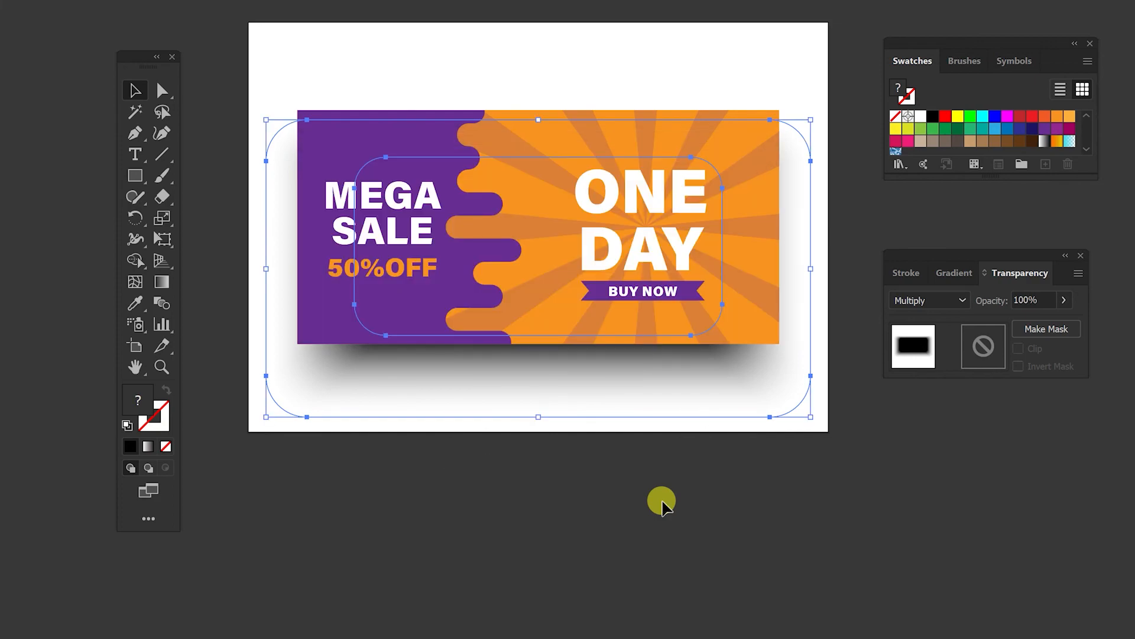
pyautogui.click(661, 505)
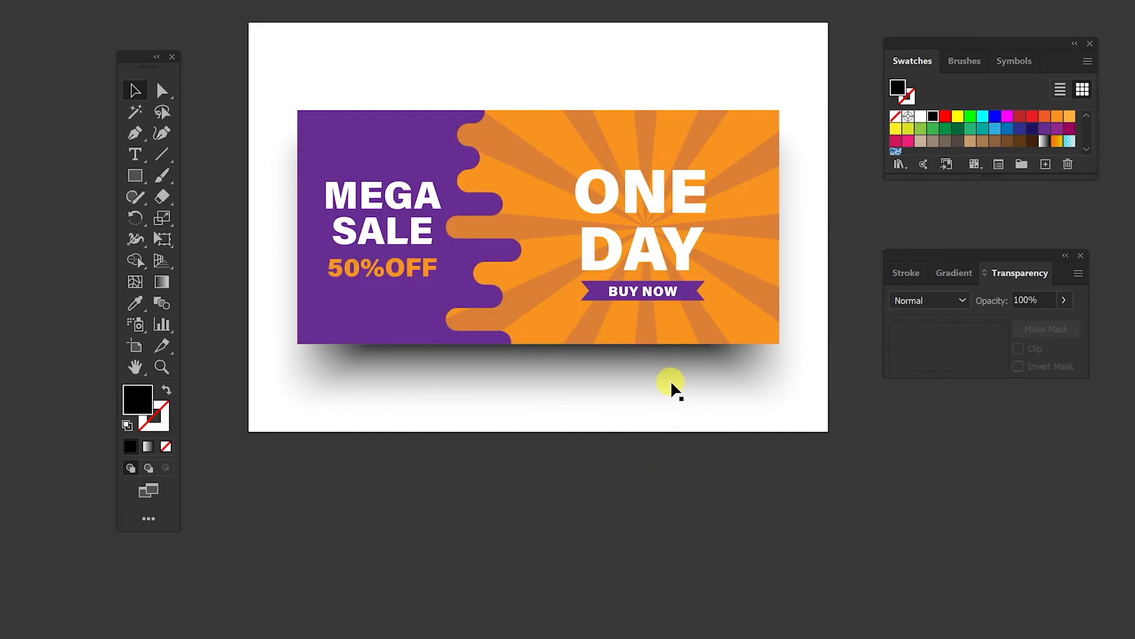